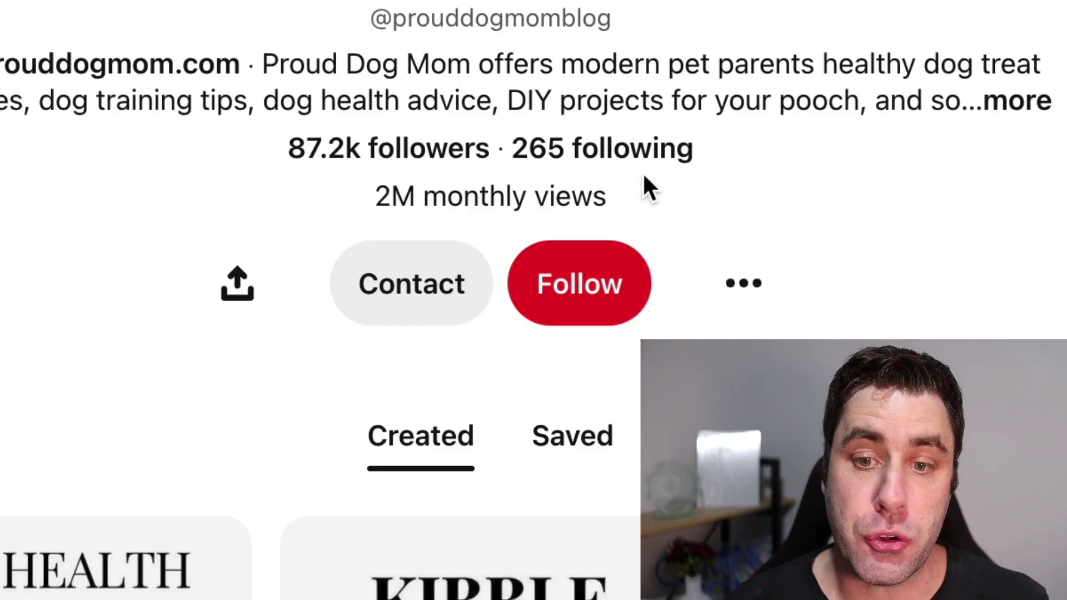
drag(640, 177, 499, 158)
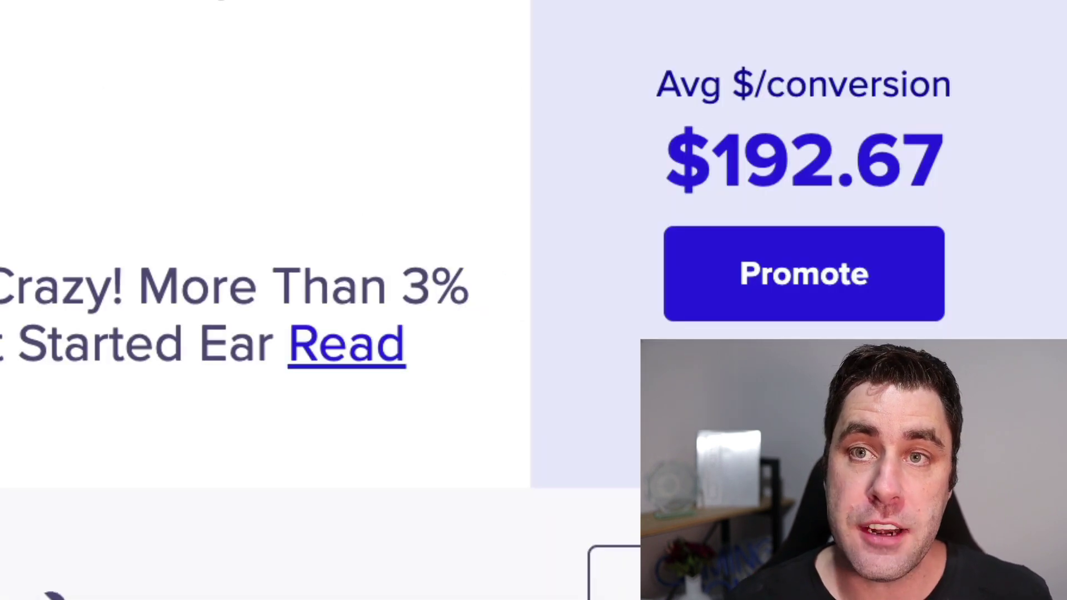
mouse_move(851, 17)
mouse_down()
mouse_move(762, 23)
mouse_move(625, 159)
mouse_move(984, 329)
mouse_move(898, 39)
mouse_move(844, 22)
mouse_up()
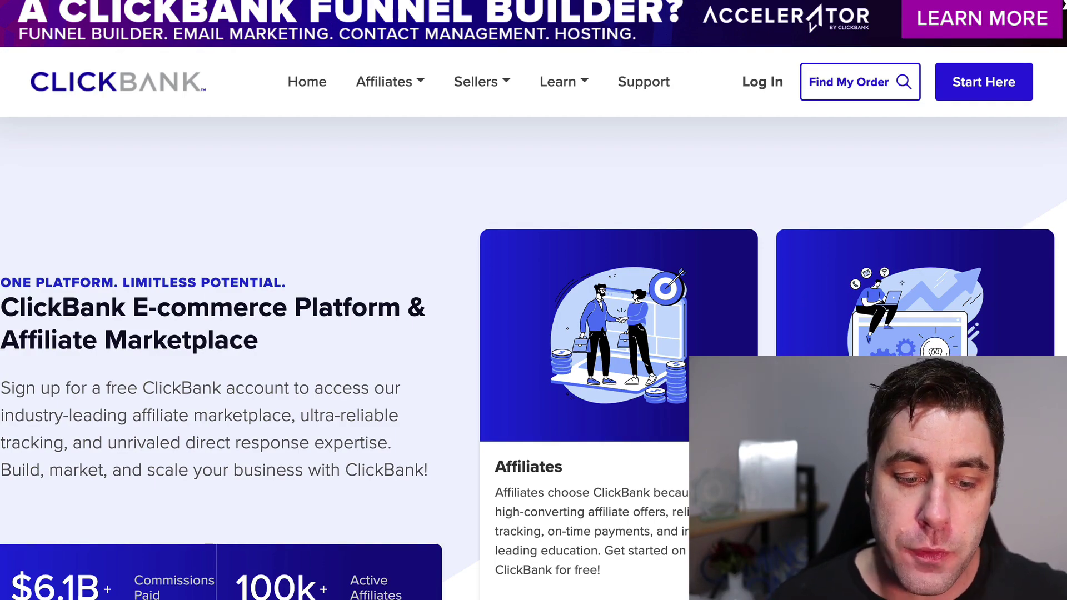
Look over the ClickBank homepage, open the account sign-up questionnaire, and close it without choosing an answer.
scroll(650, 399, down, 8)
scroll(647, 398, down, 10)
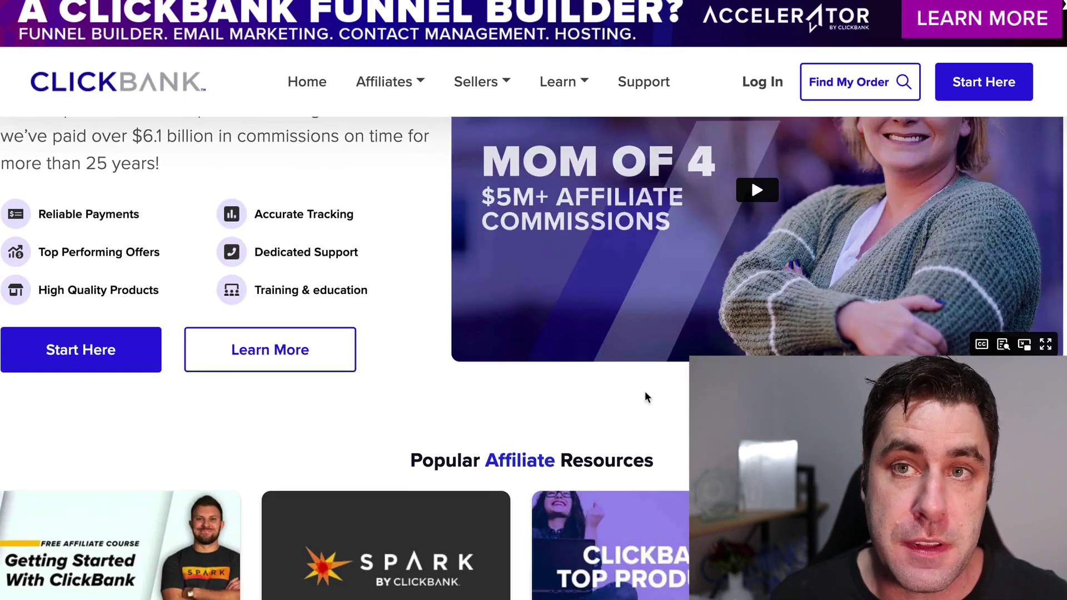
scroll(647, 398, up, 15)
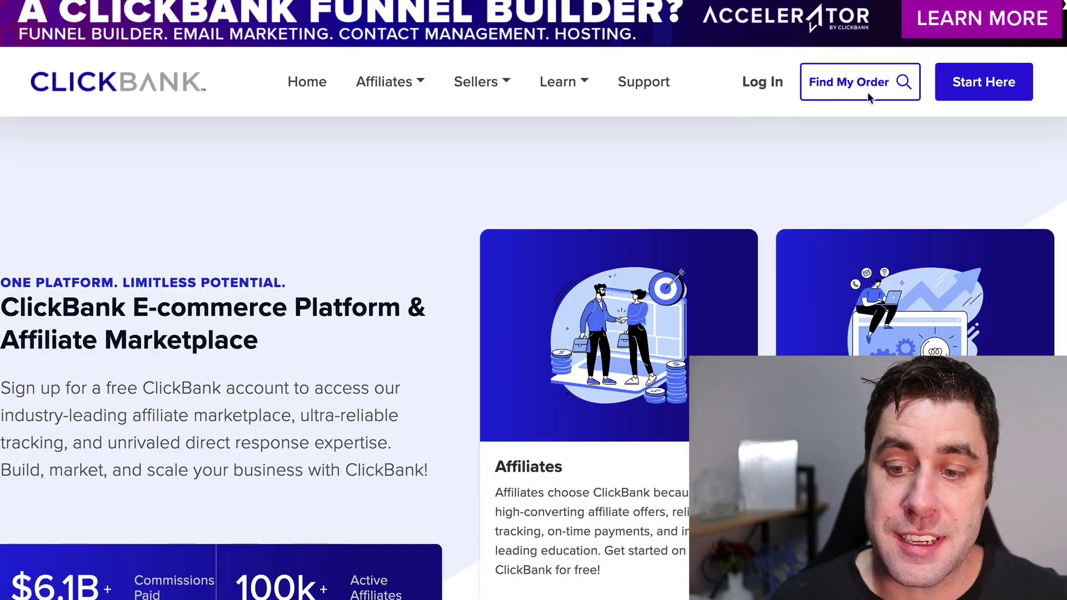
click(1019, 83)
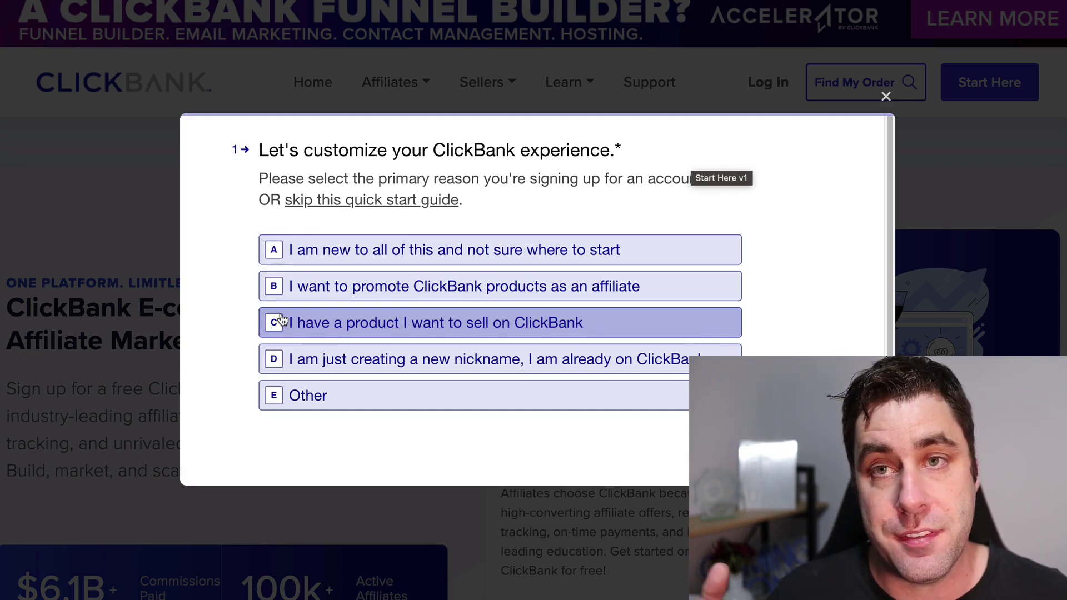
click(886, 97)
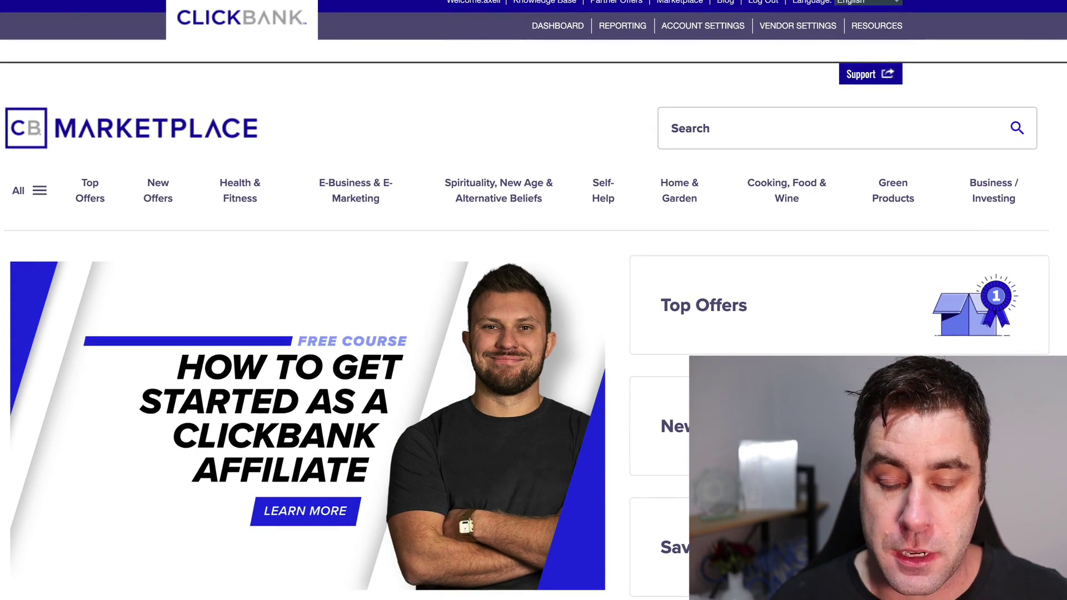
Open the ClickBank Marketplace and look over its landing page.
click(679, 6)
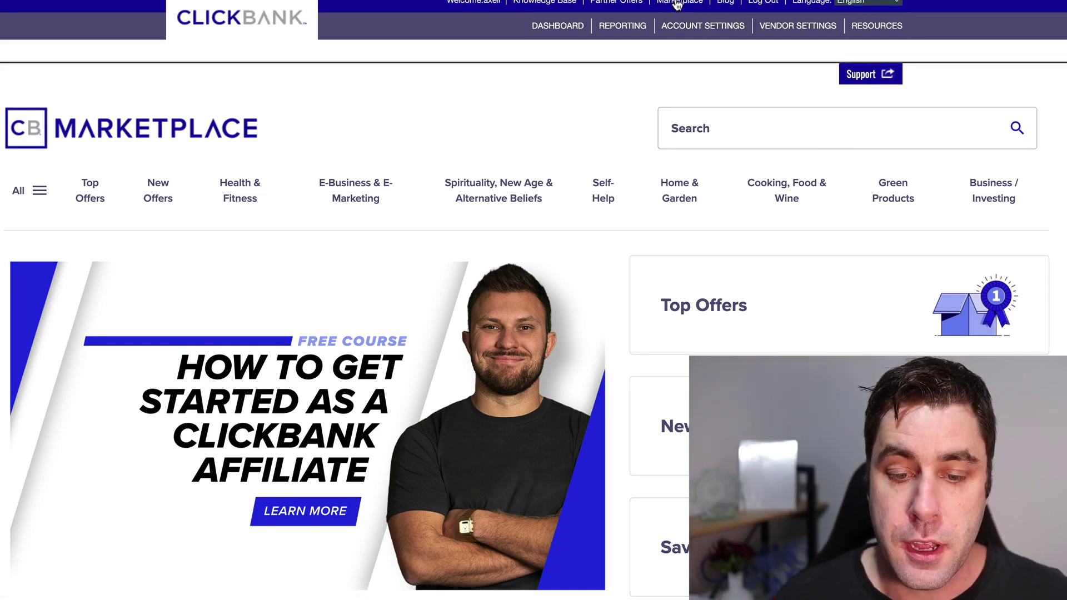
scroll(543, 269, down, 10)
scroll(542, 270, up, 9)
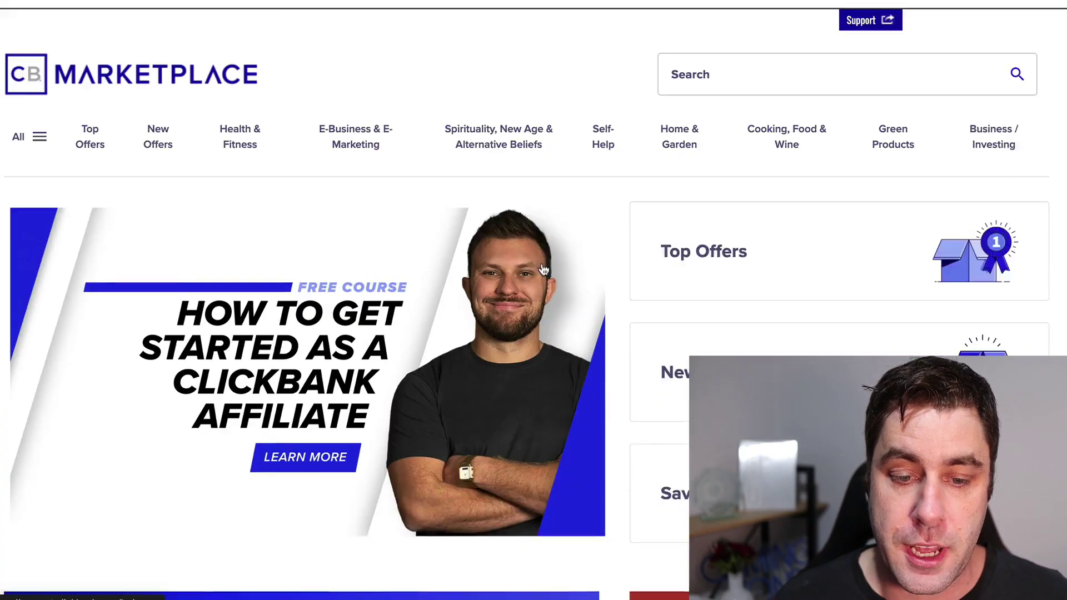
scroll(543, 270, up, 1)
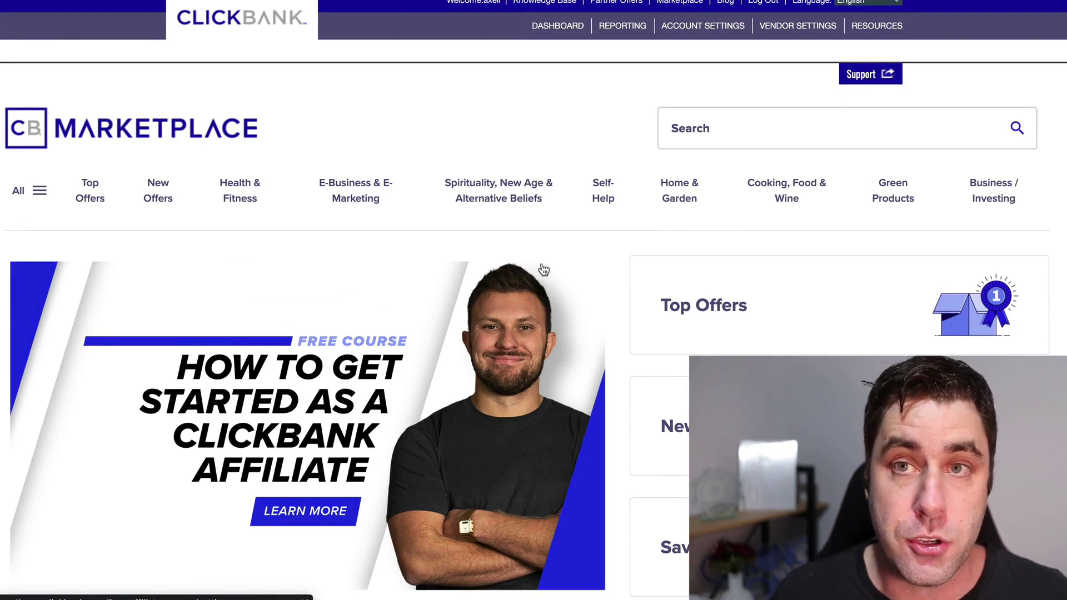
List all marketplace offers and narrow them to the Animal Care & Pets subcategory of Home & Garden.
click(18, 203)
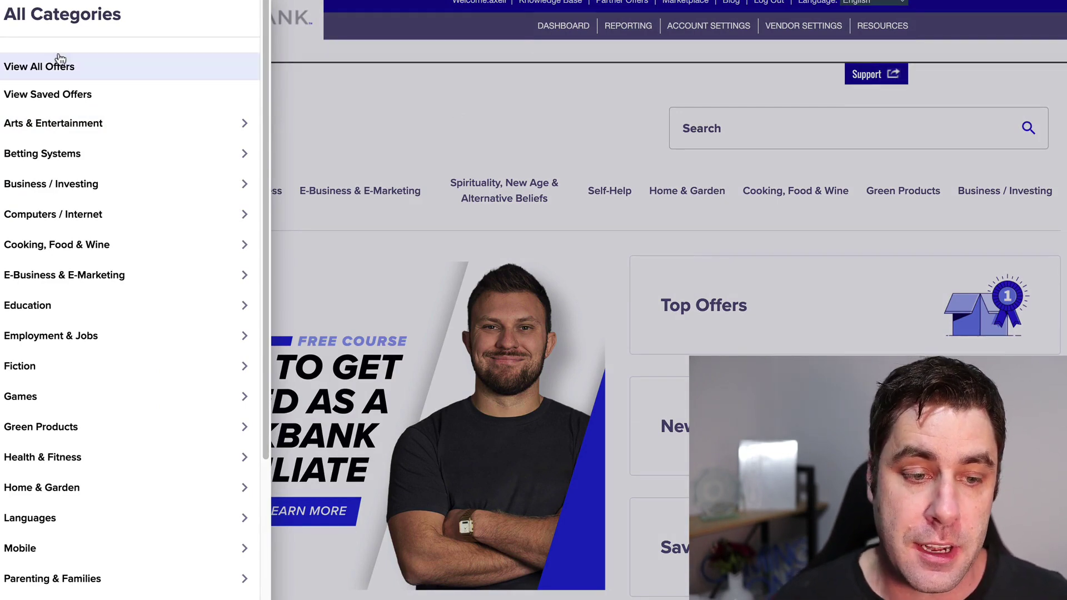
click(89, 66)
scroll(124, 230, down, 2)
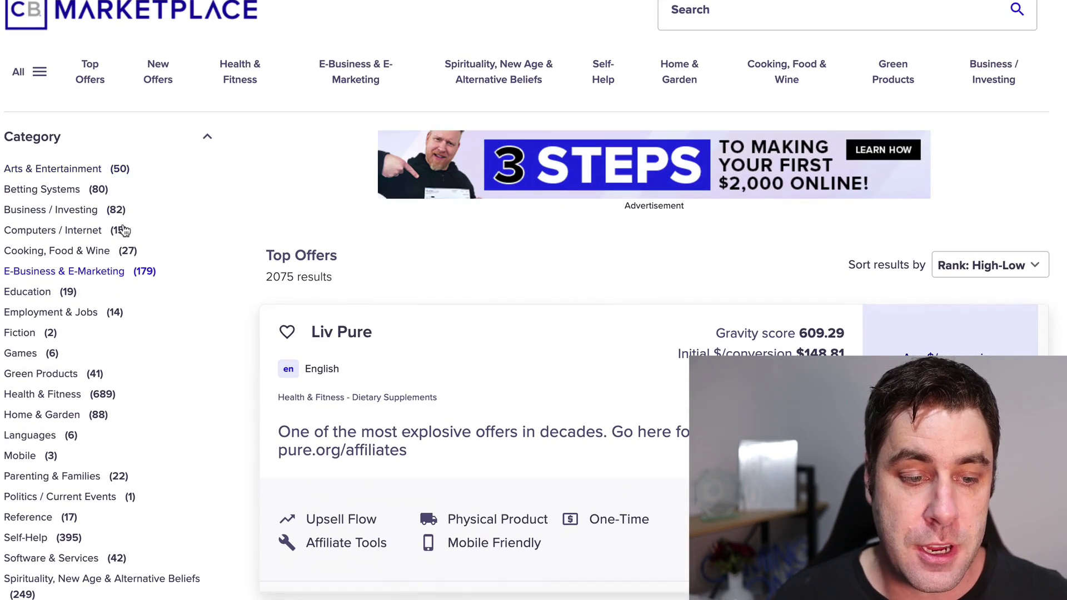
scroll(143, 219, down, 2)
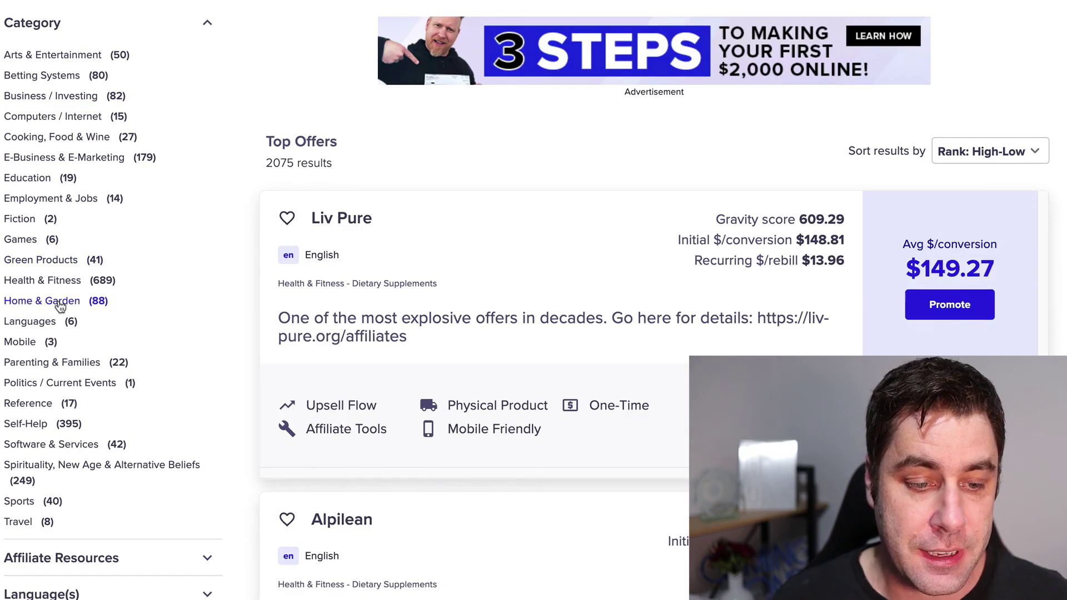
click(61, 302)
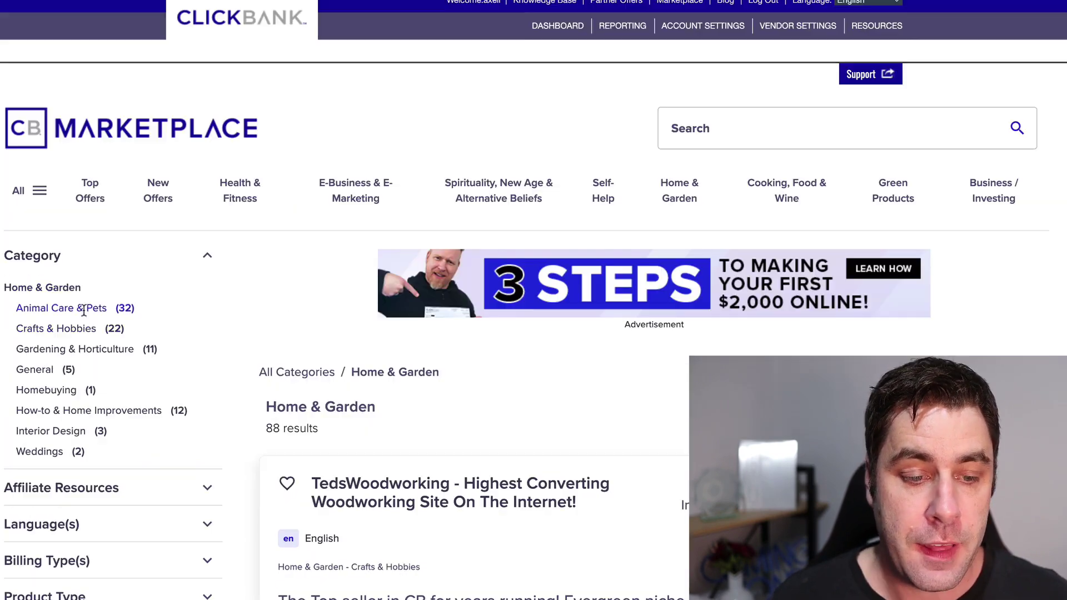
click(82, 311)
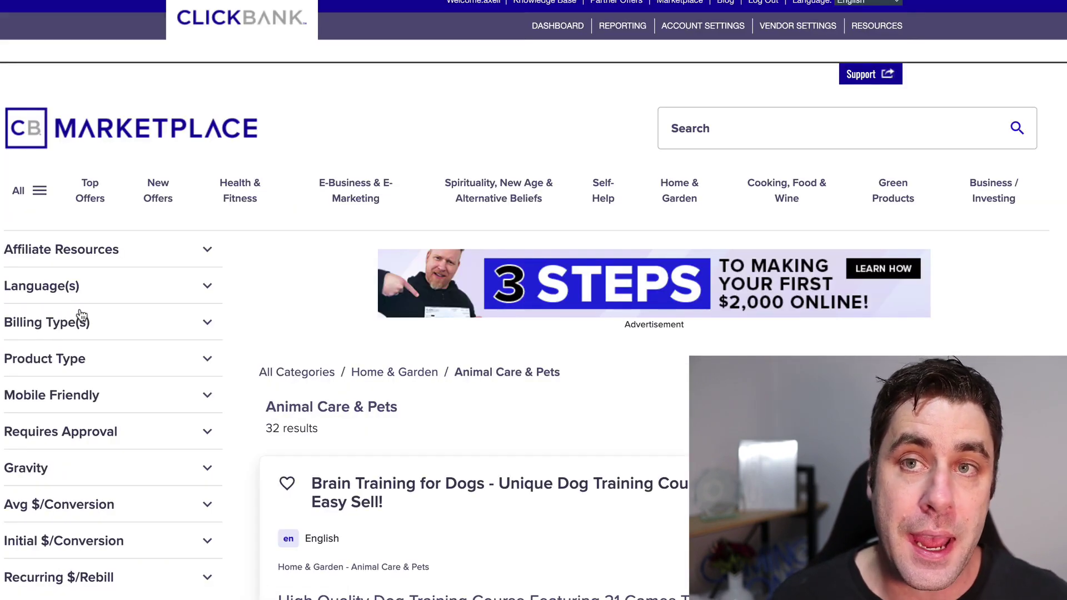
Browse the pet offers, open the UltraK9 Pro sales page and read through its product and ingredient sections.
scroll(379, 225, down, 10)
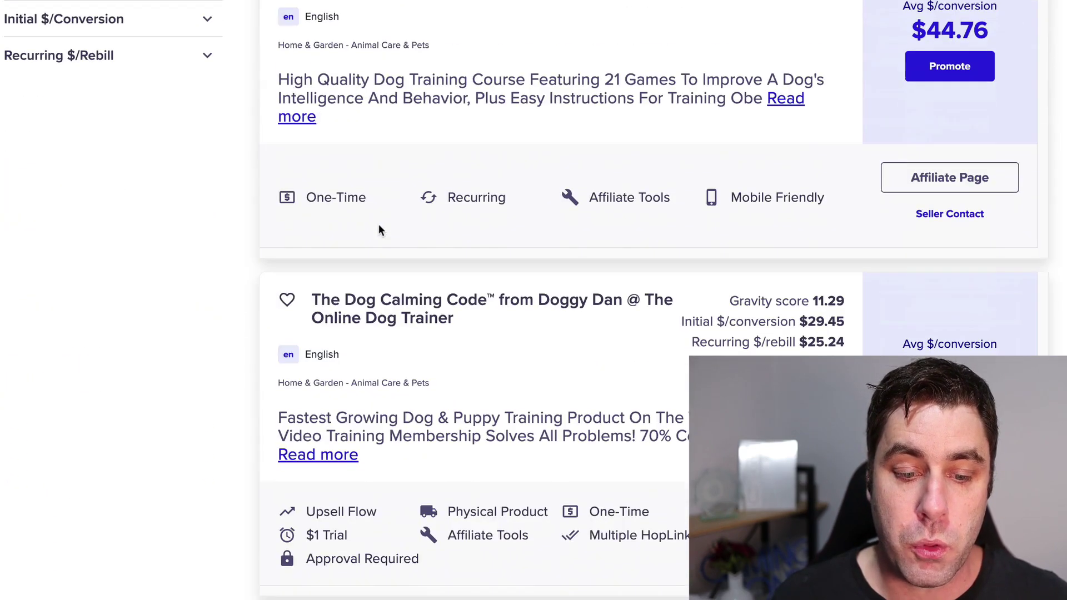
scroll(378, 224, down, 6)
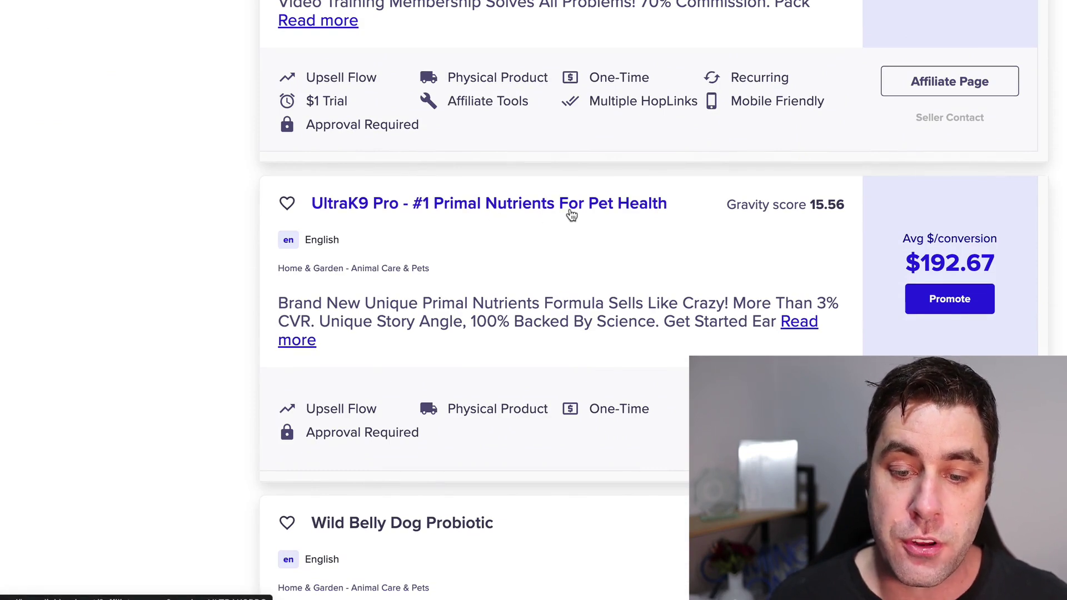
click(600, 211)
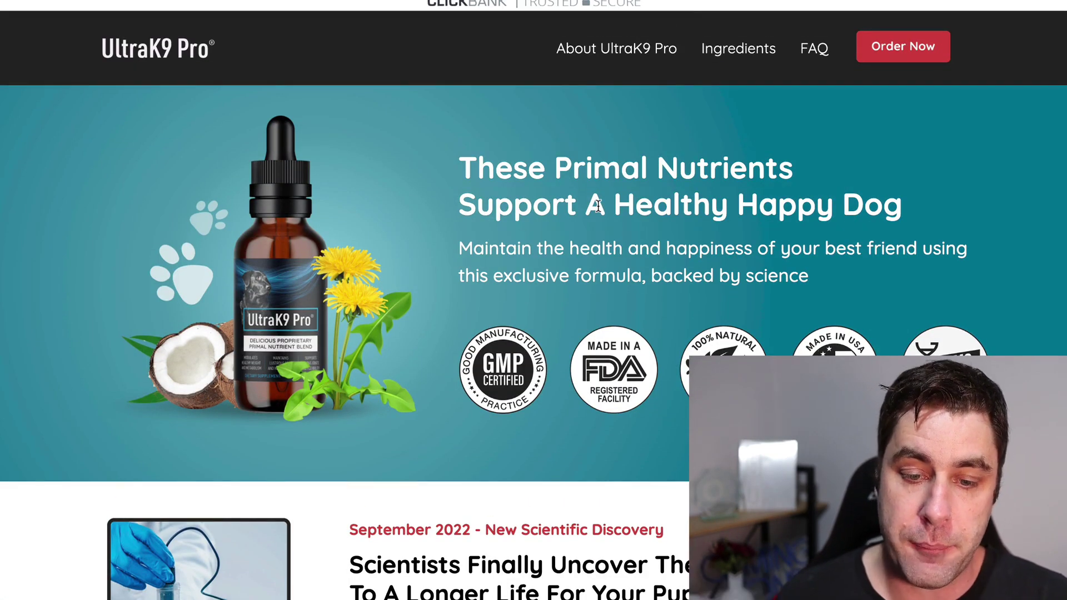
scroll(598, 205, down, 10)
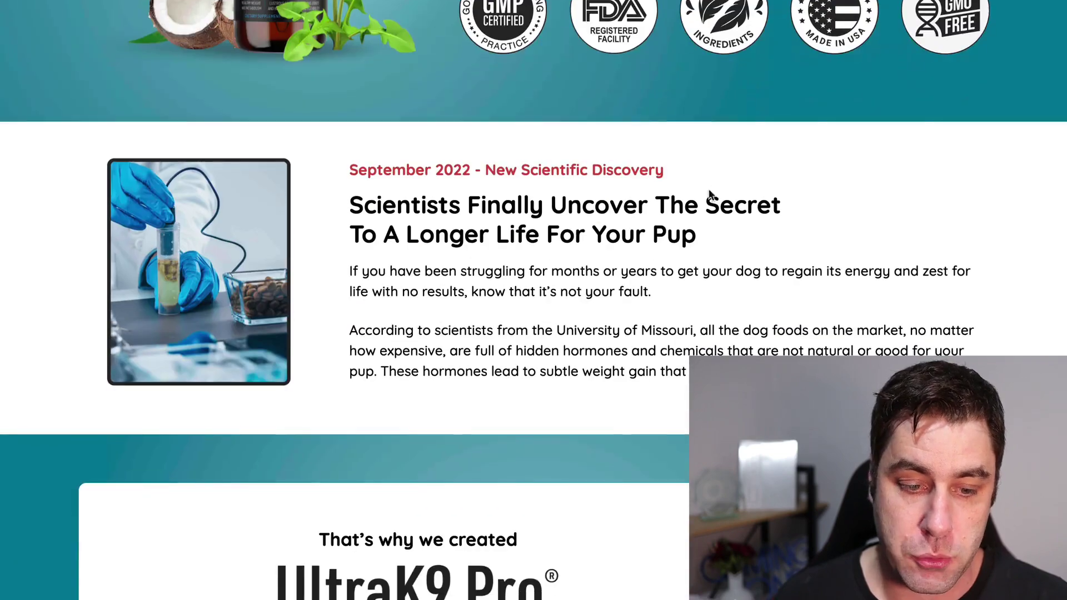
scroll(539, 209, down, 5)
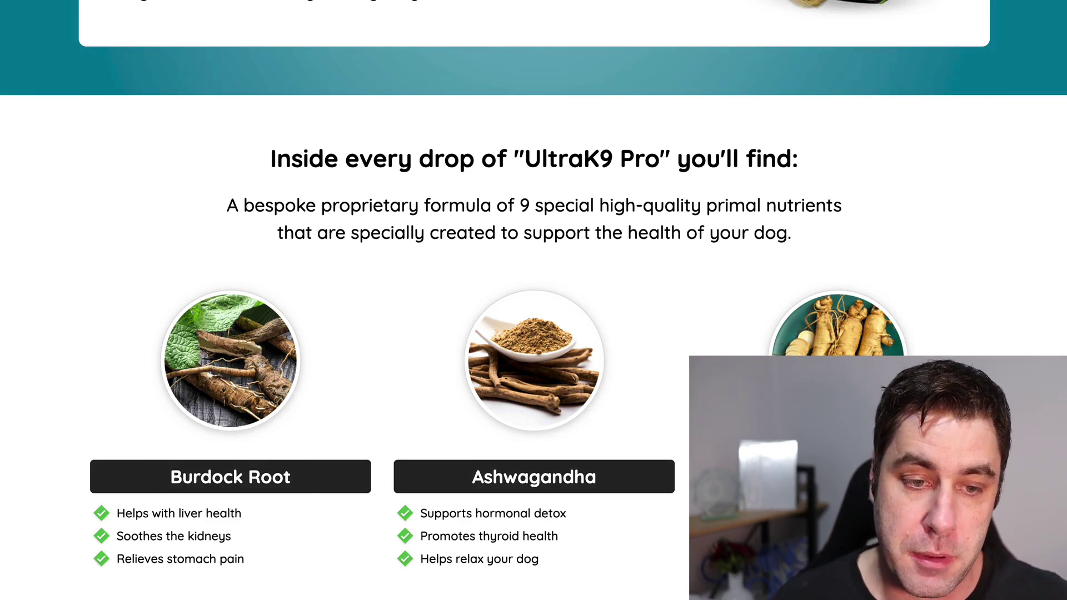
Return to the marketplace listing and choose to promote the UltraK9 Pro offer.
click(244, 2)
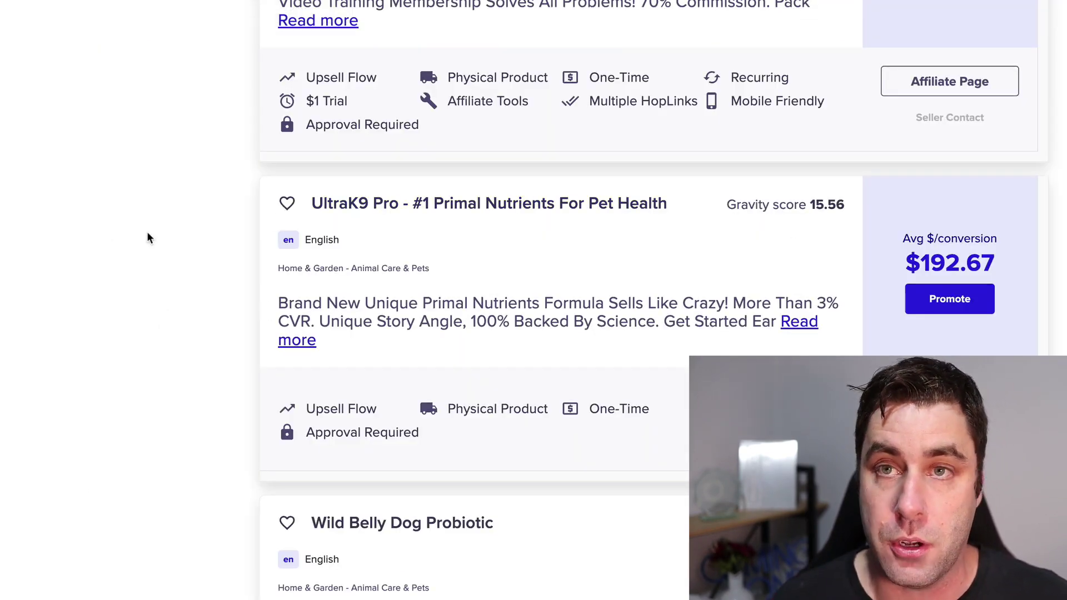
mouse_move(923, 266)
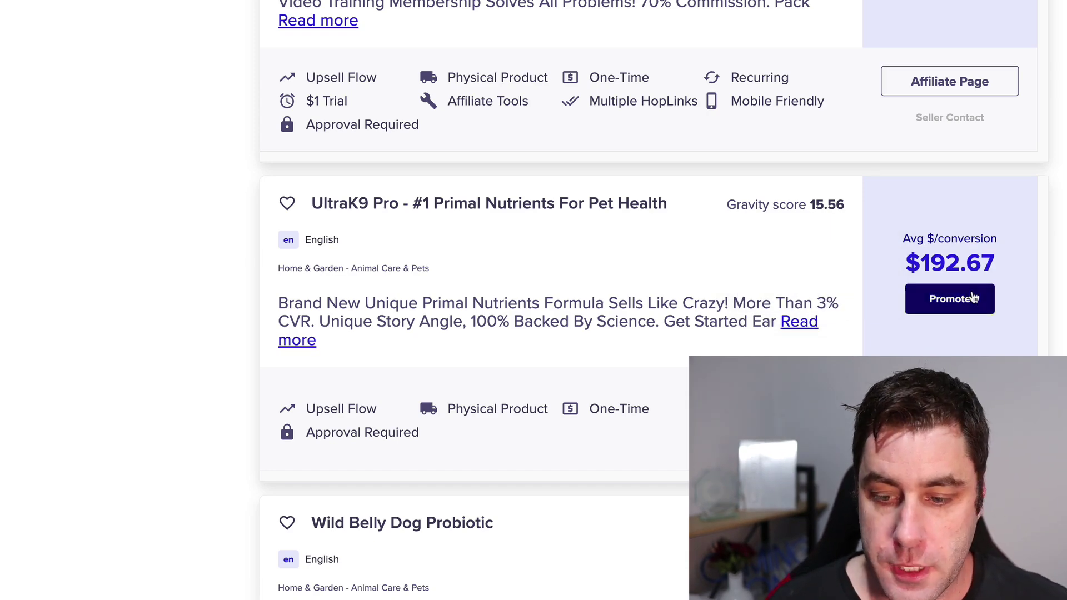
click(950, 299)
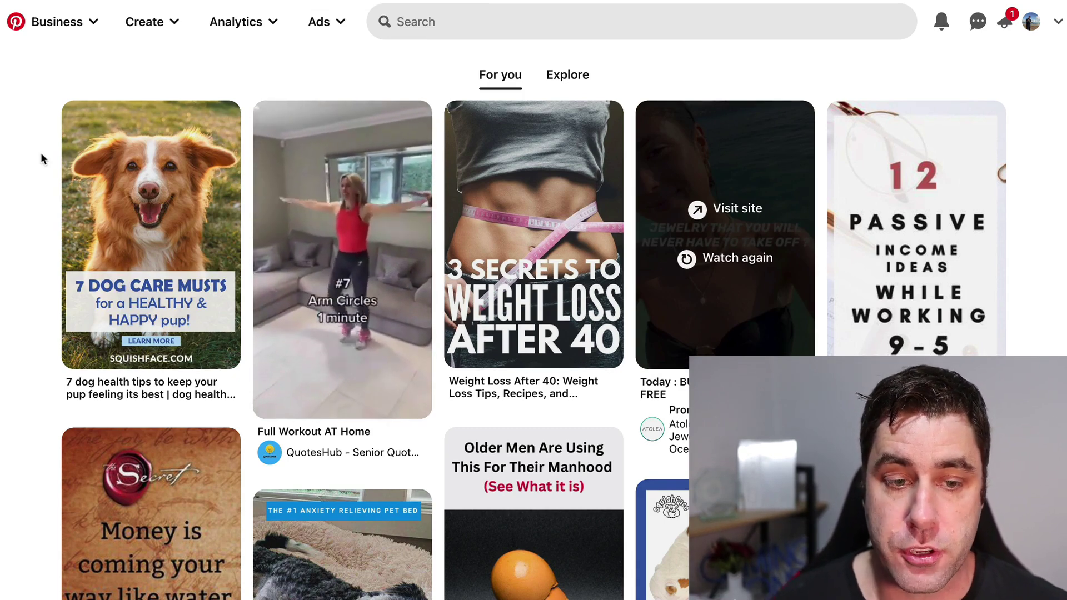
Switch to Pinterest, search for "dog health" using the recent search, and browse the resulting pins.
click(423, 22)
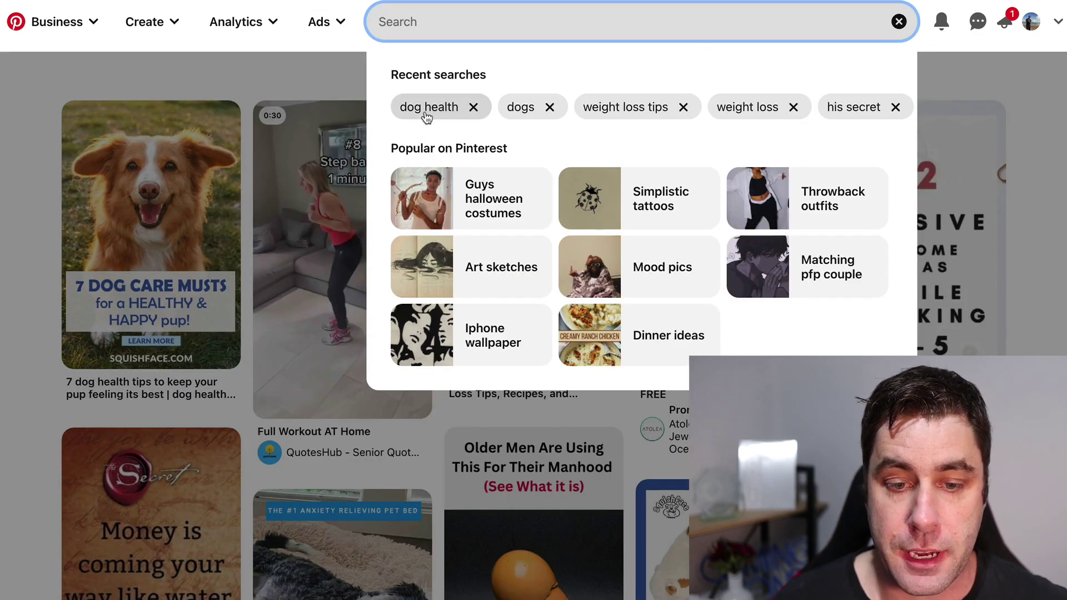
click(425, 108)
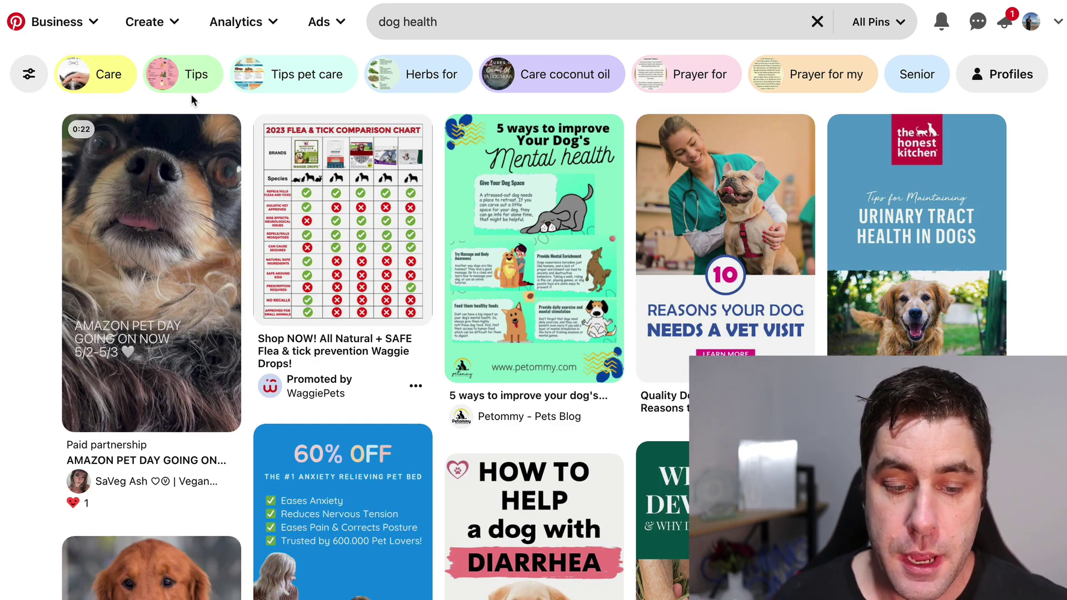
scroll(533, 167, down, 10)
scroll(418, 259, down, 15)
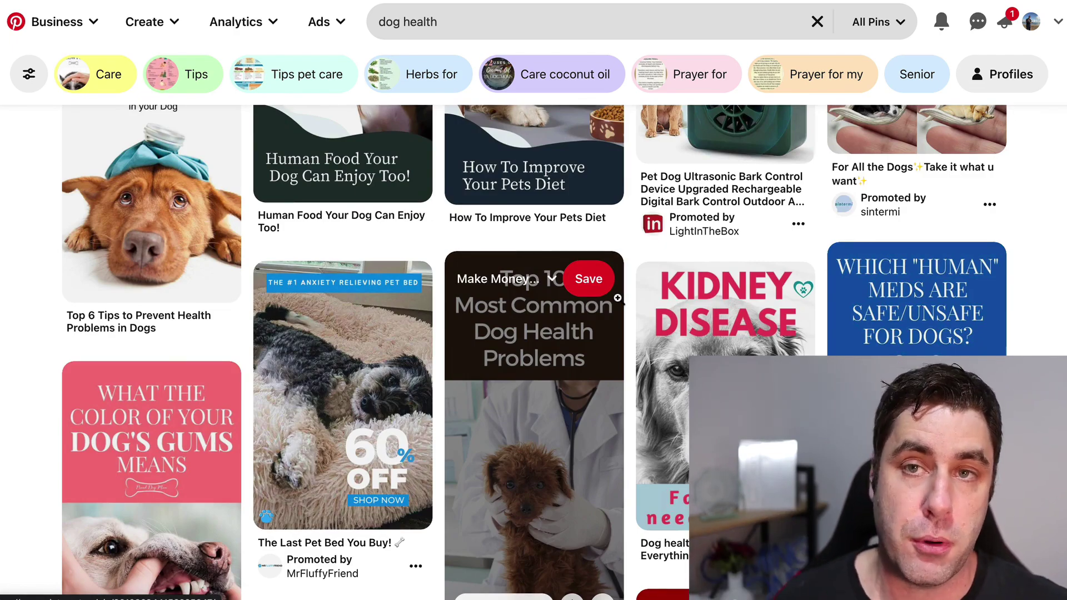
scroll(618, 298, down, 15)
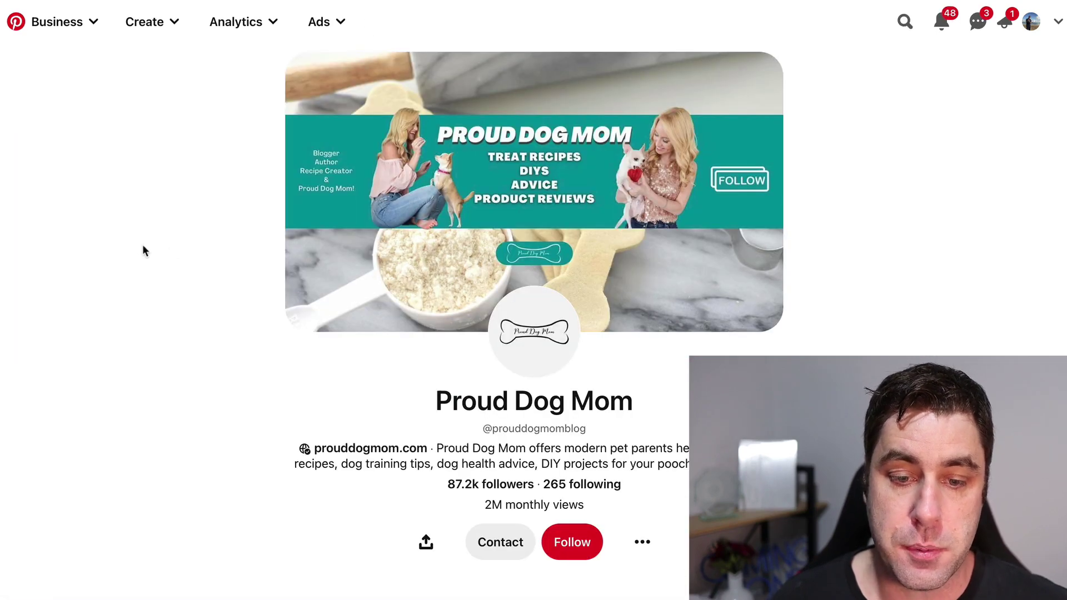
Browse the created pins on the Proud Dog Mom profile and open the website link of the Dog Treat Swaps pin.
scroll(142, 250, down, 5)
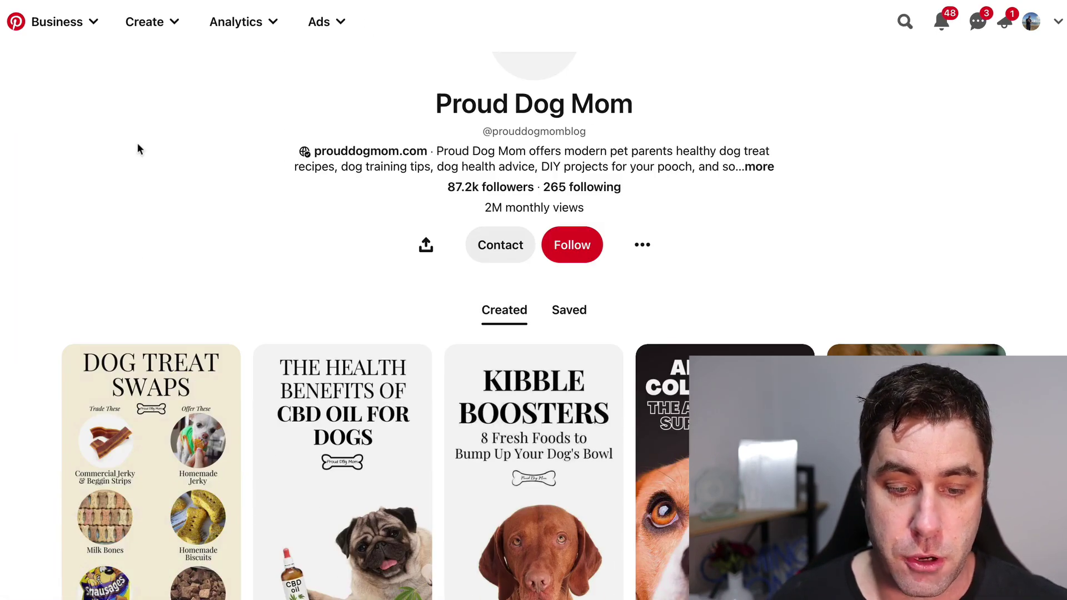
scroll(139, 148, down, 7)
scroll(333, 212, down, 5)
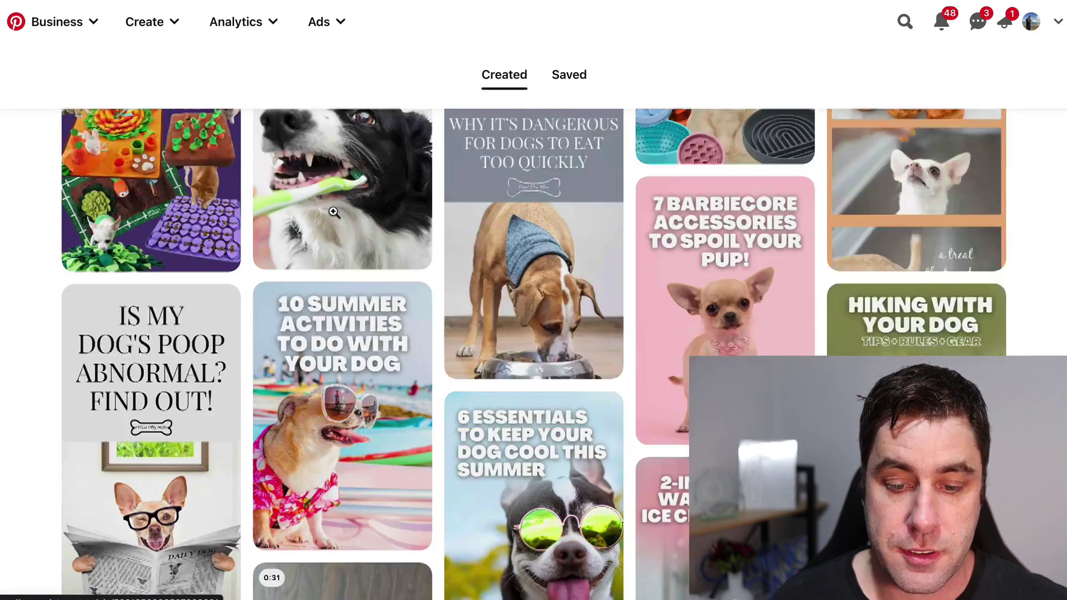
scroll(334, 212, down, 9)
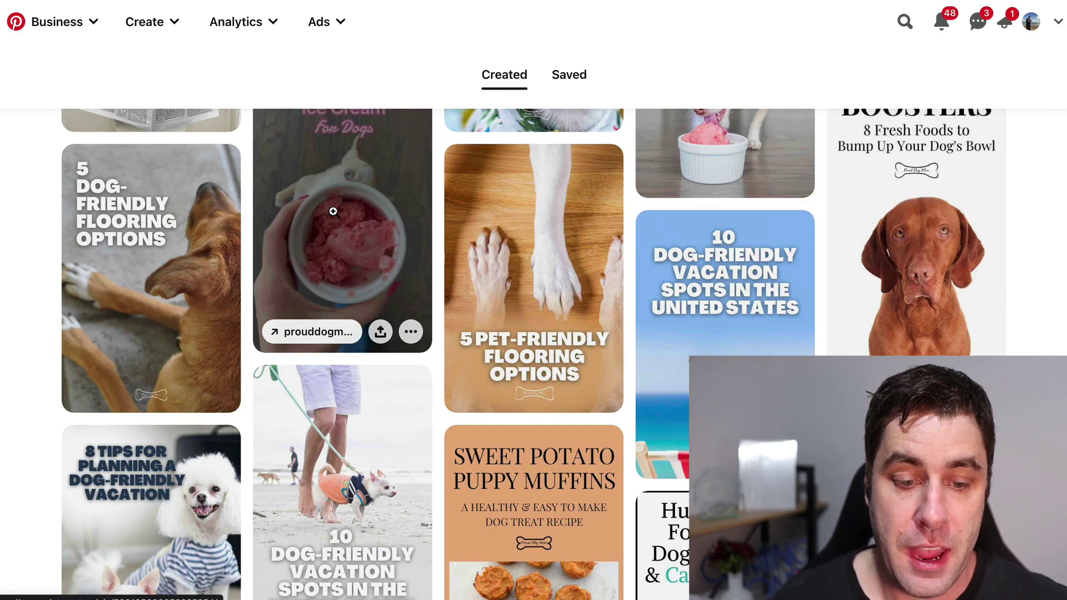
scroll(333, 212, up, 10)
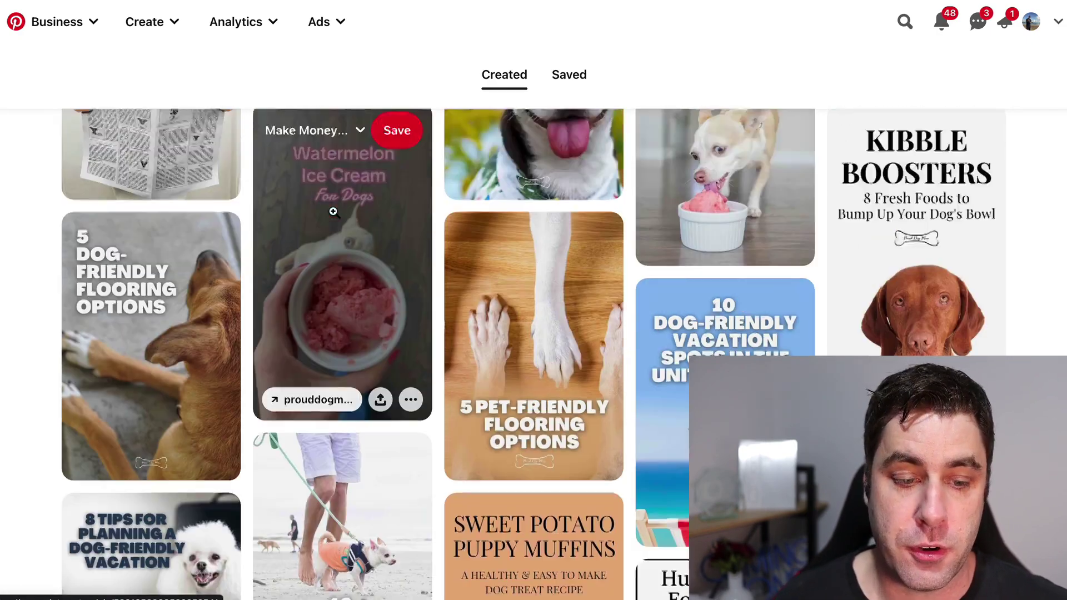
scroll(208, 309, down, 2)
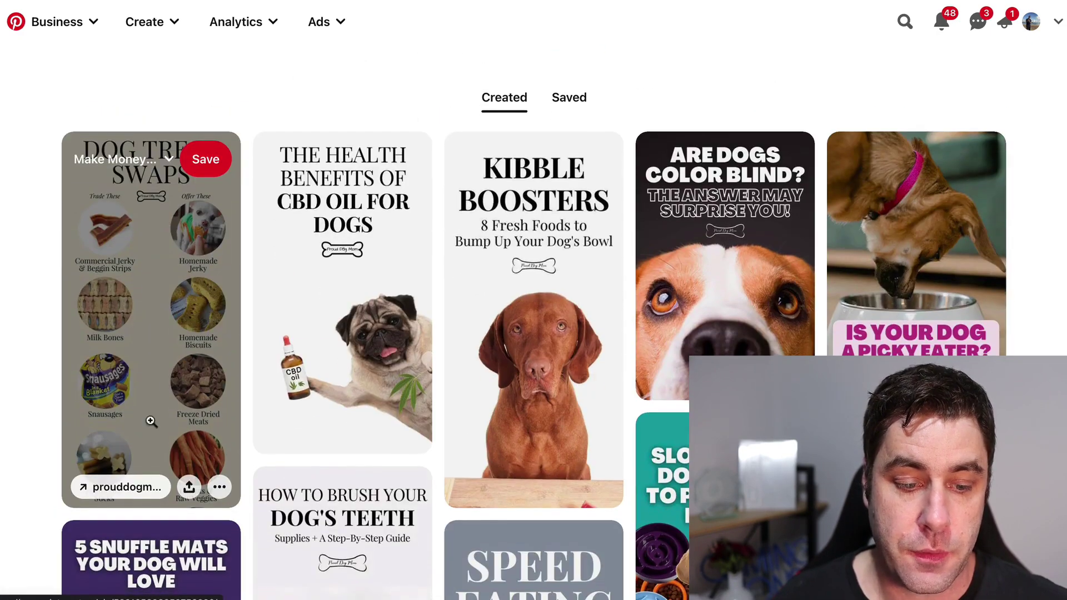
click(112, 489)
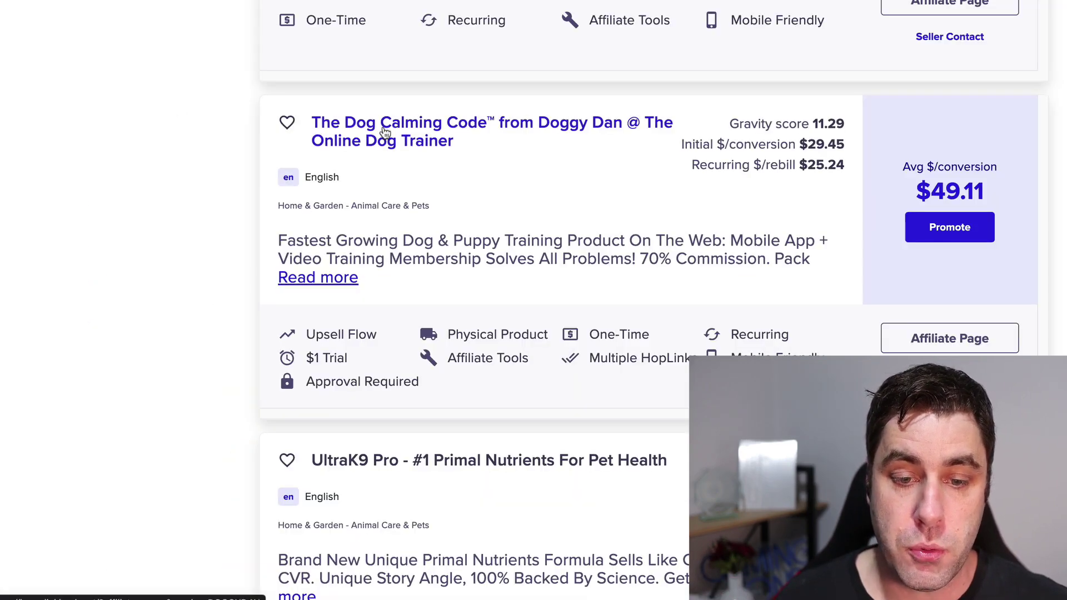
Reopen the UltraK9 Pro sales page from the ClickBank Marketplace and close it after viewing.
click(474, 466)
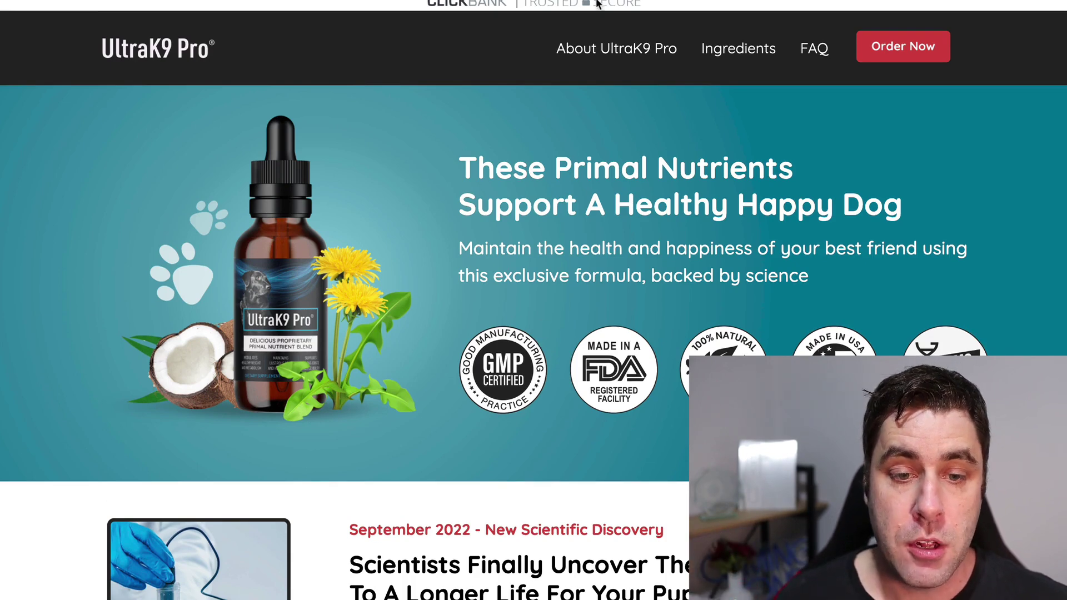
key(ctrl+w)
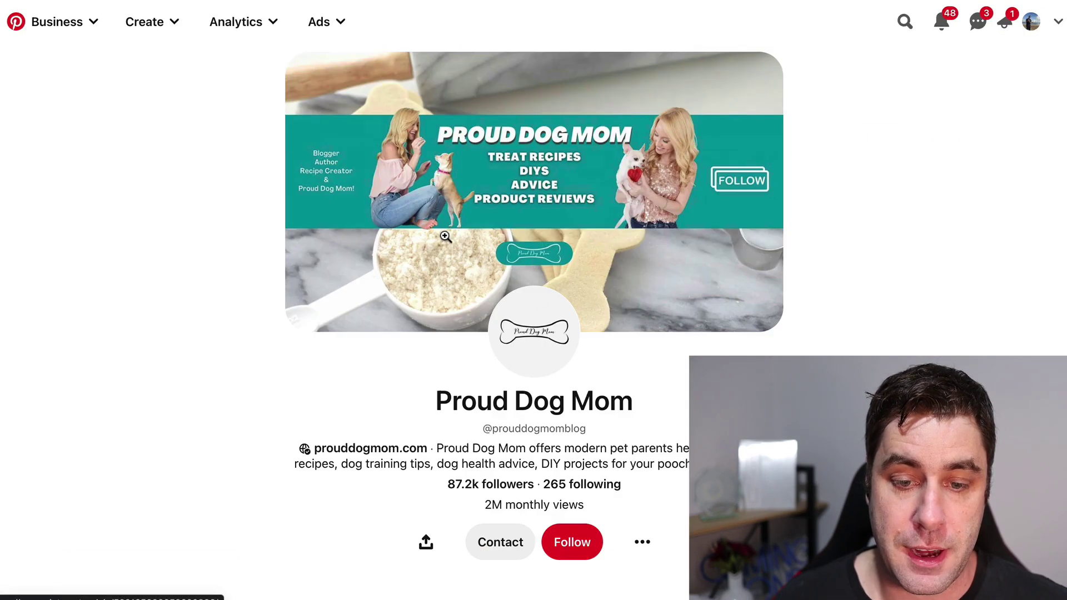
Highlight the monthly views figure on the Proud Dog Mom Pinterest profile.
scroll(465, 494, down, 2)
drag(485, 428, 582, 427)
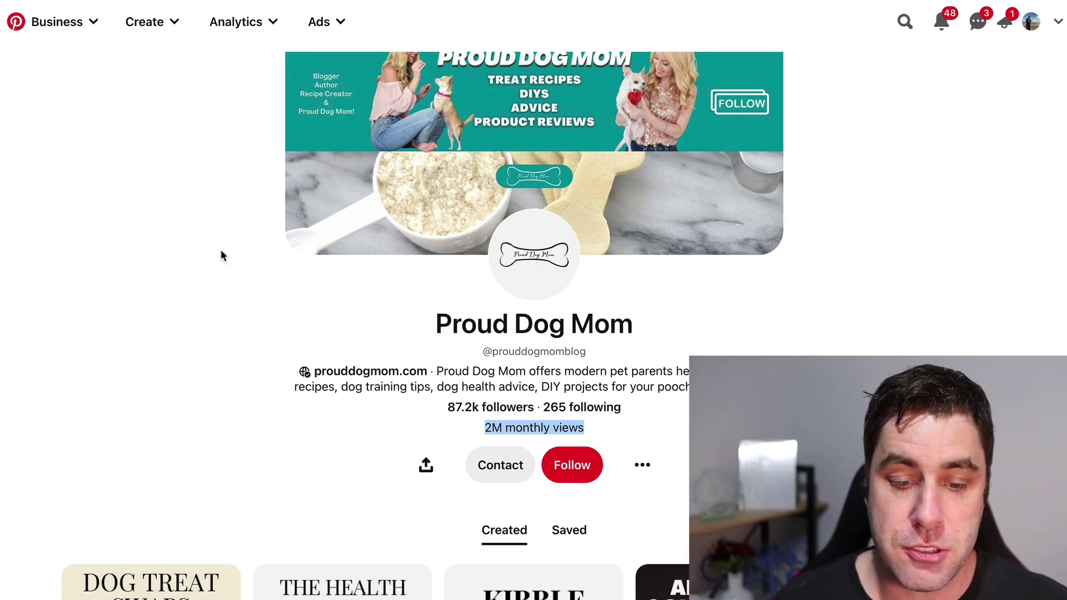
Look over the Proud Dog Mom profile and its created pins, and start signing up from the logged-out Pinterest home page.
click(109, 259)
scroll(110, 259, down, 8)
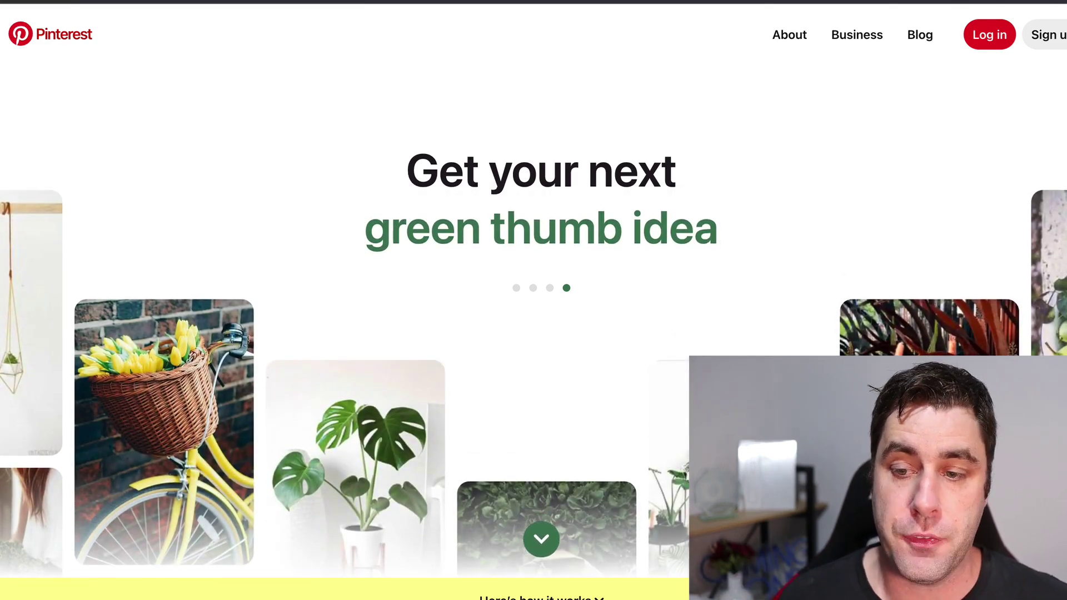
click(1038, 37)
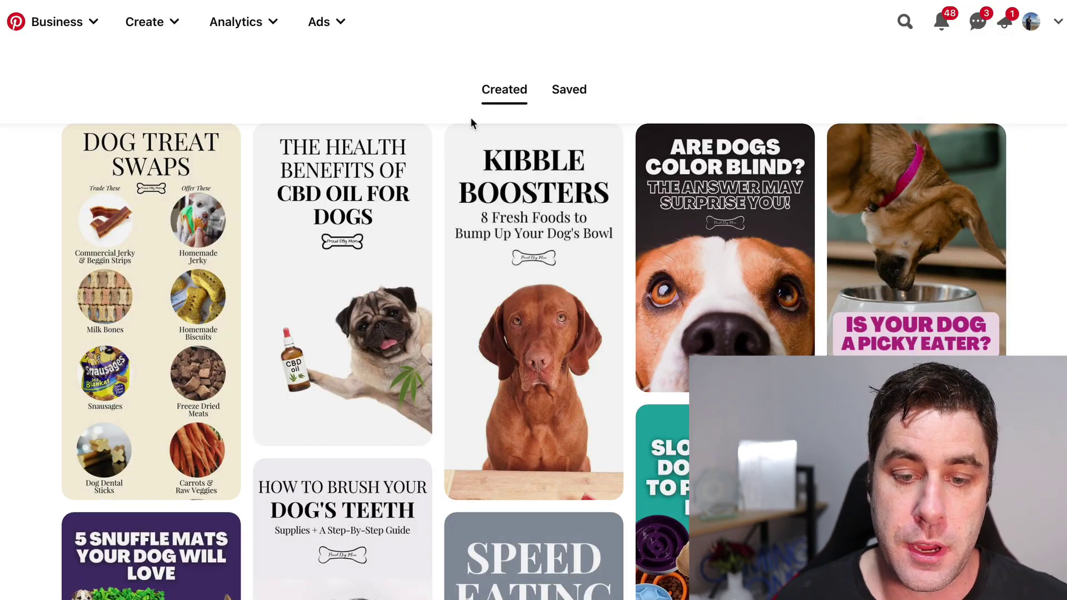
scroll(468, 118, up, 10)
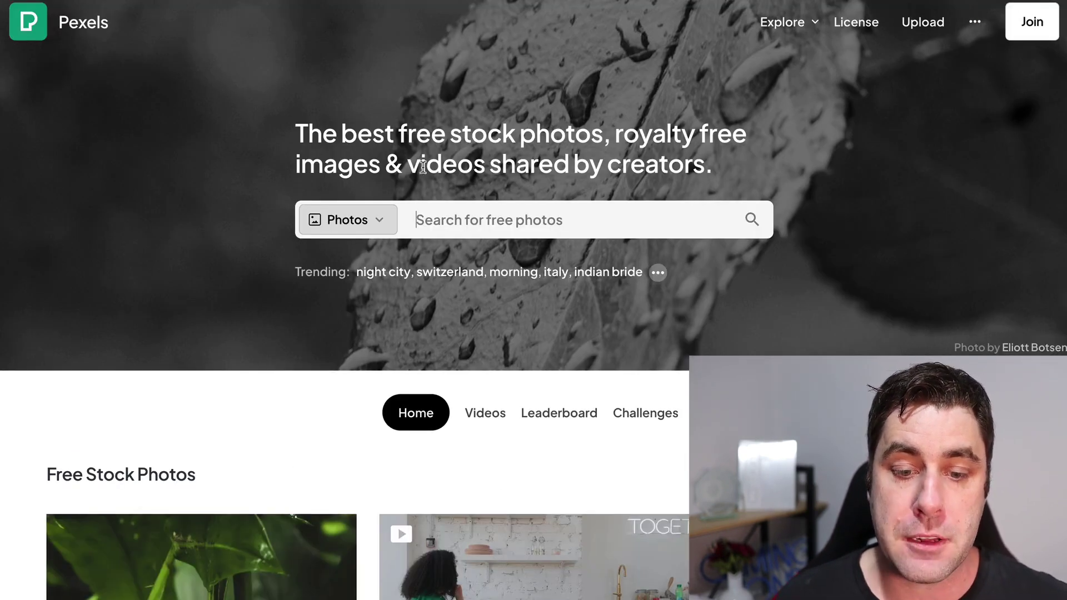
Search Pexels for "dog" photos and browse the resulting images.
text(dog)
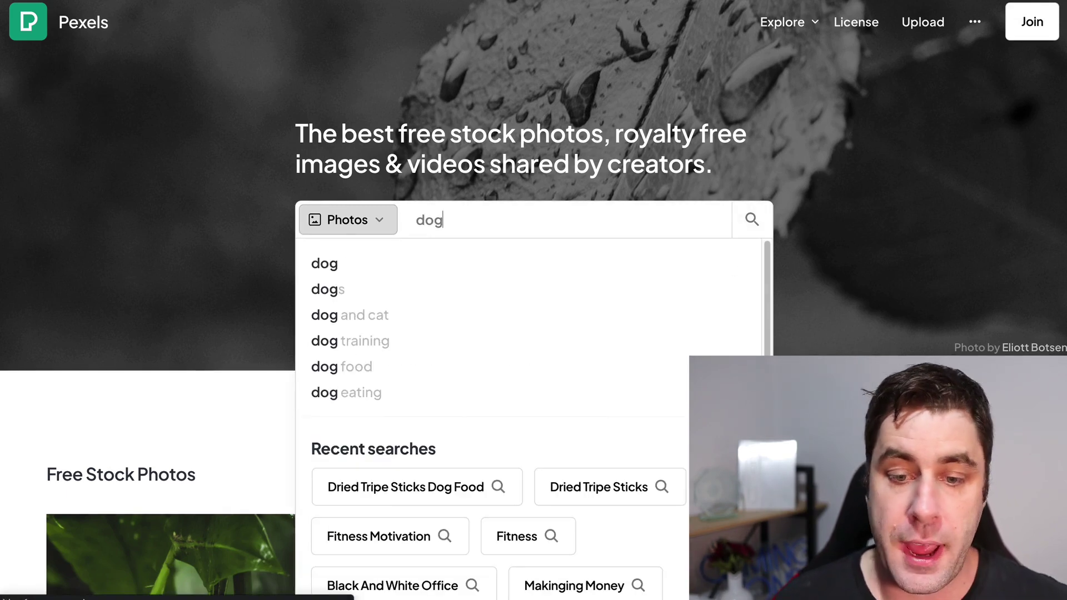
key(Return)
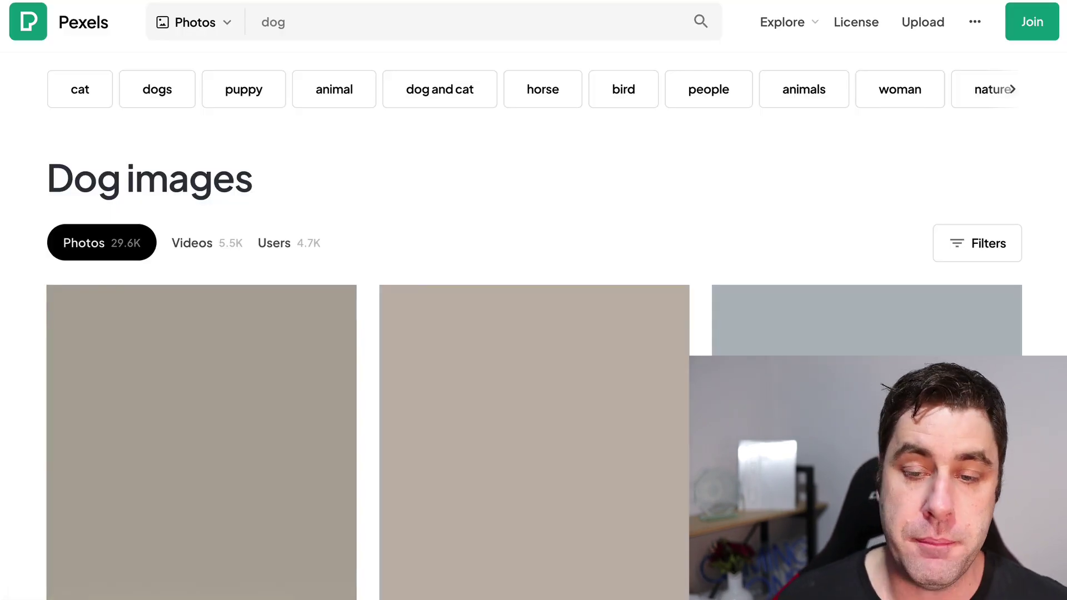
scroll(499, 400, down, 20)
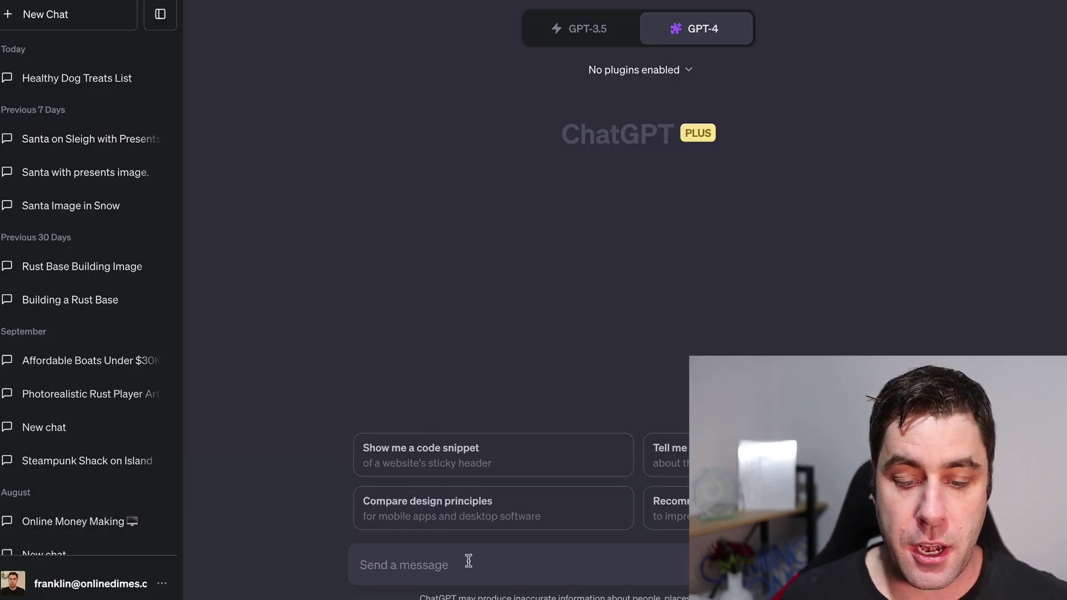
Ask ChatGPT "give me 10 names for my dog heath pinterest account" and look through the growing keywords on Pinterest Trends.
text(give me 10 names for my dog heath pinterest account)
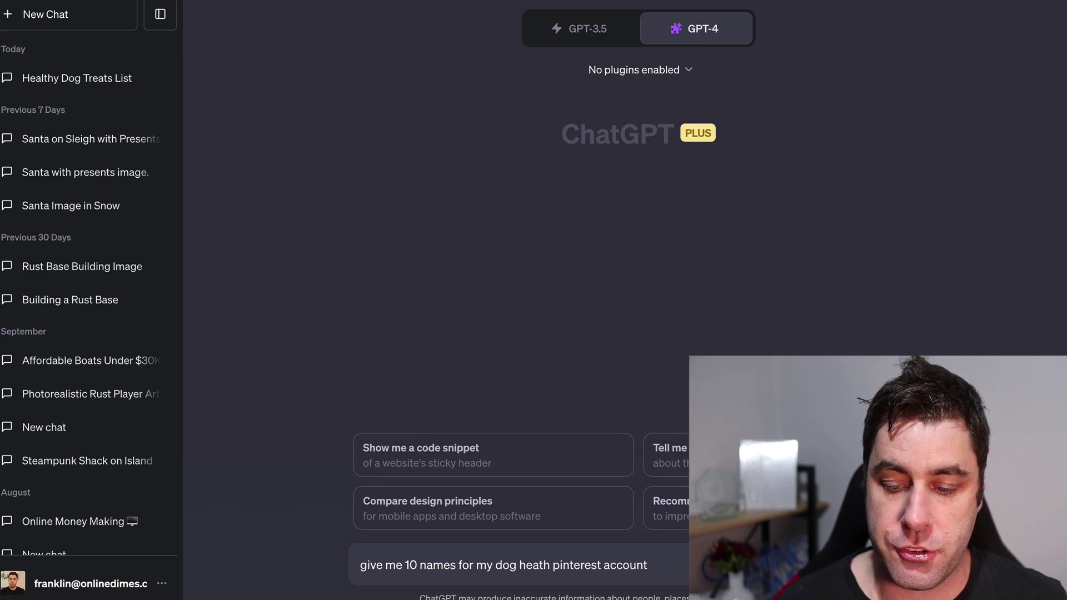
key(Return)
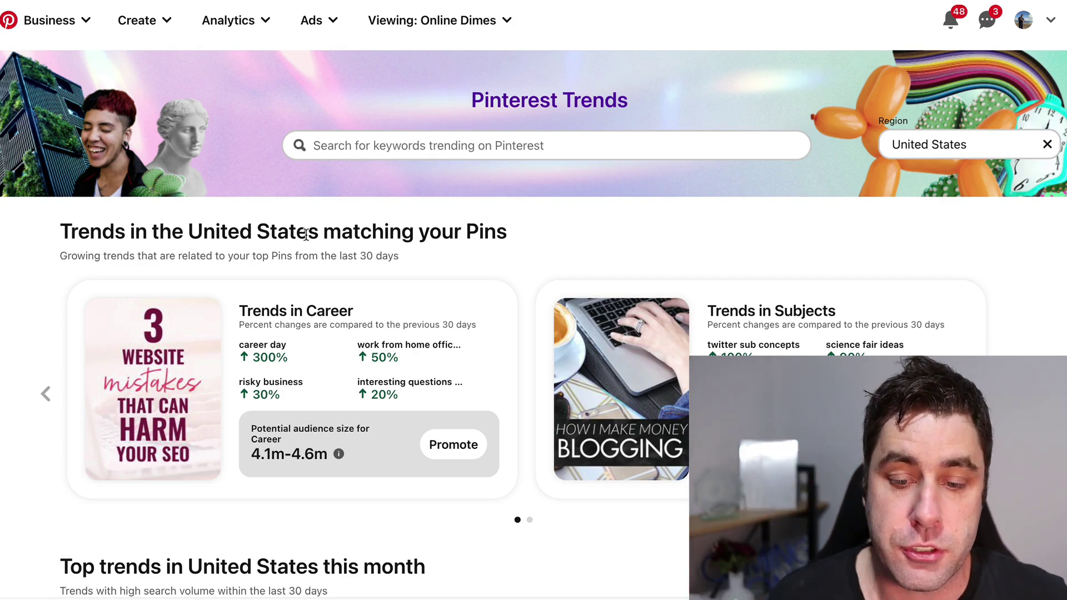
scroll(305, 234, down, 15)
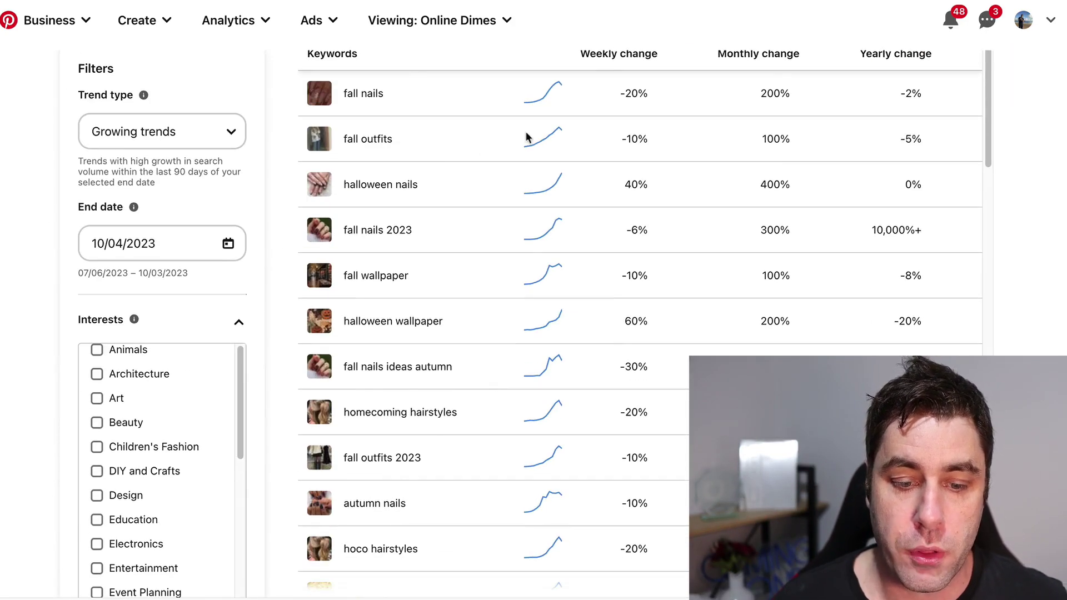
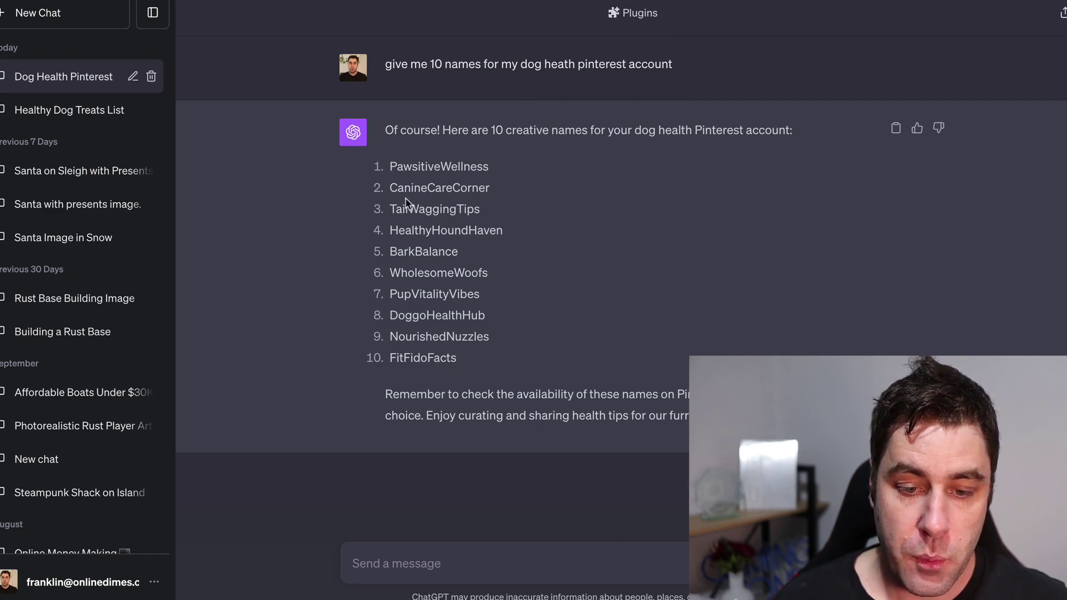
Highlight the suggested name BarkBalance in ChatGPT and the Proud Dog Mom profile name on Pinterest to compare them.
drag(463, 252, 407, 252)
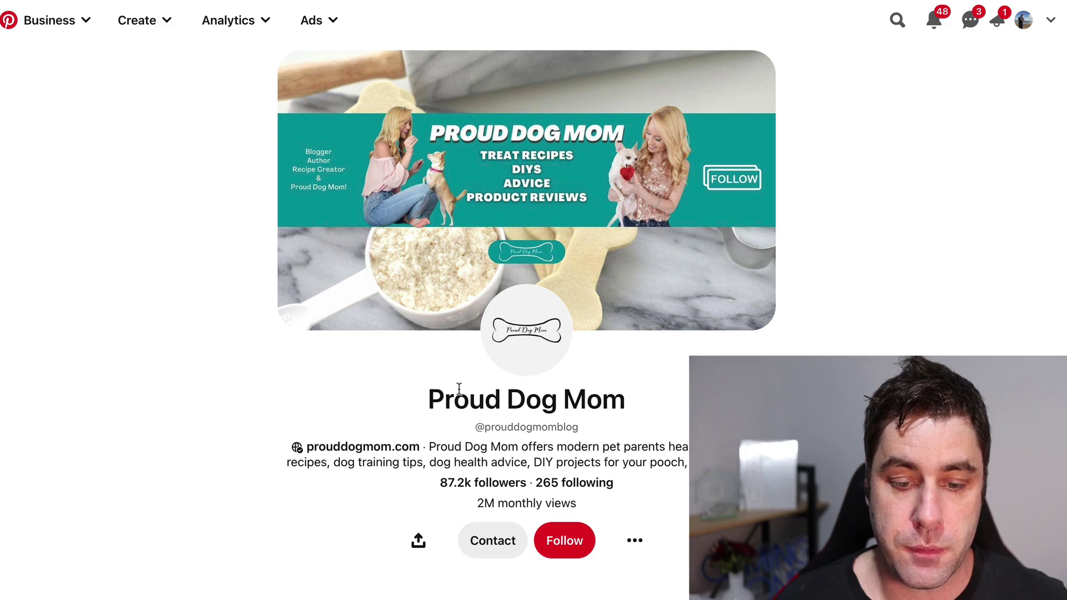
drag(431, 399, 635, 401)
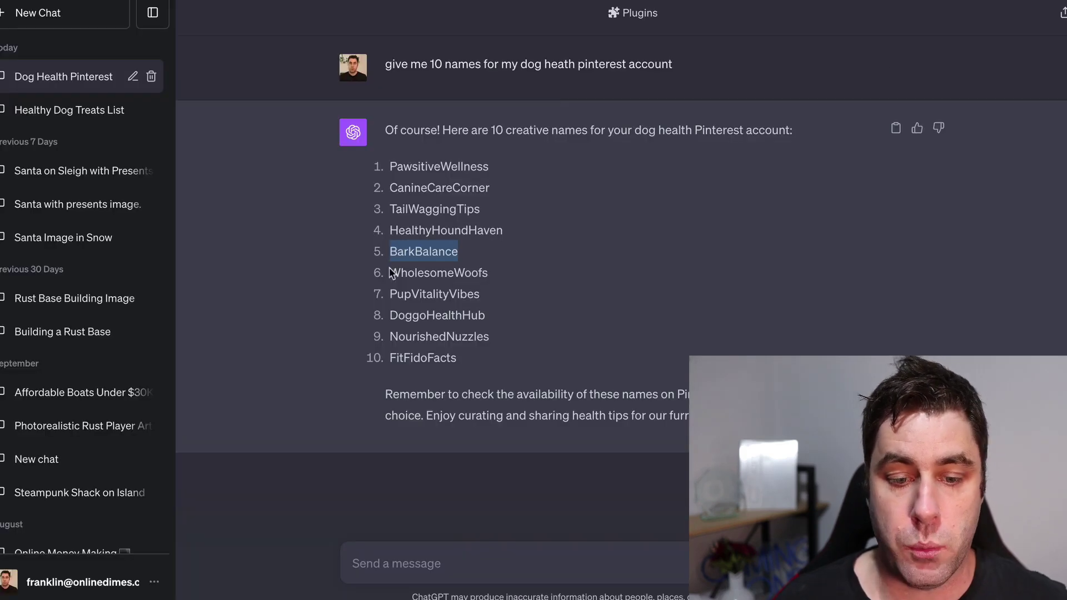
click(411, 255)
drag(464, 254, 393, 244)
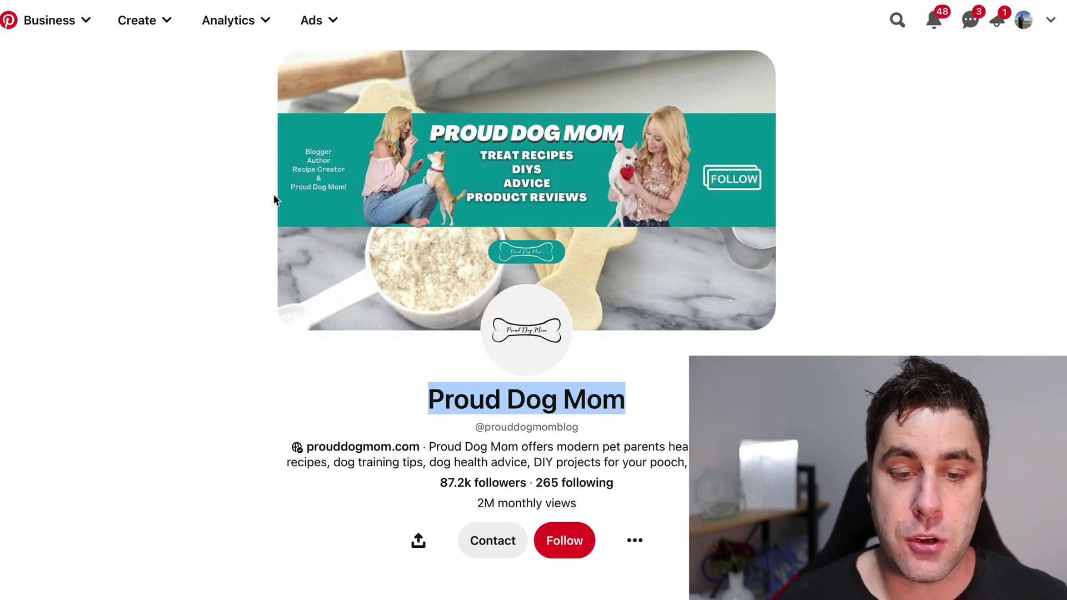
Browse the created pins on the Proud Dog Mom Pinterest profile to study their topics, headlines and product links.
scroll(362, 201, down, 10)
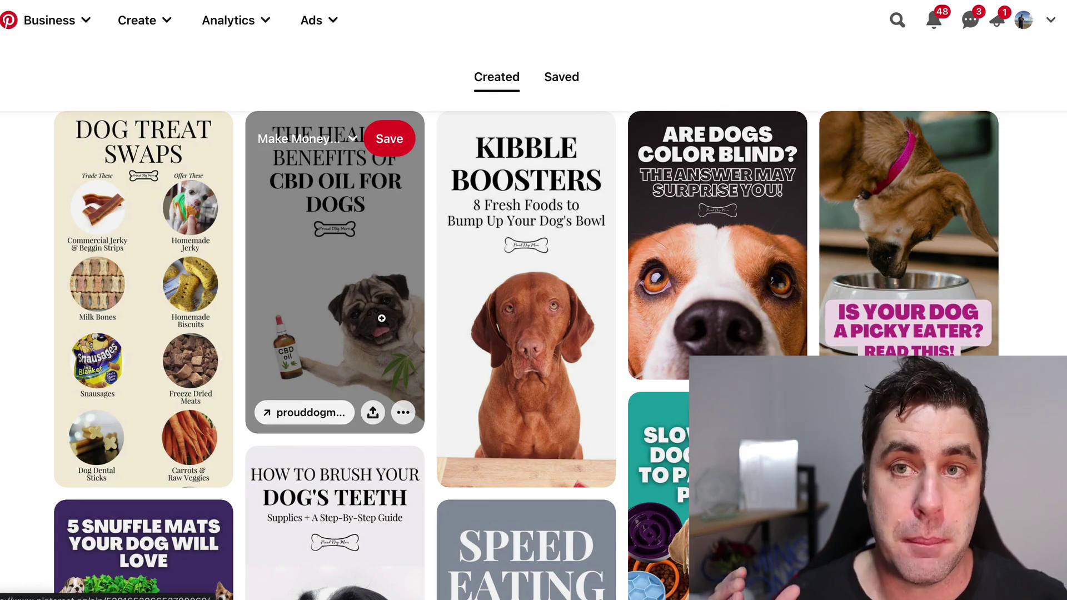
scroll(382, 318, down, 12)
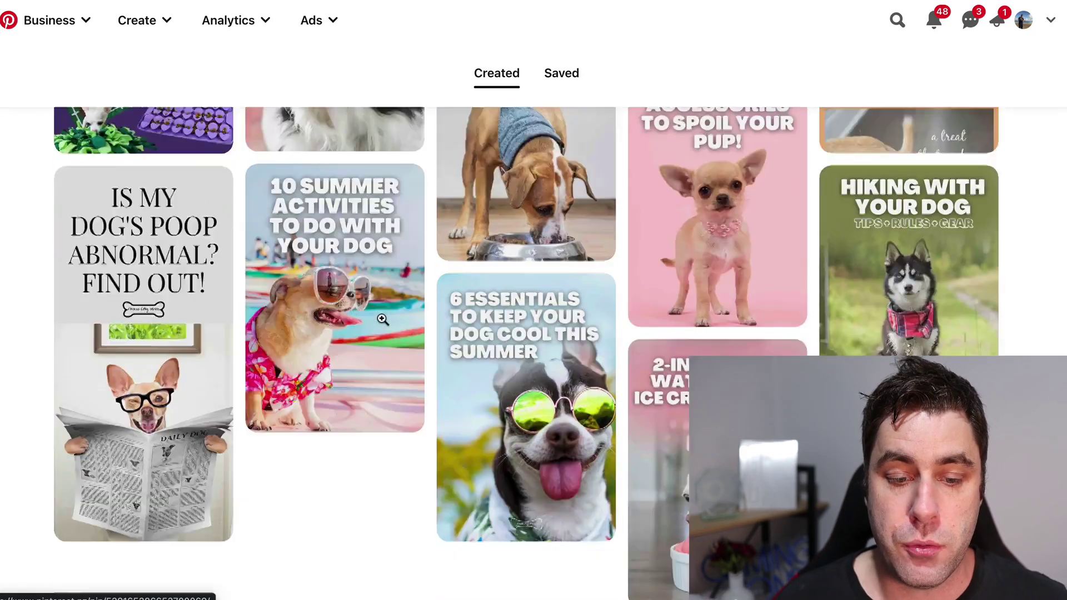
scroll(512, 359, down, 15)
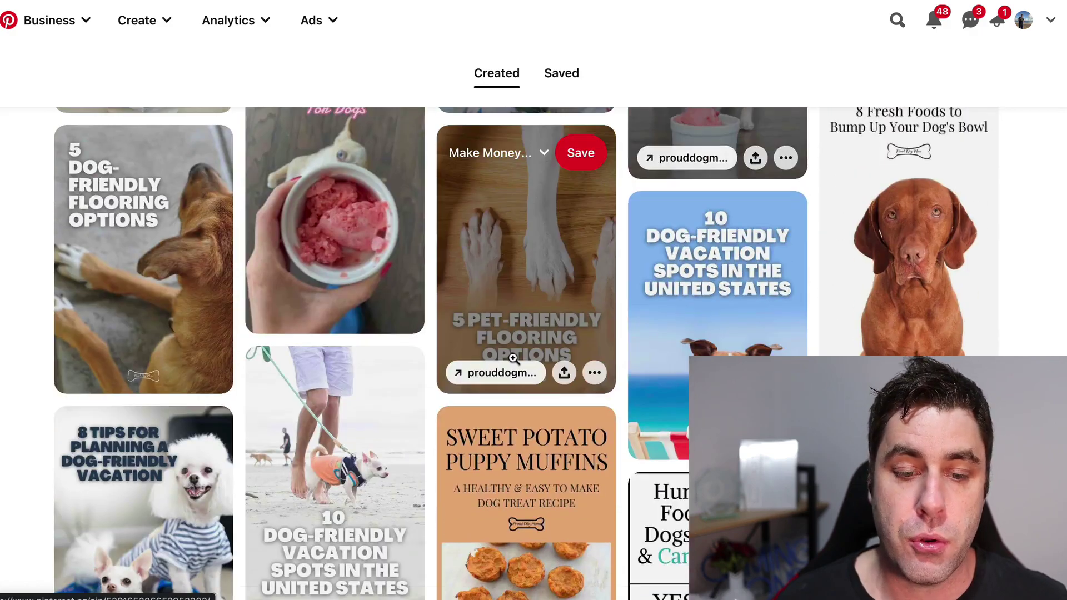
scroll(512, 358, down, 1)
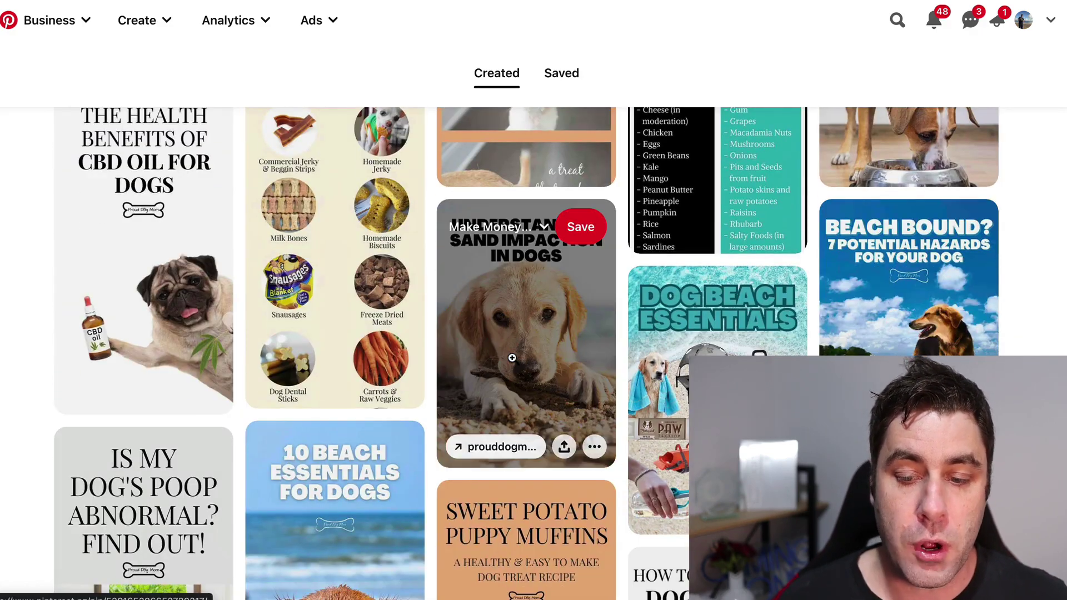
scroll(512, 359, down, 7)
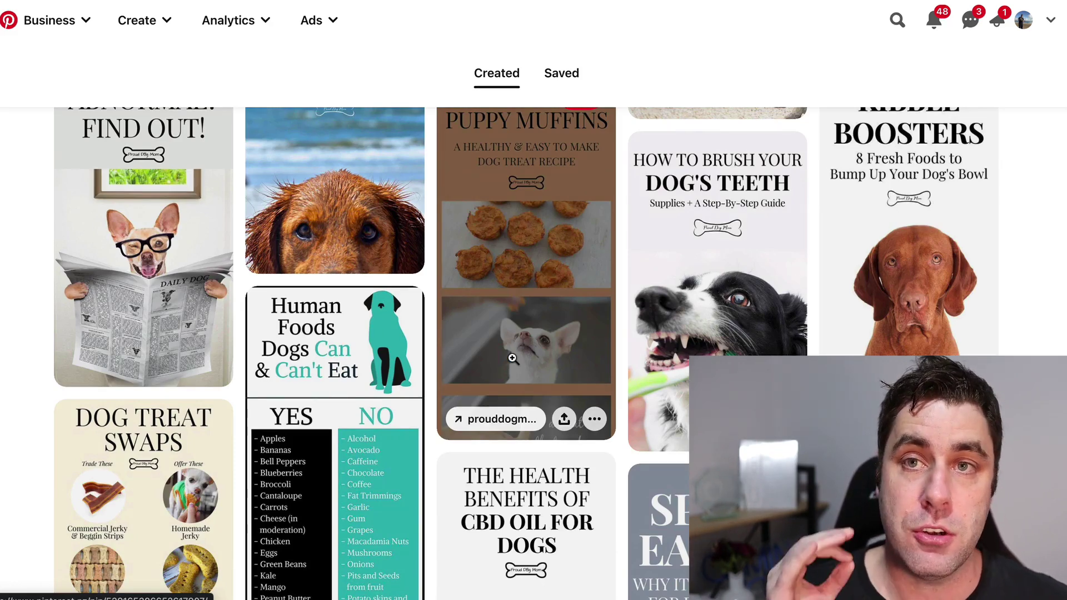
scroll(512, 358, down, 10)
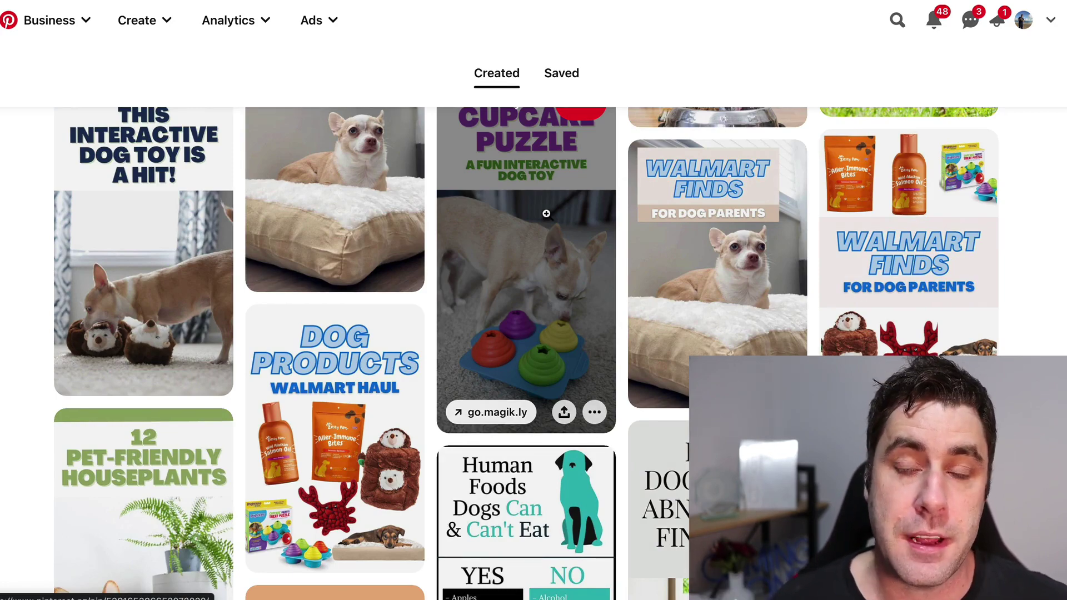
scroll(548, 343, down, 15)
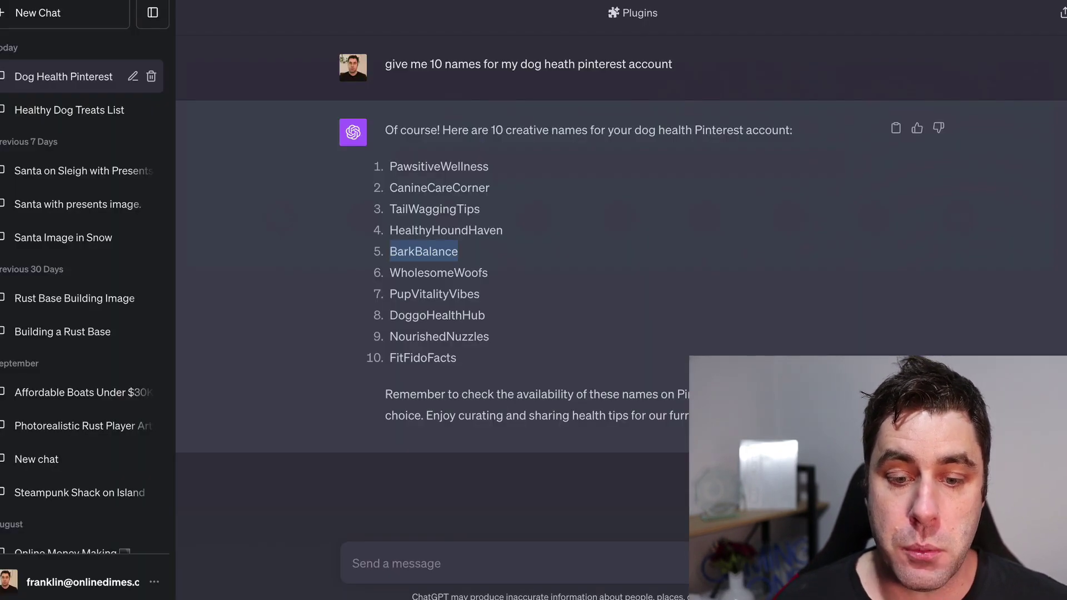
Open the Healthy Dog Treats List chat in ChatGPT, highlight the Single-Ingredient Treats wording in the prompt, and read the treat list.
click(83, 112)
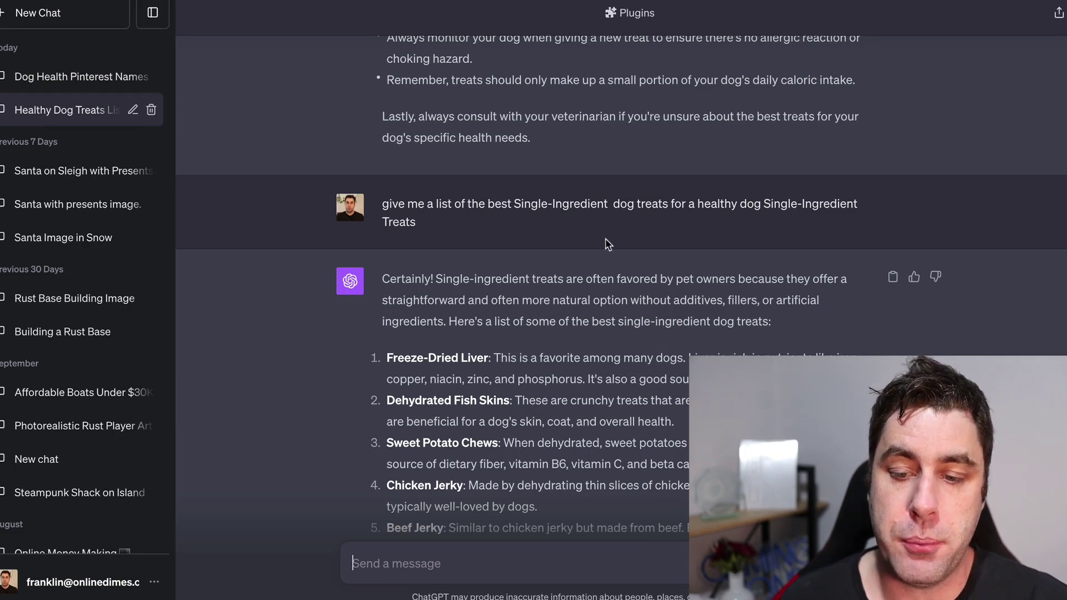
drag(766, 205, 782, 234)
click(294, 334)
scroll(294, 335, down, 6)
scroll(325, 295, up, 1)
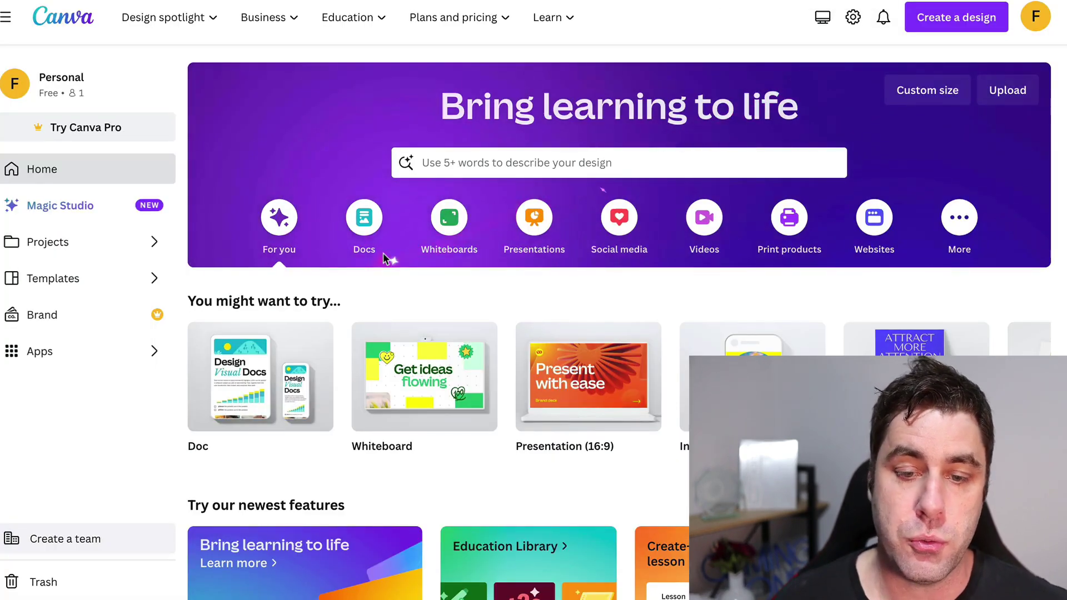
Switch to Canva, search the templates for "pinterest", and browse the pin designs.
click(624, 158)
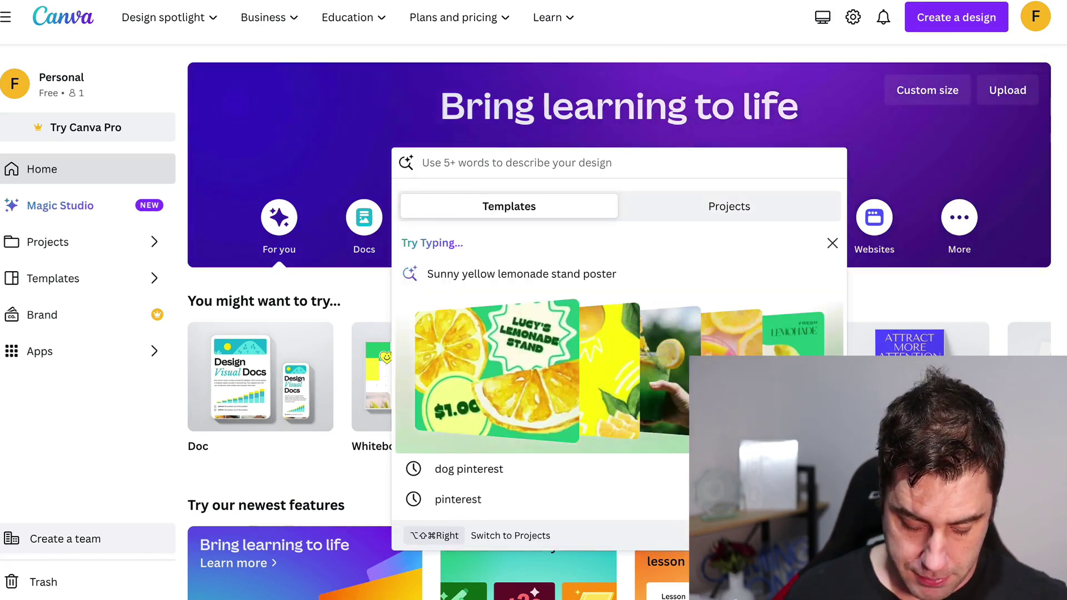
text(pinterest)
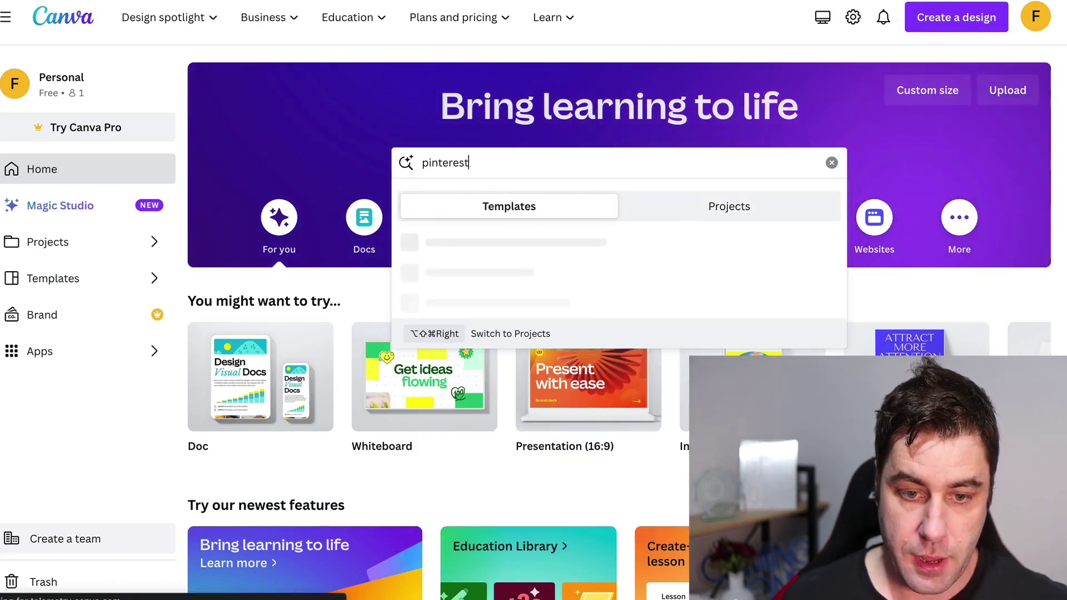
key(Return)
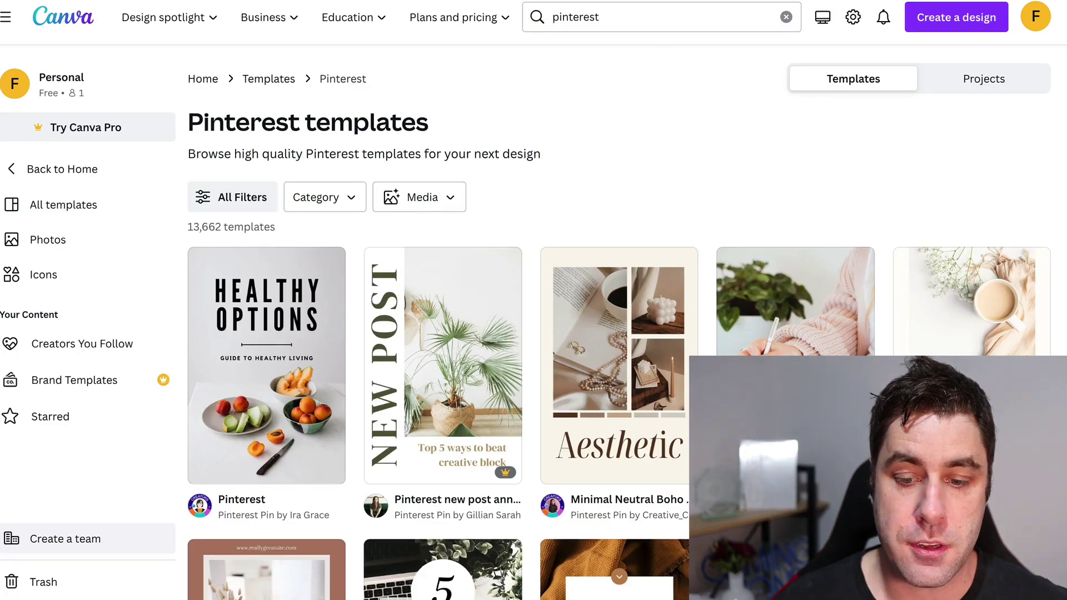
scroll(644, 337, down, 10)
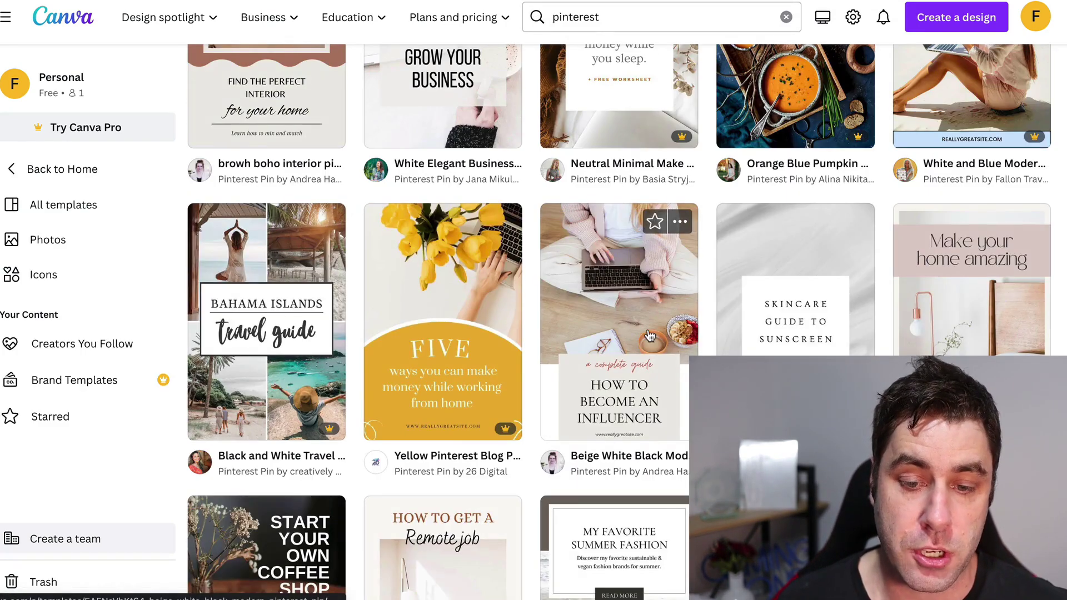
Refine the Canva template search to "pinterest dog".
scroll(644, 338, up, 10)
click(624, 15)
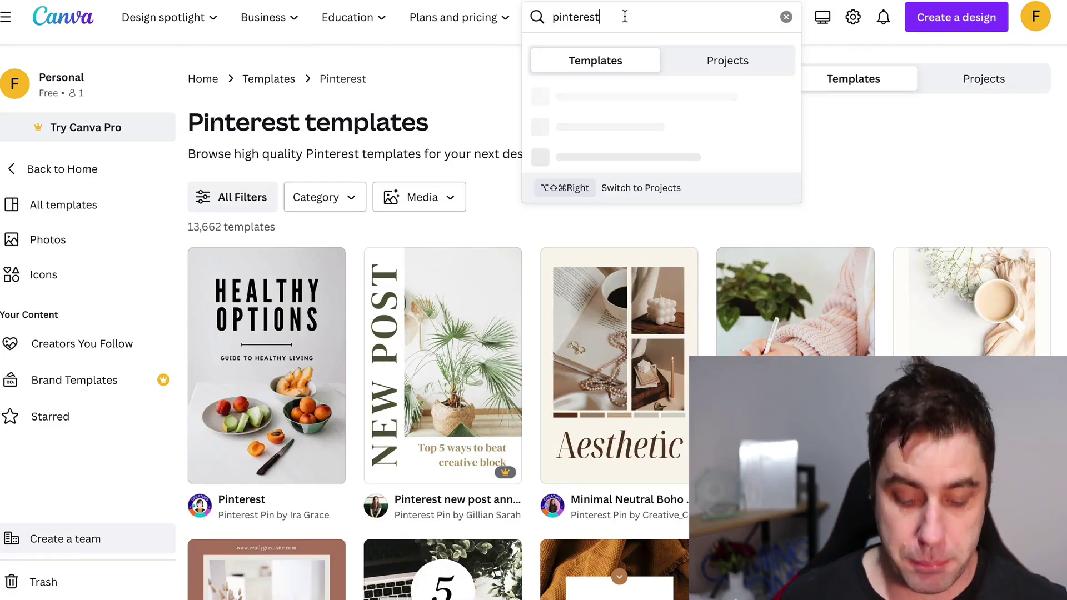
text(dog)
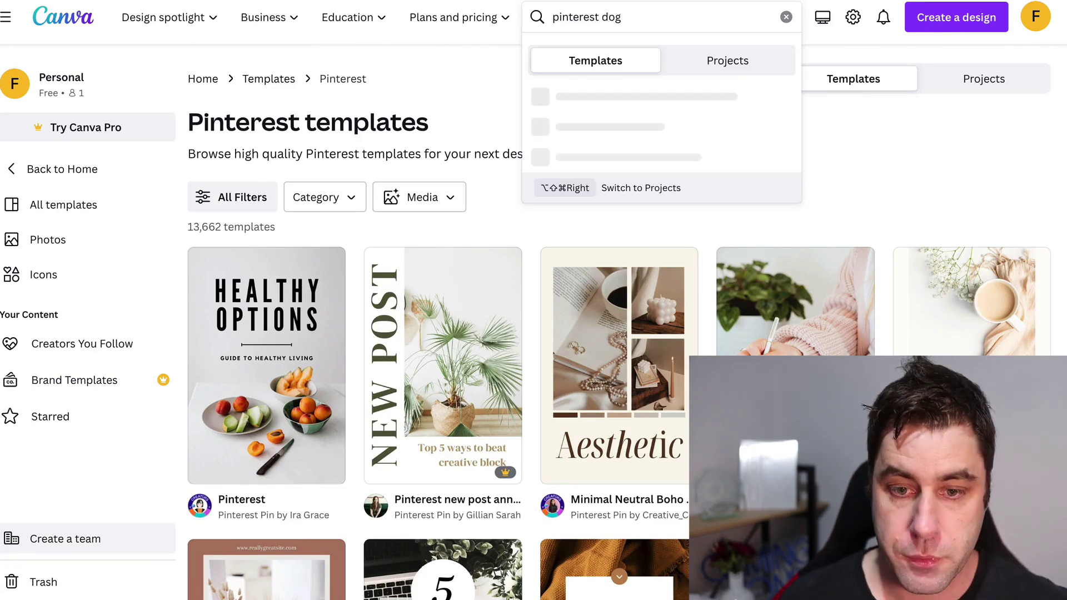
key(Return)
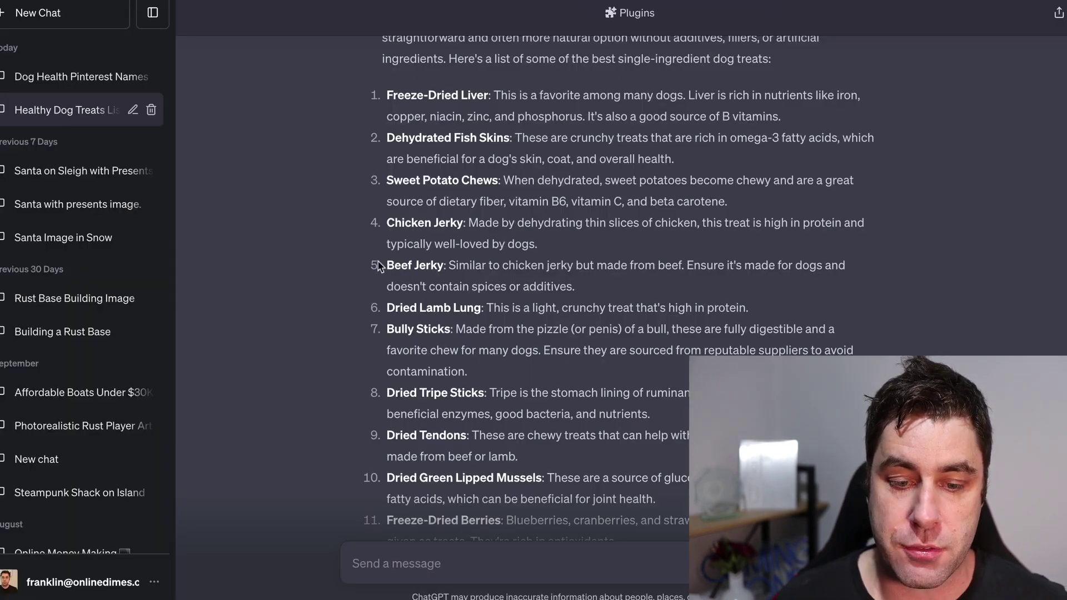
Highlight Dried Tripe Sticks in the ChatGPT treat list and browse the dog photos on Pexels for a matching image.
scroll(378, 266, down, 3)
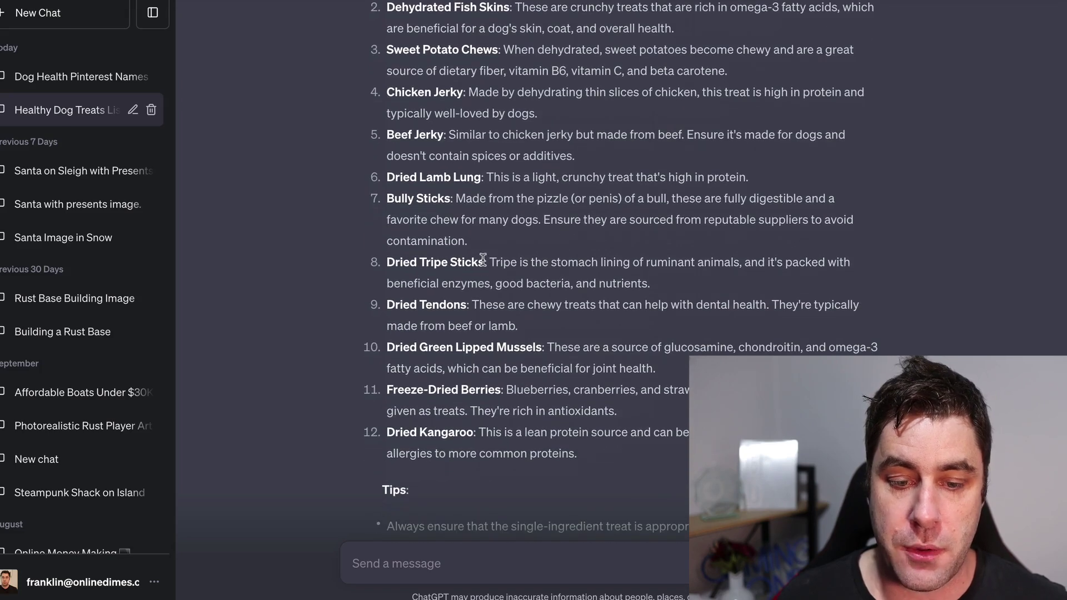
drag(488, 261, 392, 262)
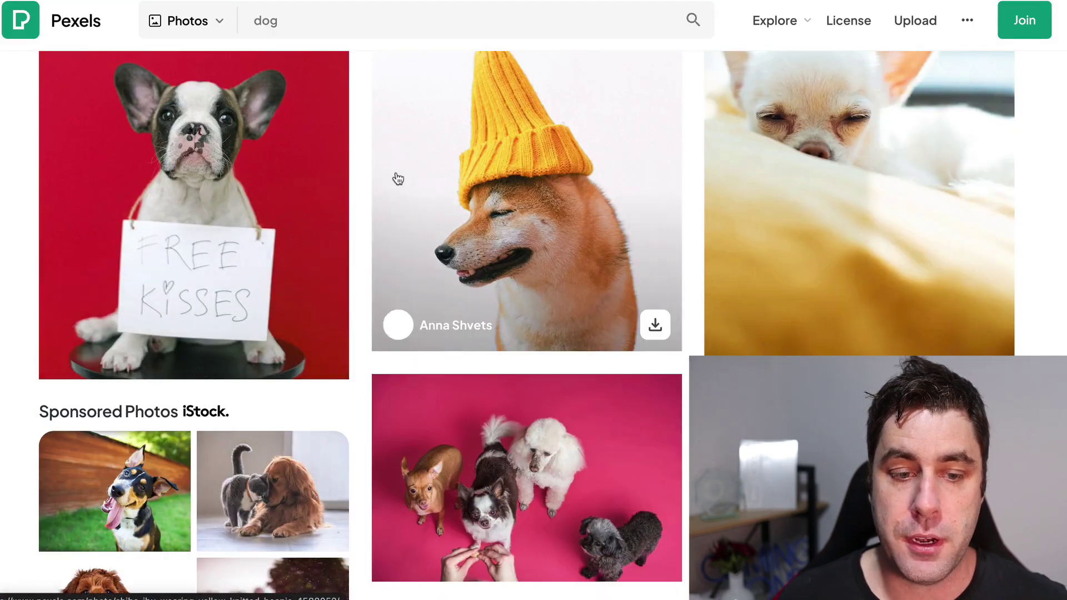
scroll(397, 181, down, 10)
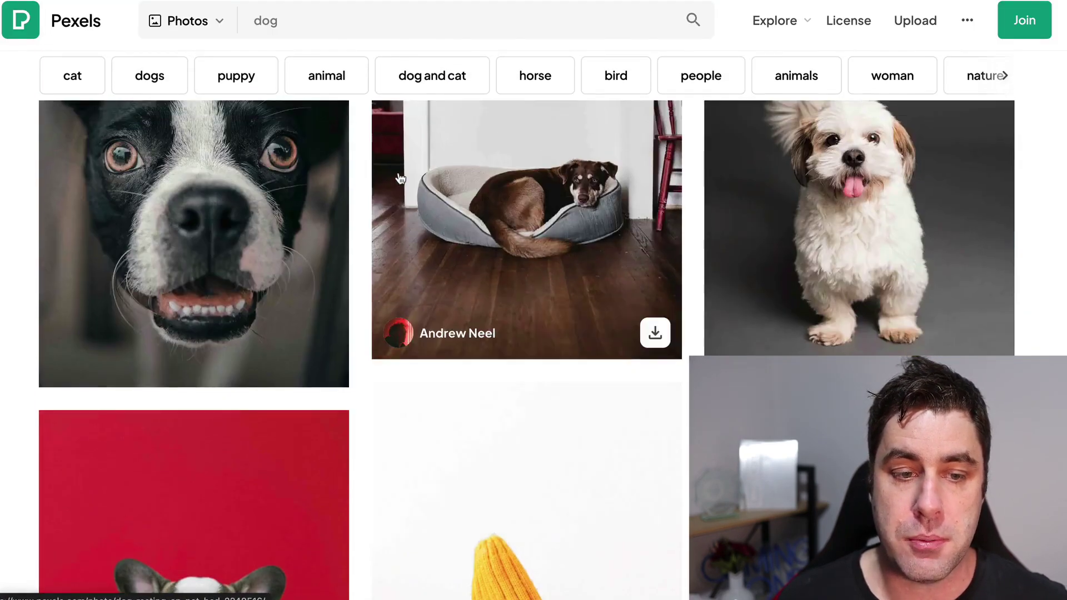
scroll(399, 176, up, 5)
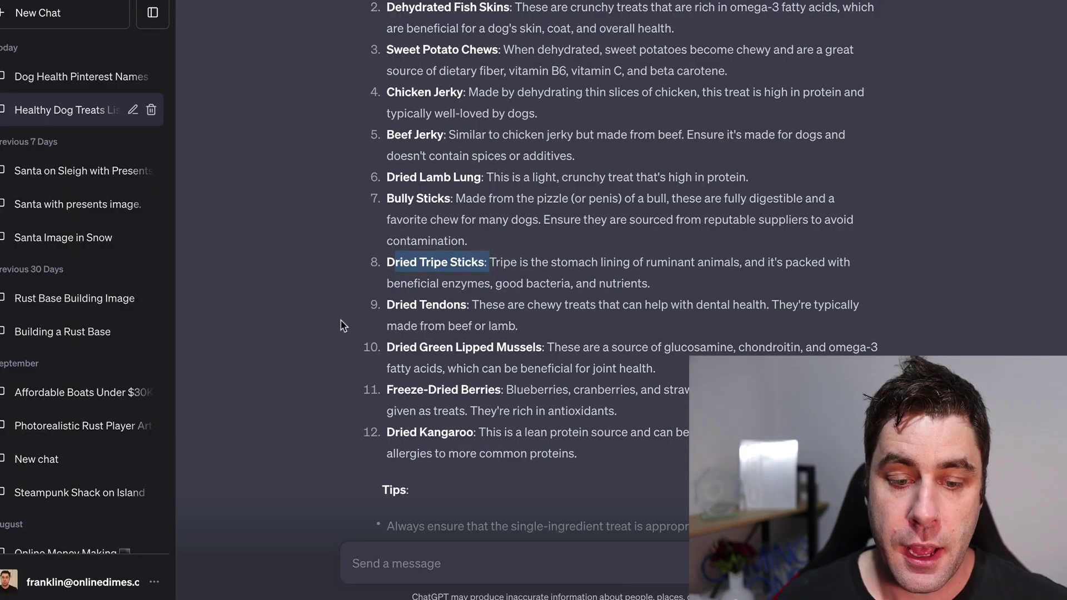
scroll(342, 326, up, 5)
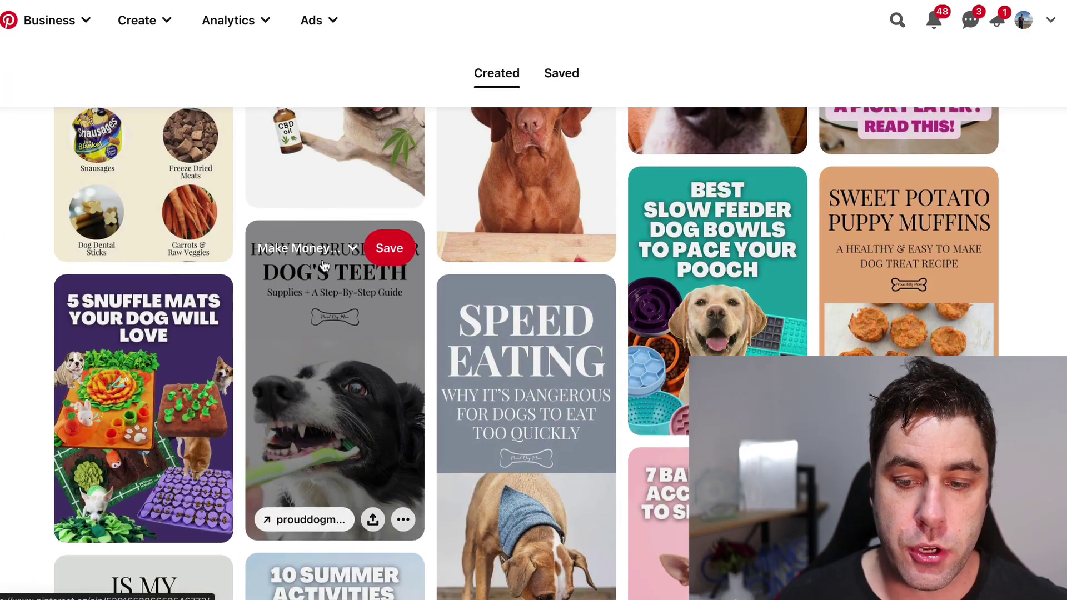
Return to the Proud Dog Mom Pinterest profile and review its created pins as design examples.
scroll(333, 255, down, 10)
scroll(328, 258, down, 6)
scroll(328, 257, up, 10)
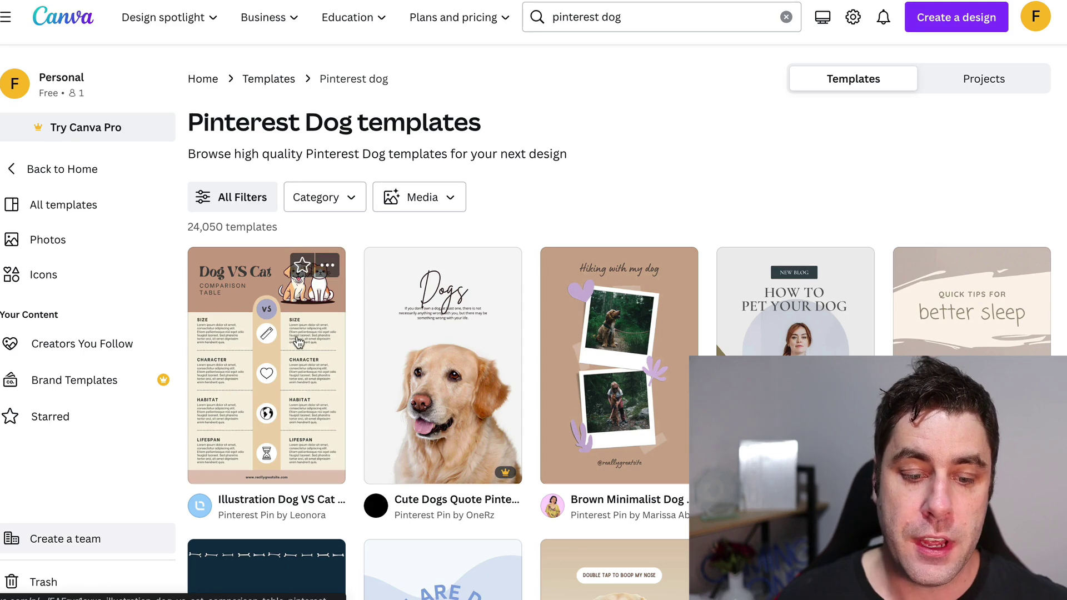
Open the Illustration Dog VS Cat Comparison Table template for customizing and look over its editable elements.
click(285, 380)
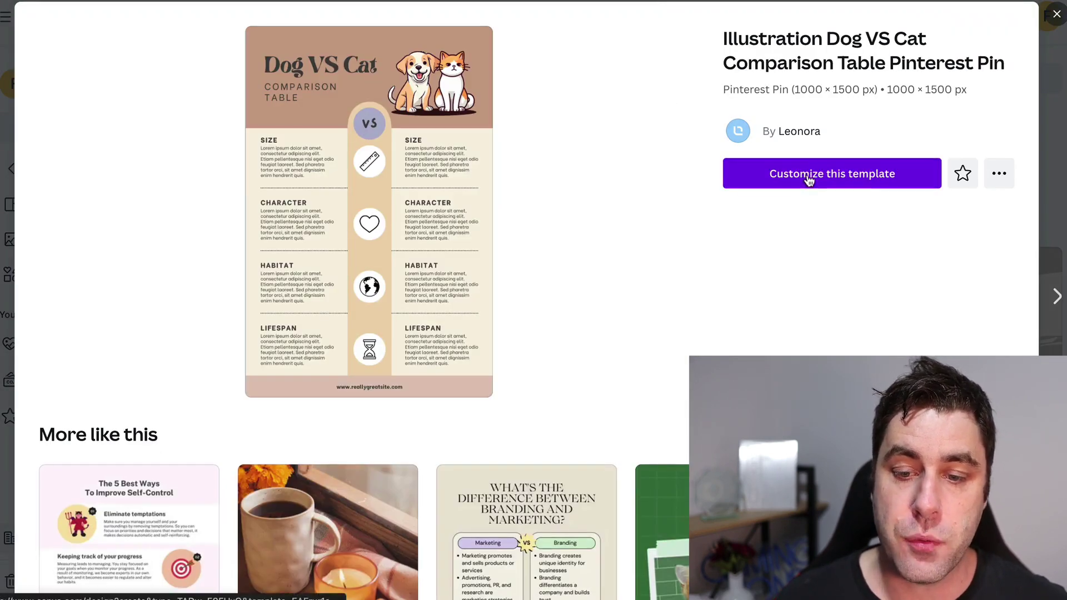
click(804, 173)
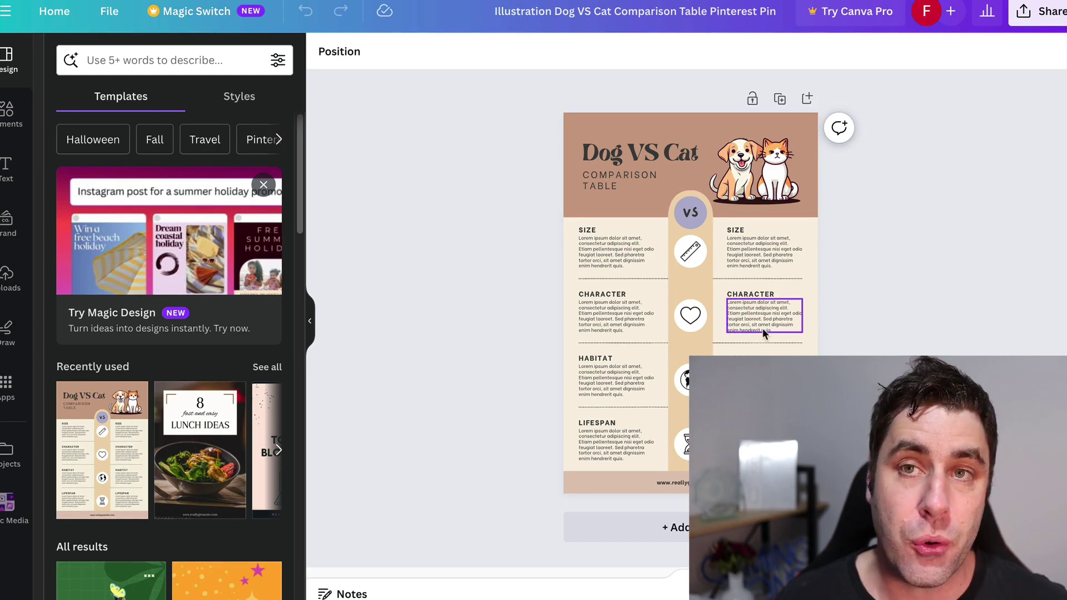
mouse_move(739, 167)
mouse_down()
mouse_move(622, 167)
mouse_move(733, 166)
mouse_up()
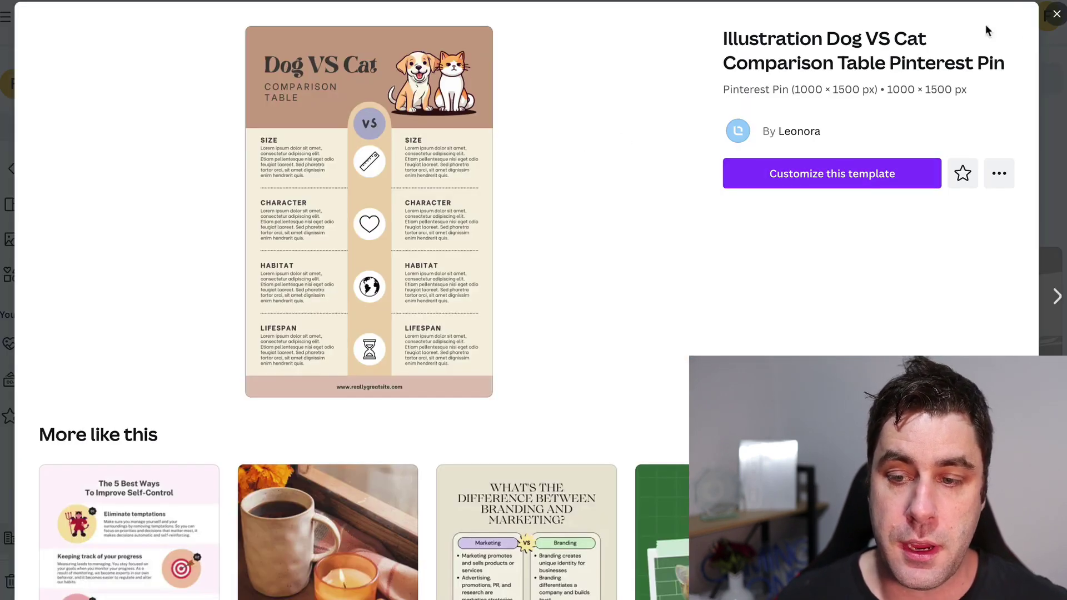
Return to the dog pin templates and open the Better Sleep Pinterest Graphic for customizing.
click(1056, 15)
scroll(859, 116, down, 2)
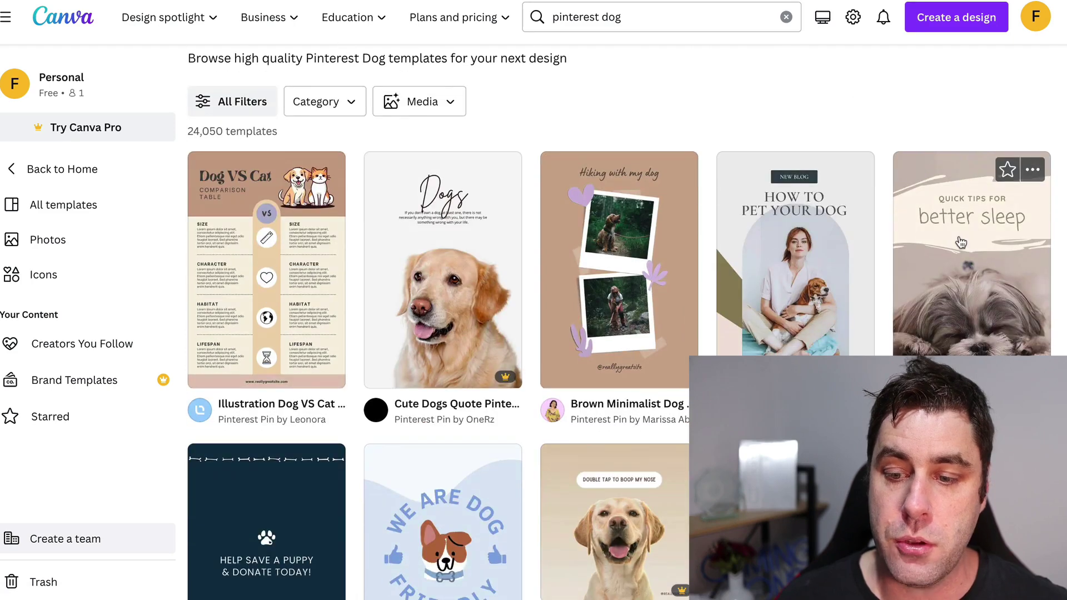
click(963, 249)
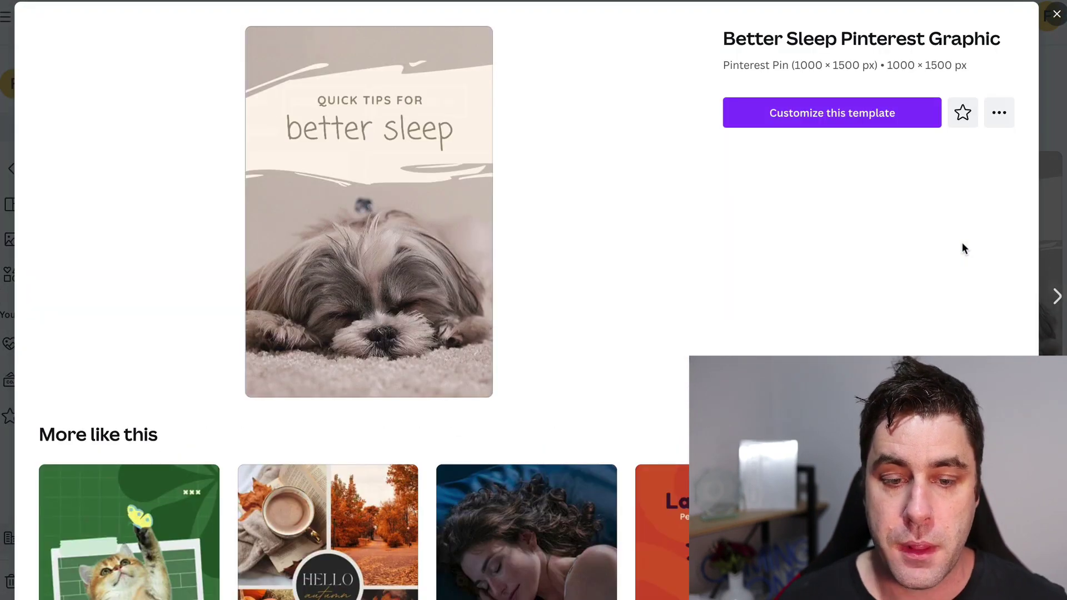
click(832, 119)
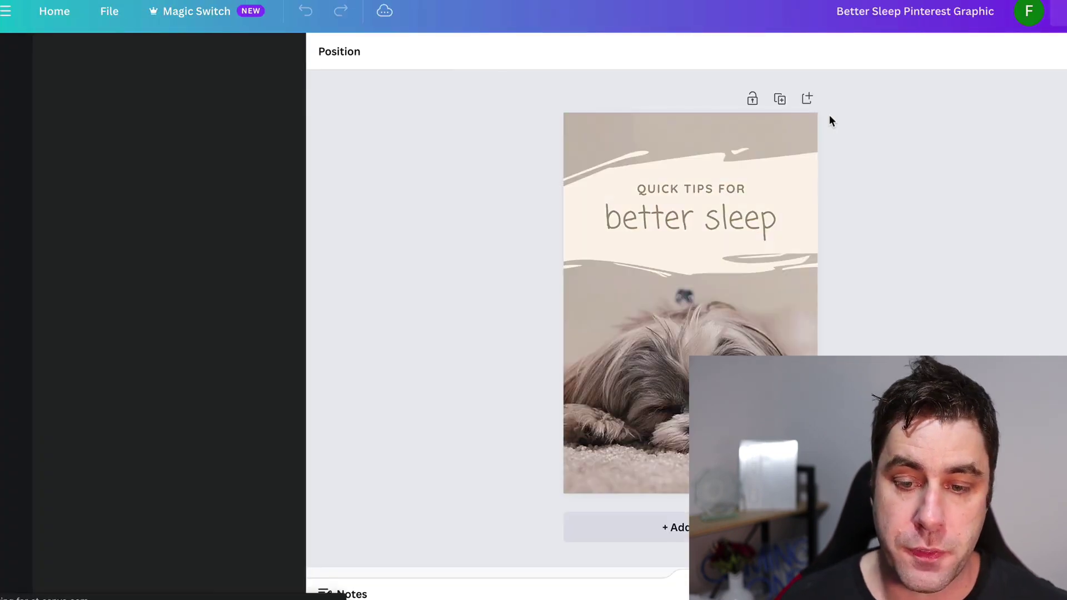
Move the cream brush band to the pin's upper edge and replace "better sleep" with "4 Best Single Dog Treats".
drag(606, 178, 617, 103)
click(668, 221)
double_click(668, 221)
drag(775, 222, 599, 223)
text(4)
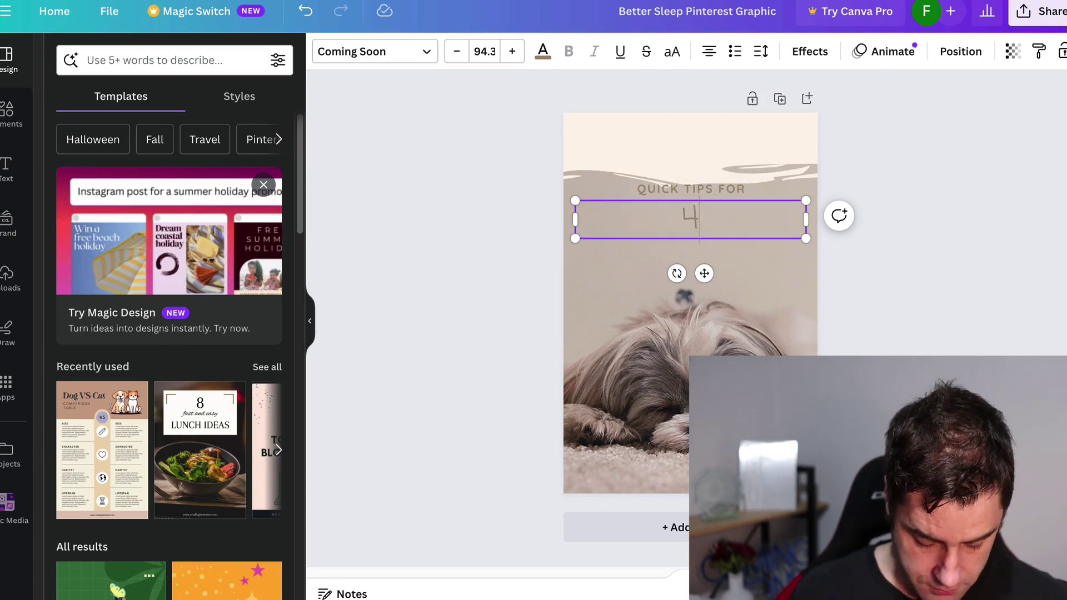
text( Best )
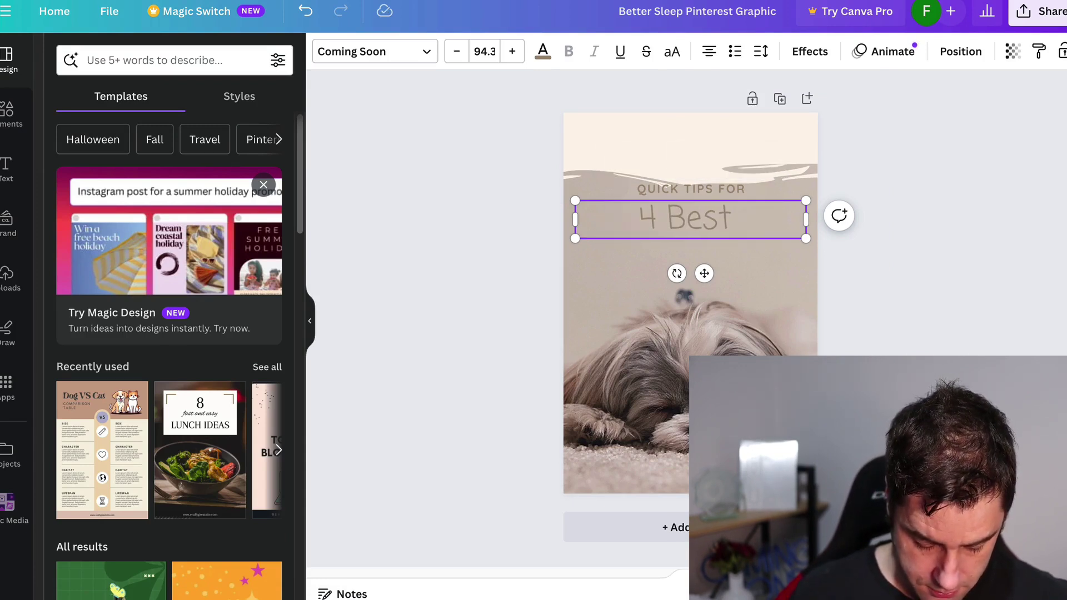
text(Single )
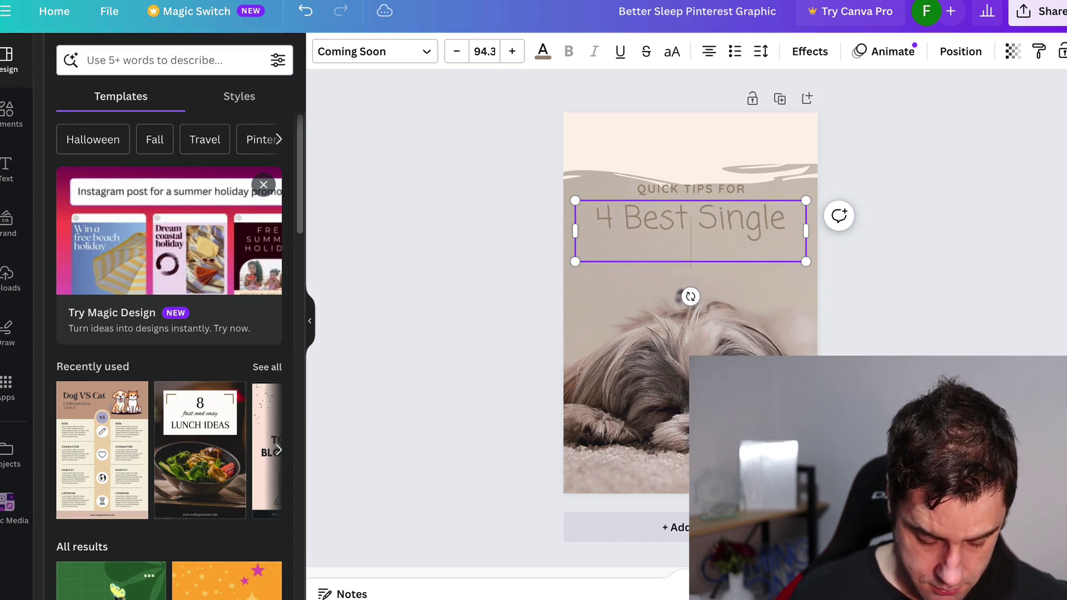
text(Dog Treats)
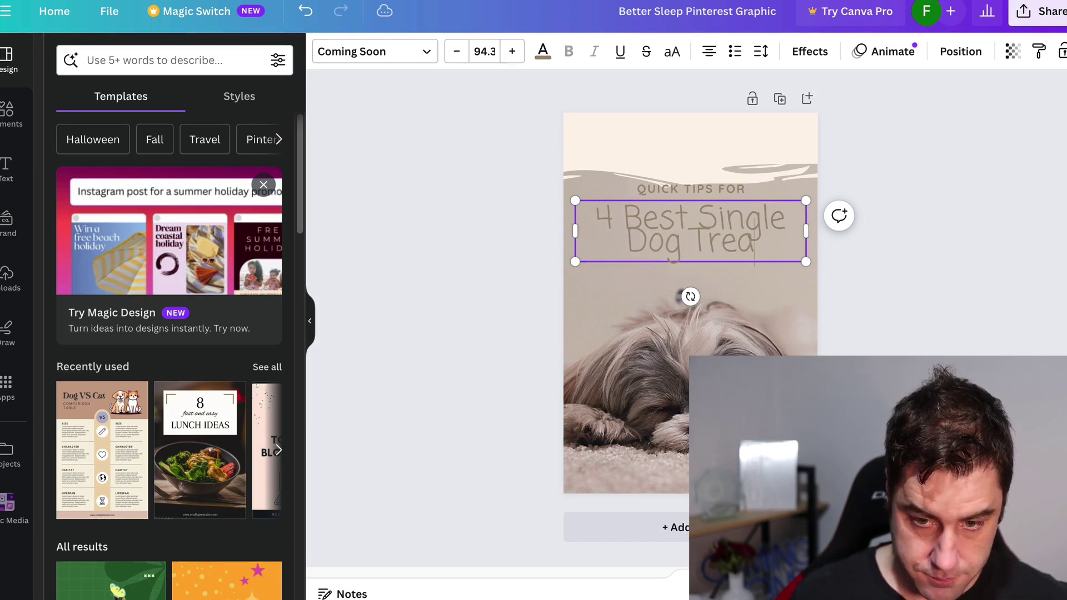
click(443, 186)
Delete the "QUICK TIPS FOR" line and move the headline up onto the cream band.
click(658, 182)
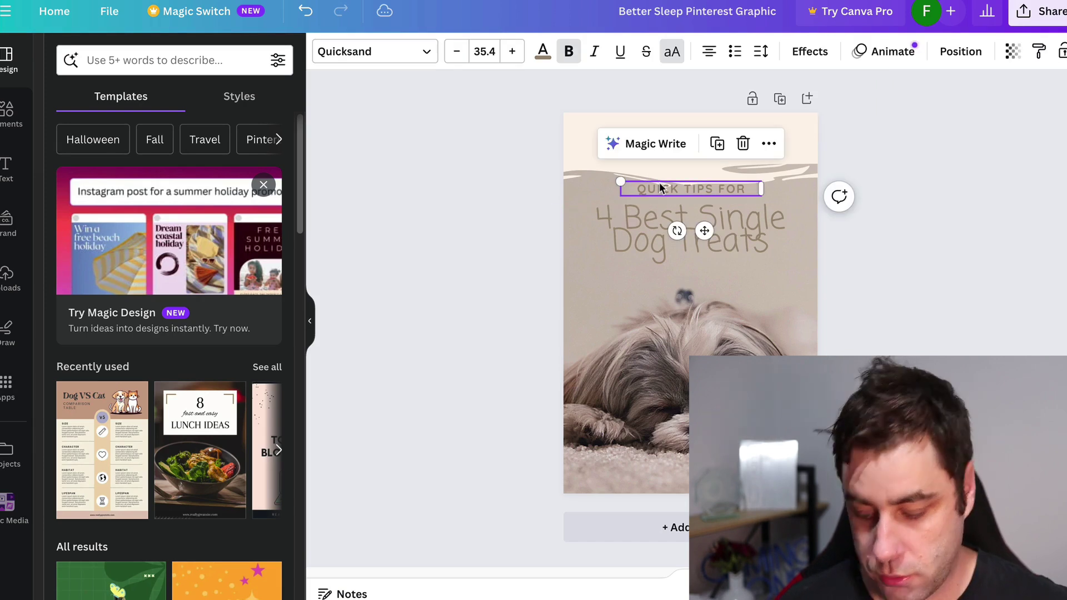
key(Delete)
drag(702, 216, 705, 140)
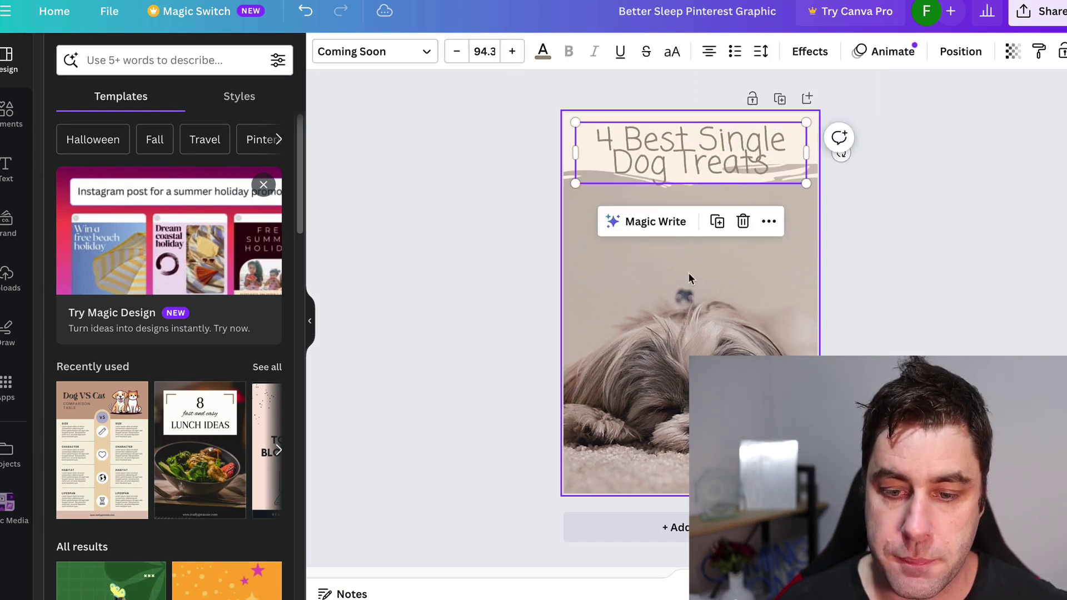
click(878, 249)
Enlarge the background dog photo within its crop frame so the dog sits lower on the pin.
key(Tab)
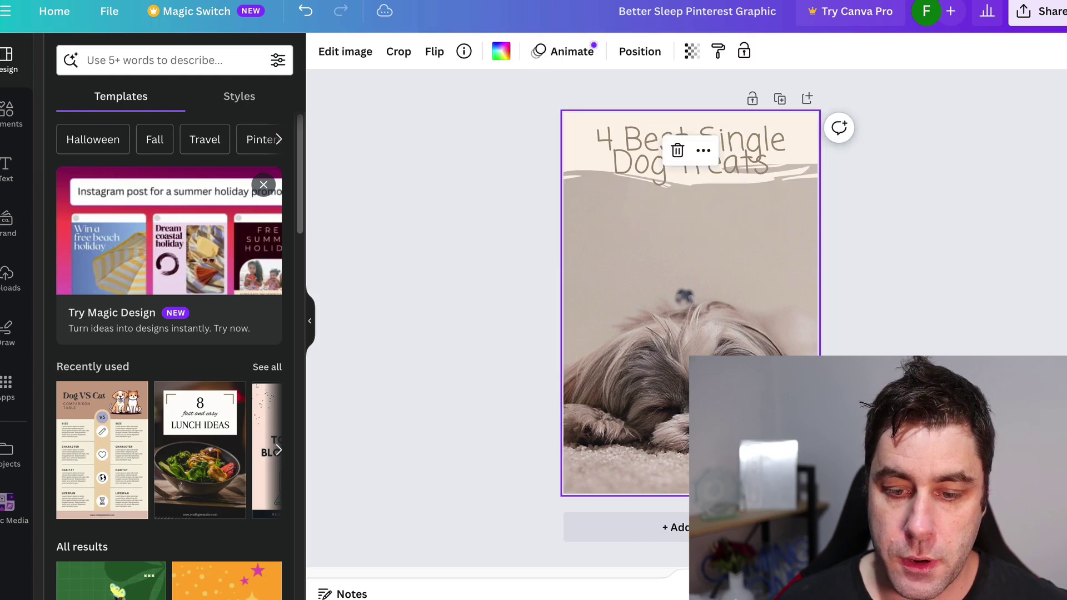
key(Tab)
key(Tab)
key(Return)
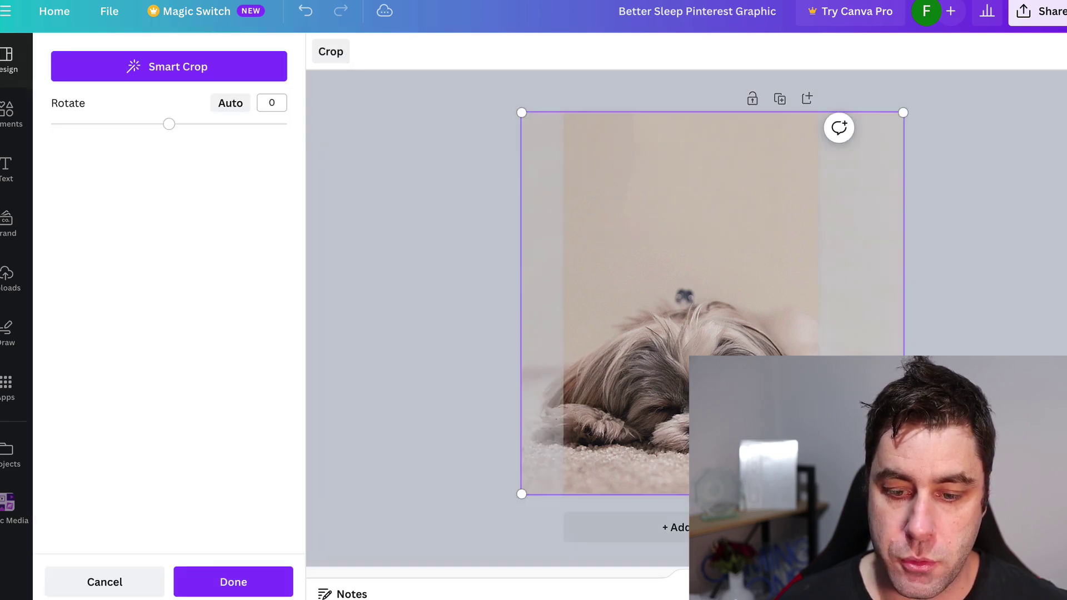
key(Right)
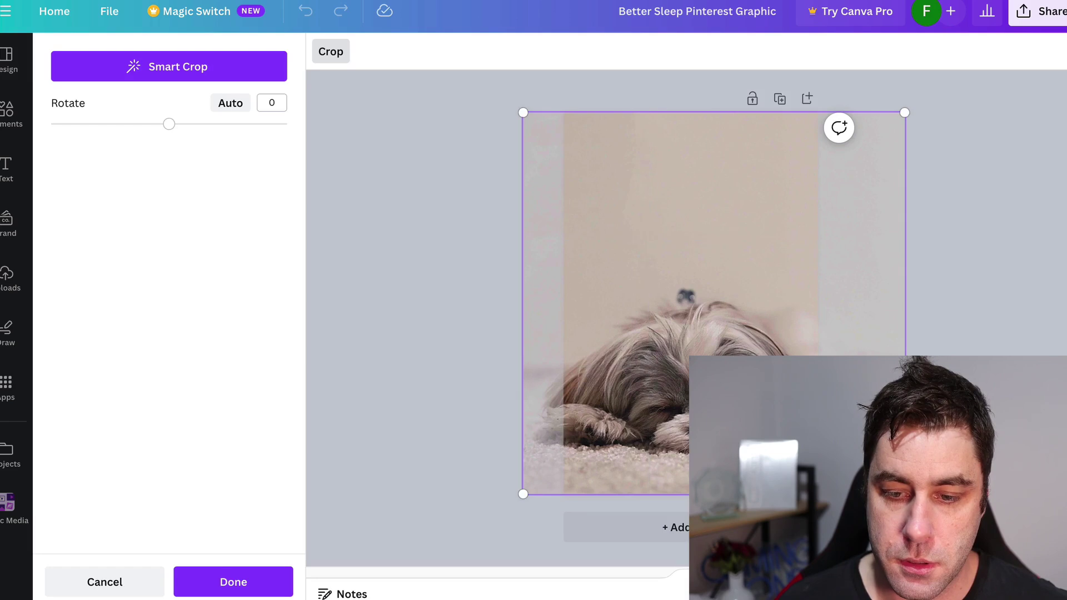
drag(905, 494, 946, 537)
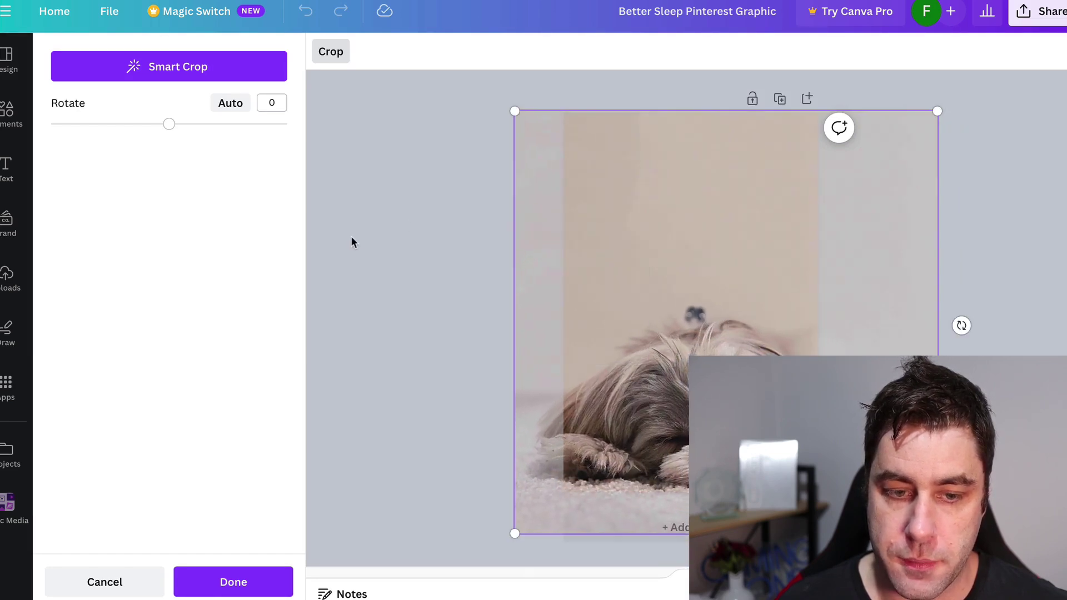
click(482, 107)
click(459, 192)
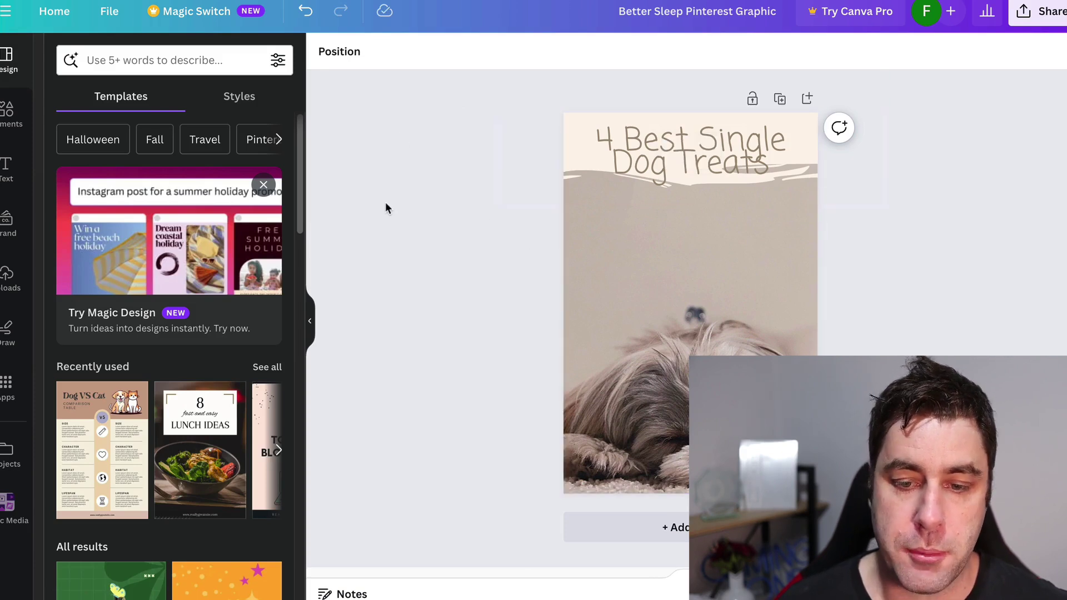
Add two dark squares to the pin and place them side by side below the headline.
click(11, 122)
click(86, 276)
click(68, 299)
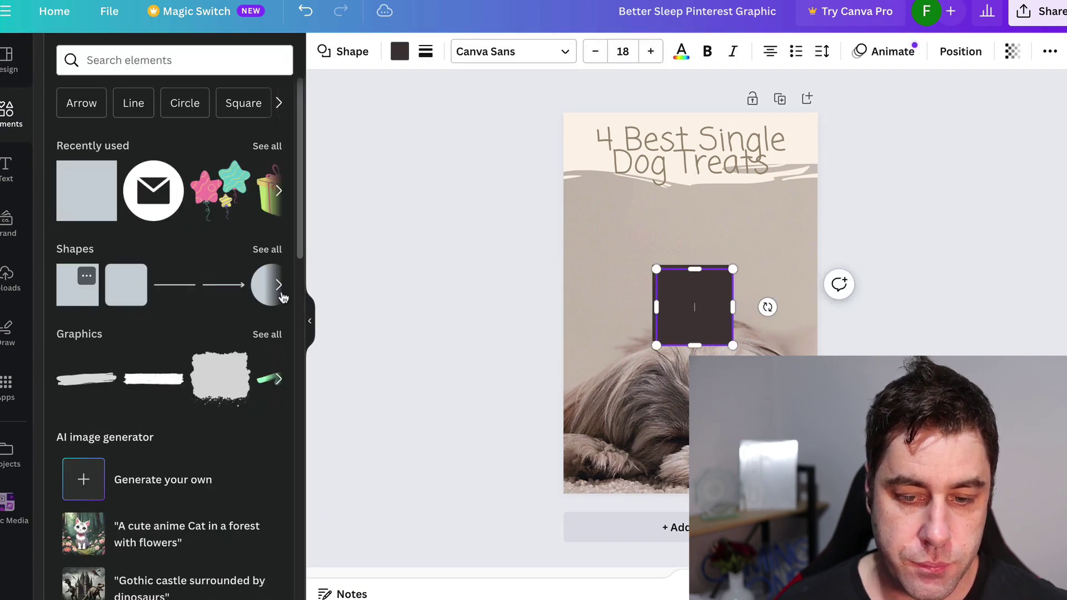
key(ctrl+d)
drag(687, 296, 609, 269)
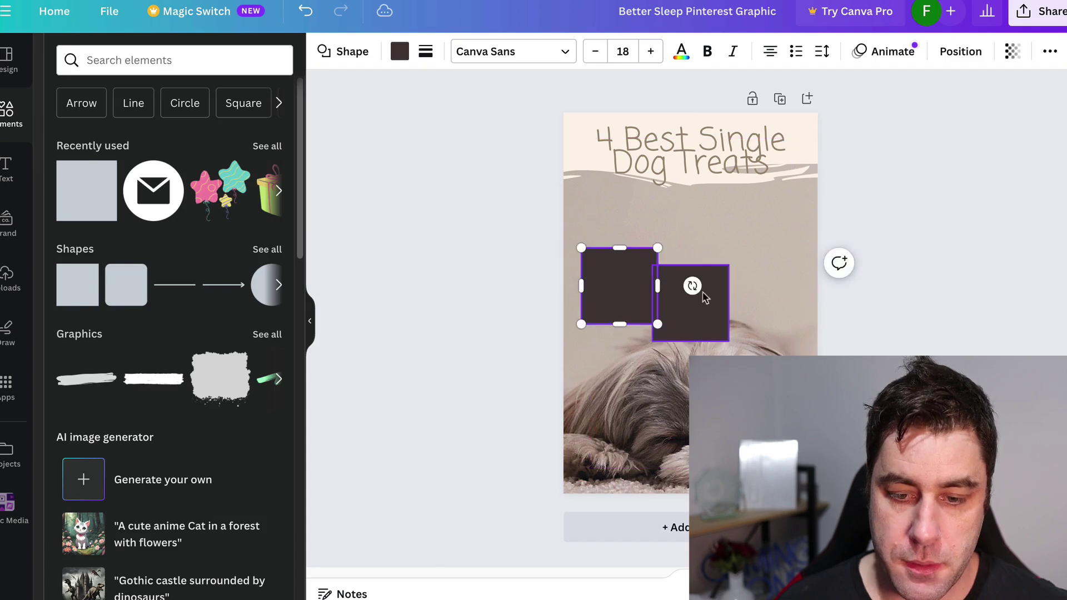
drag(695, 288, 772, 277)
click(627, 300)
drag(626, 300, 625, 290)
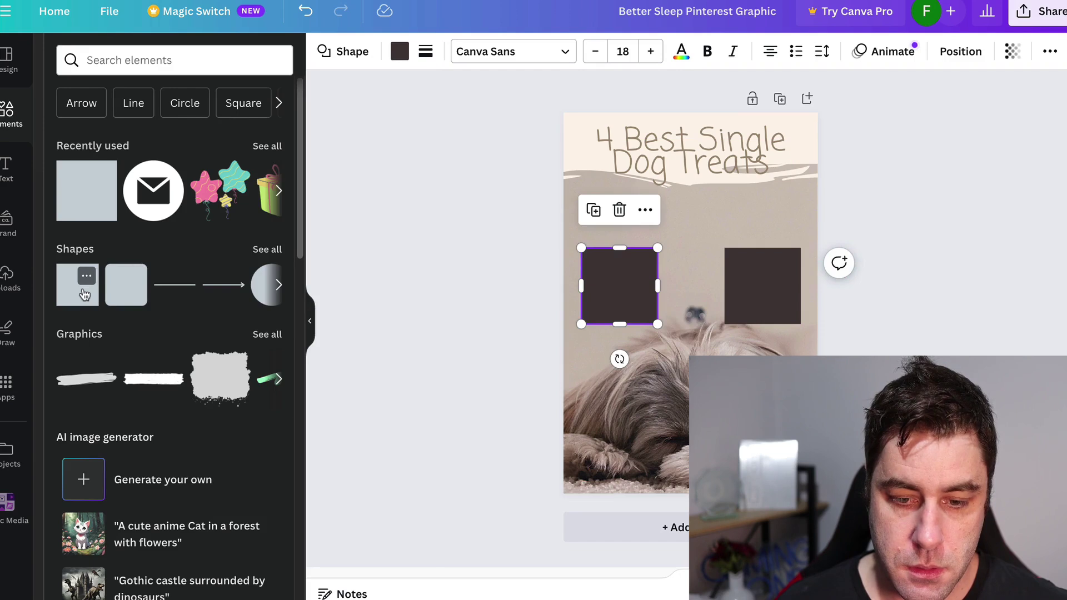
Add two more squares as a lower row, delete the surplus middle square, and even out the grid's placement.
click(84, 295)
double_click(691, 303)
drag(719, 295, 638, 377)
drag(693, 319, 759, 395)
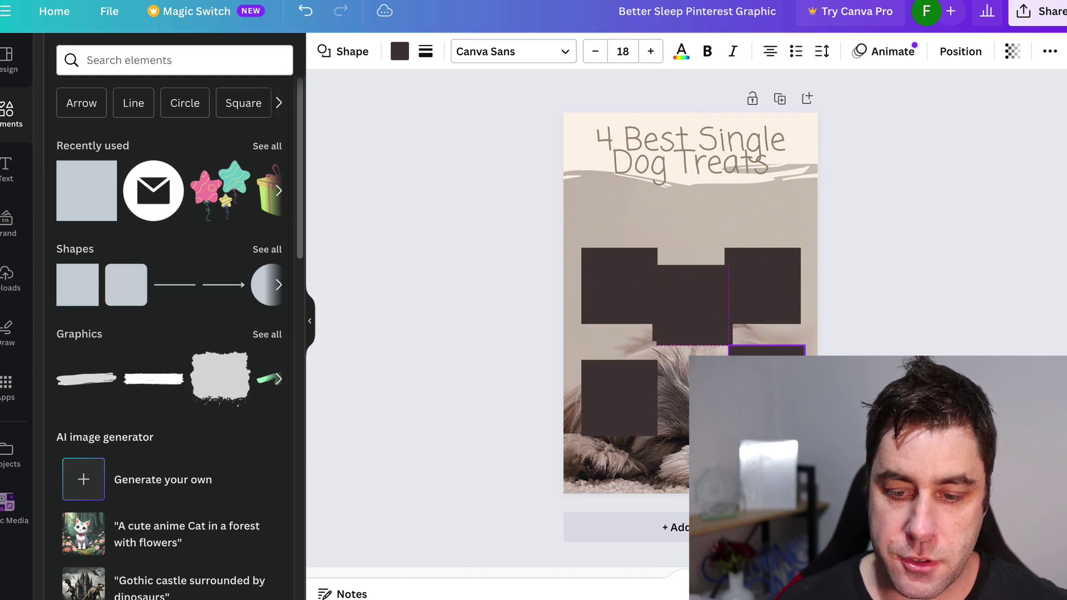
click(708, 319)
click(696, 293)
key(Delete)
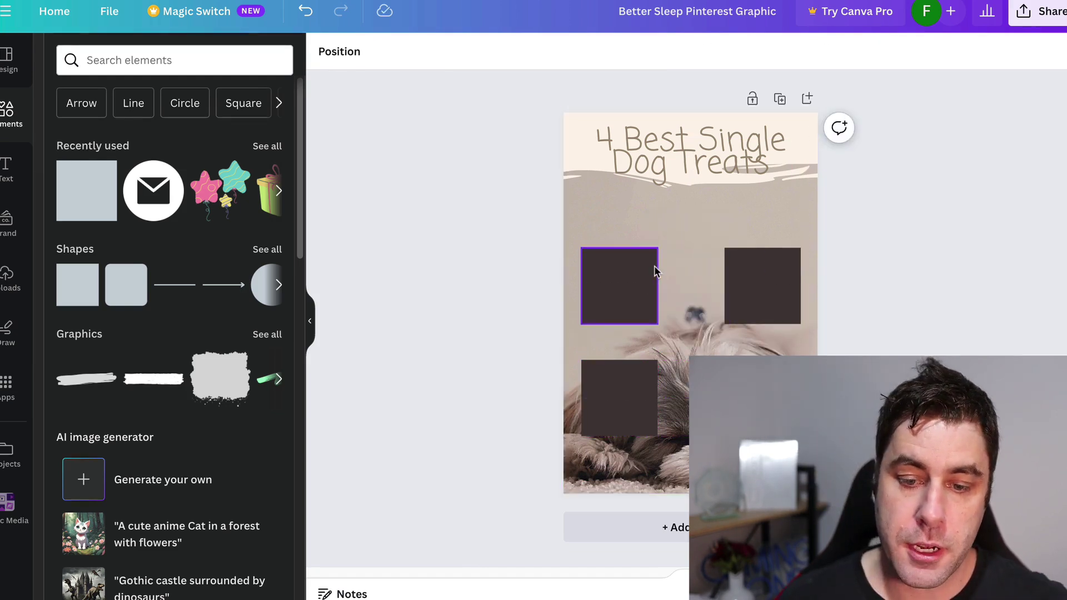
drag(631, 278, 638, 278)
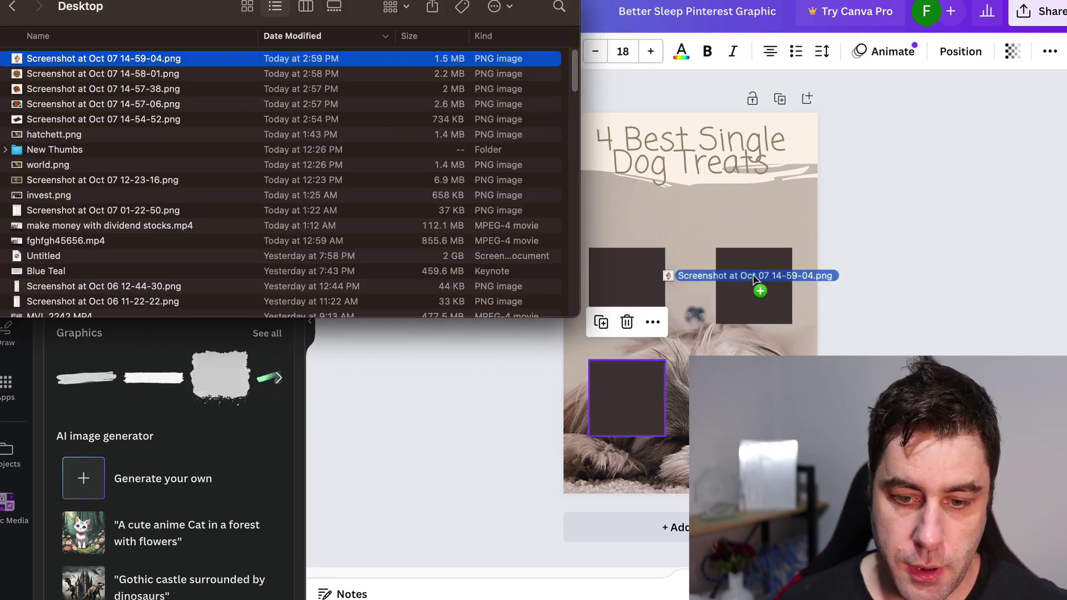
Import Screenshot at Oct 07 14-59-04.png from the Desktop and fit it over the upper-left square of the grid.
drag(757, 290, 618, 271)
drag(695, 354, 664, 322)
click(500, 184)
click(632, 305)
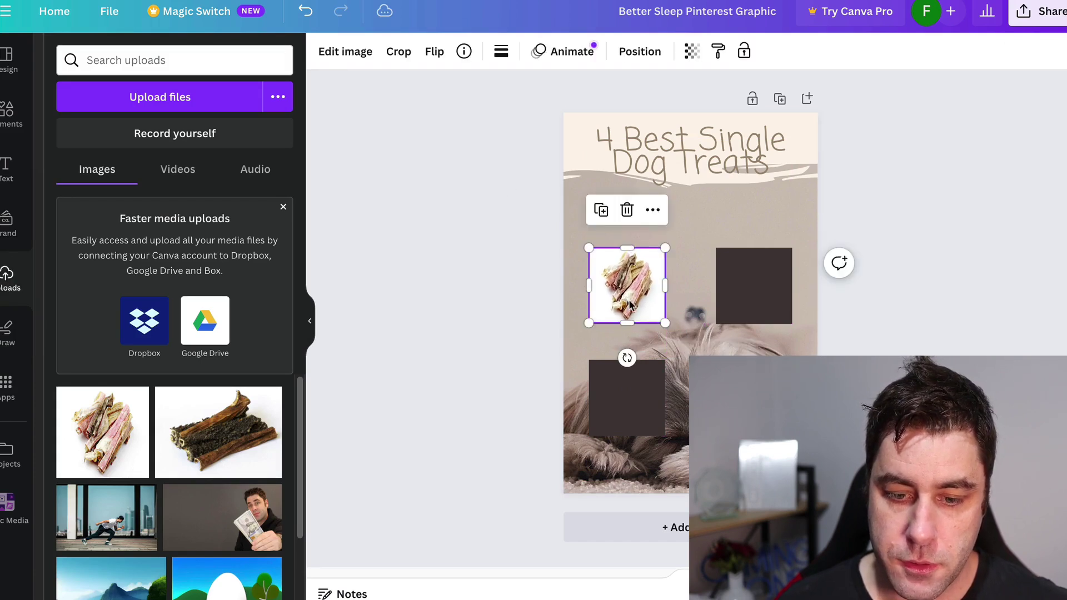
mouse_move(628, 294)
mouse_down()
mouse_move(639, 293)
mouse_move(628, 296)
mouse_up()
click(484, 294)
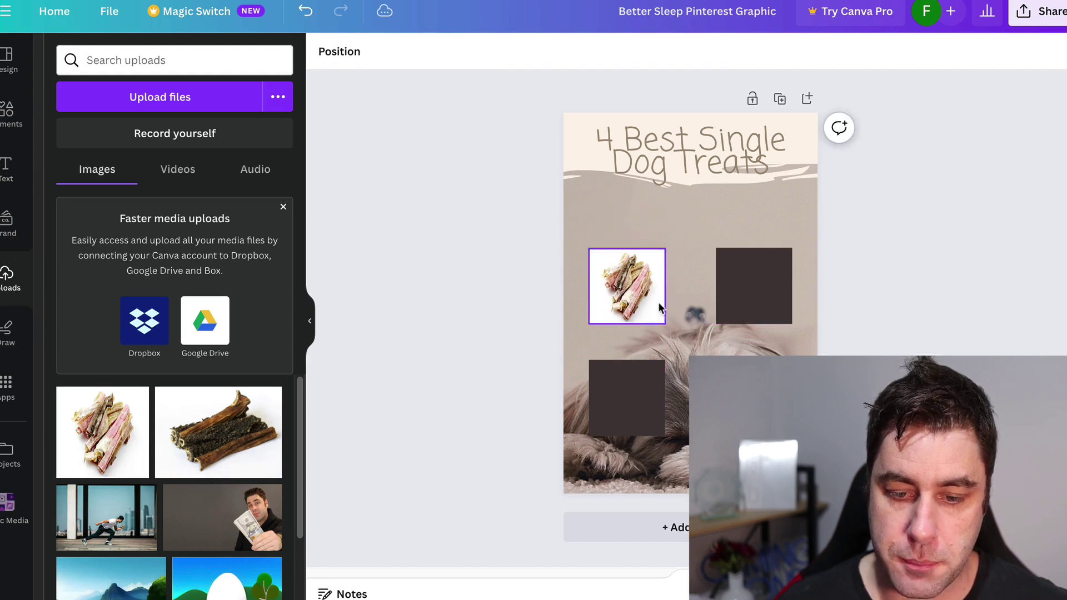
click(625, 260)
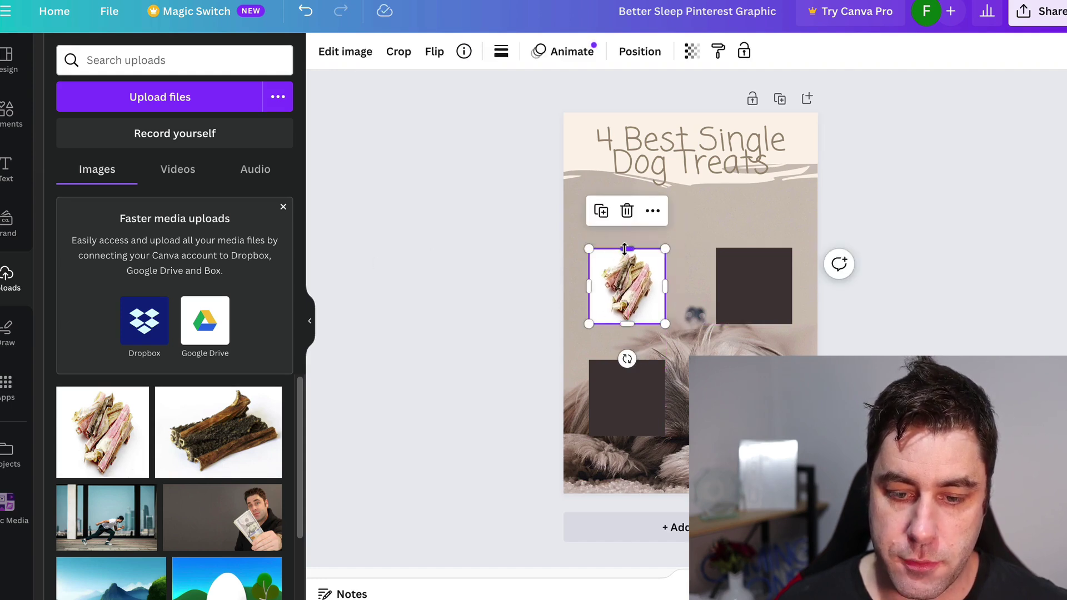
drag(626, 247, 627, 245)
click(484, 257)
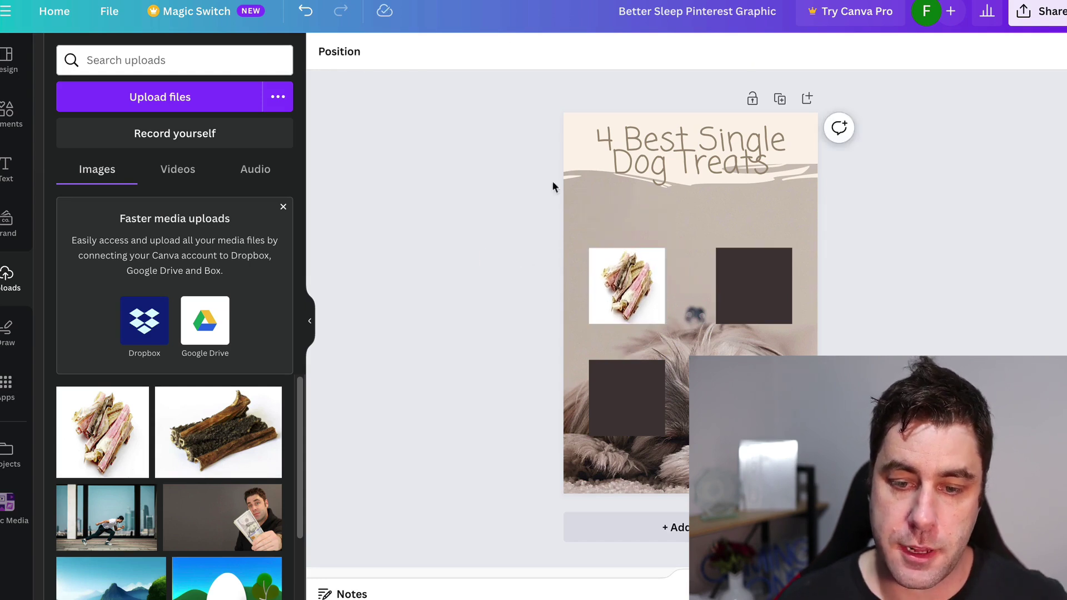
Duplicate the headline, place the copy above the treat picture, and change its text to "Dried Tripe Sticks" from the ChatGPT list.
click(627, 163)
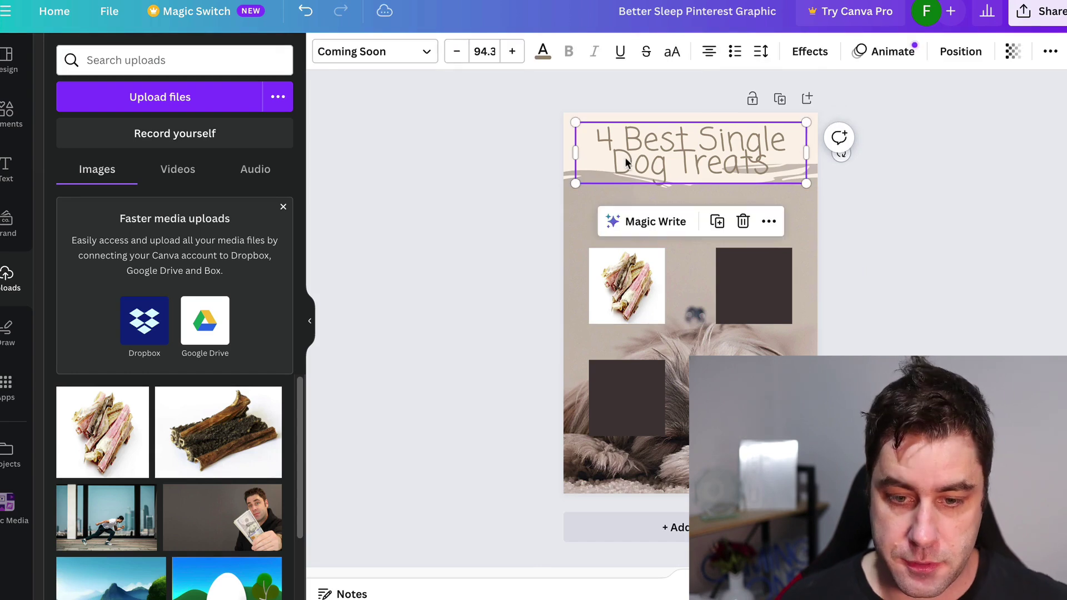
key(ctrl+d)
drag(626, 162, 614, 238)
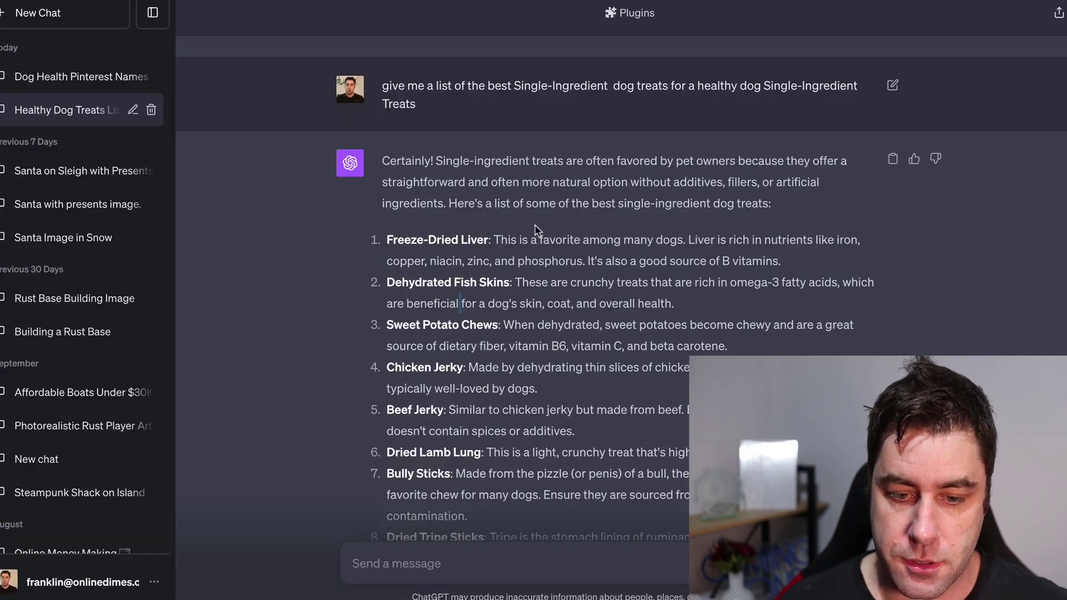
scroll(312, 326, down, 4)
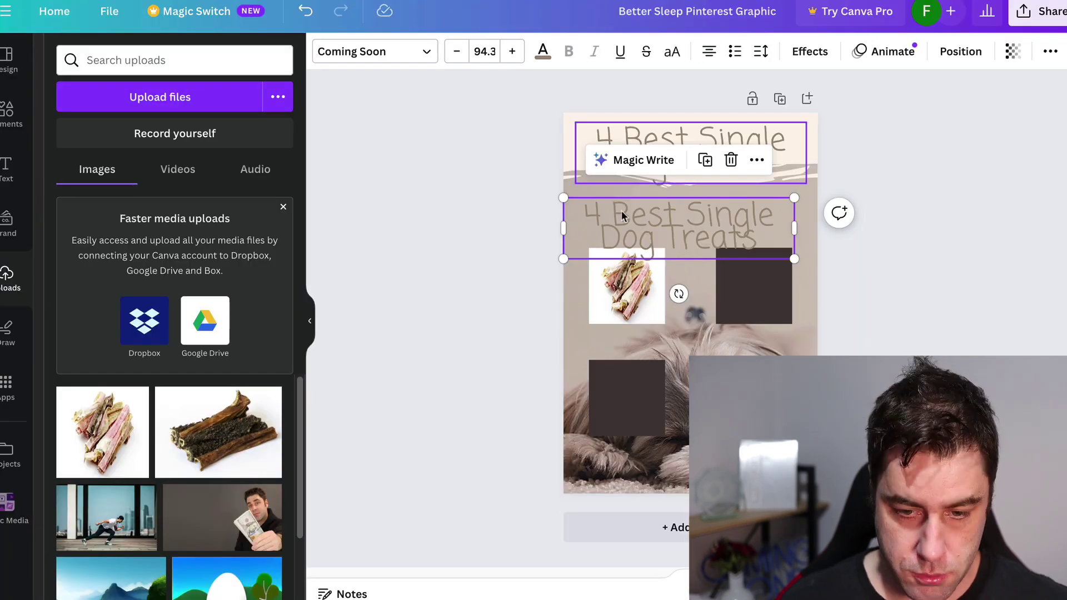
double_click(621, 216)
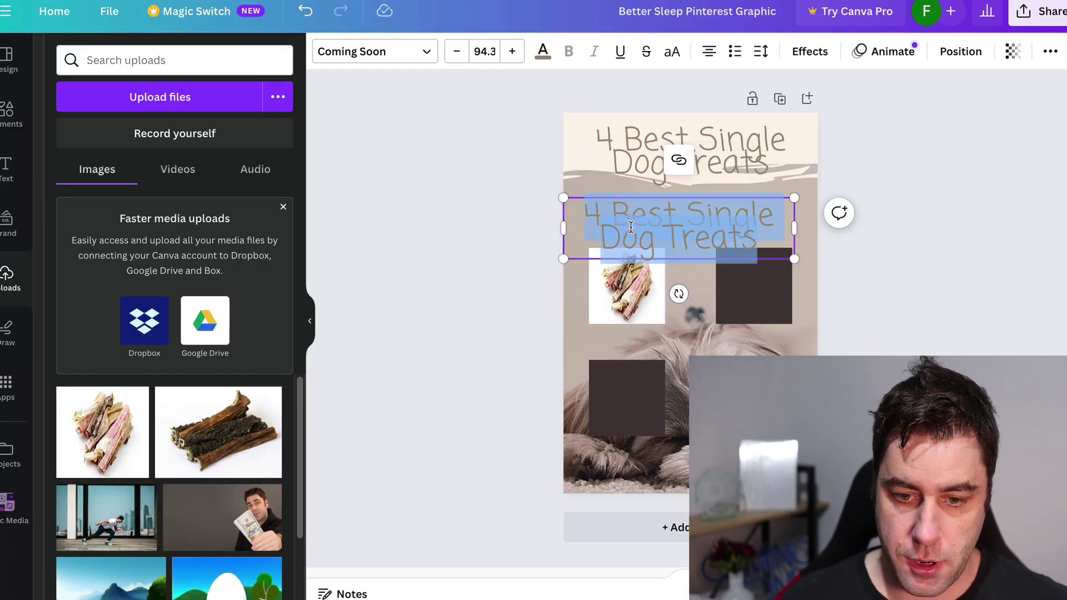
text(Dri)
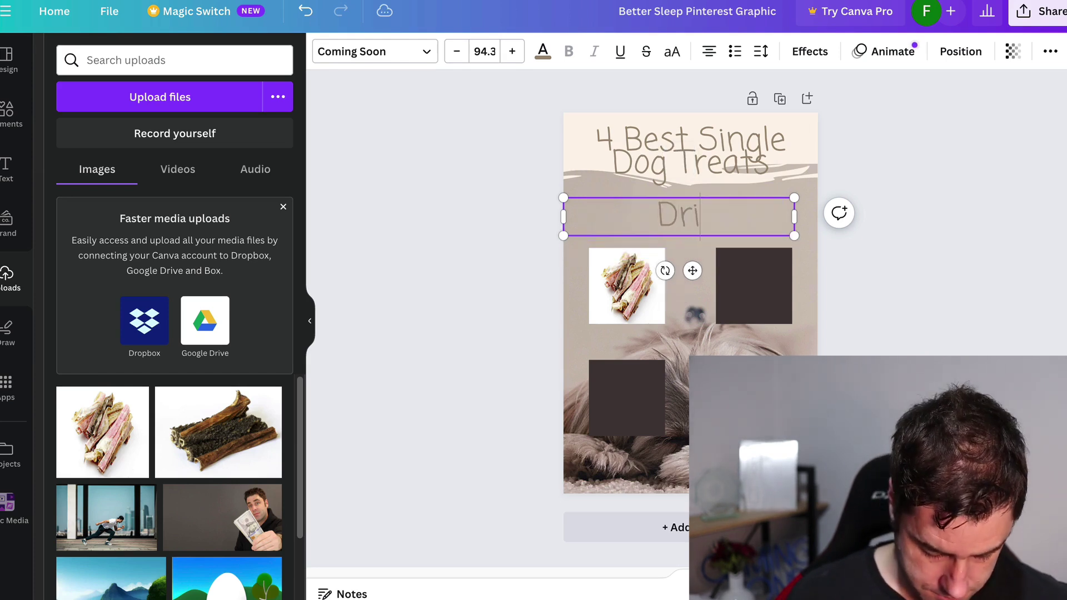
text(ed Tripe S)
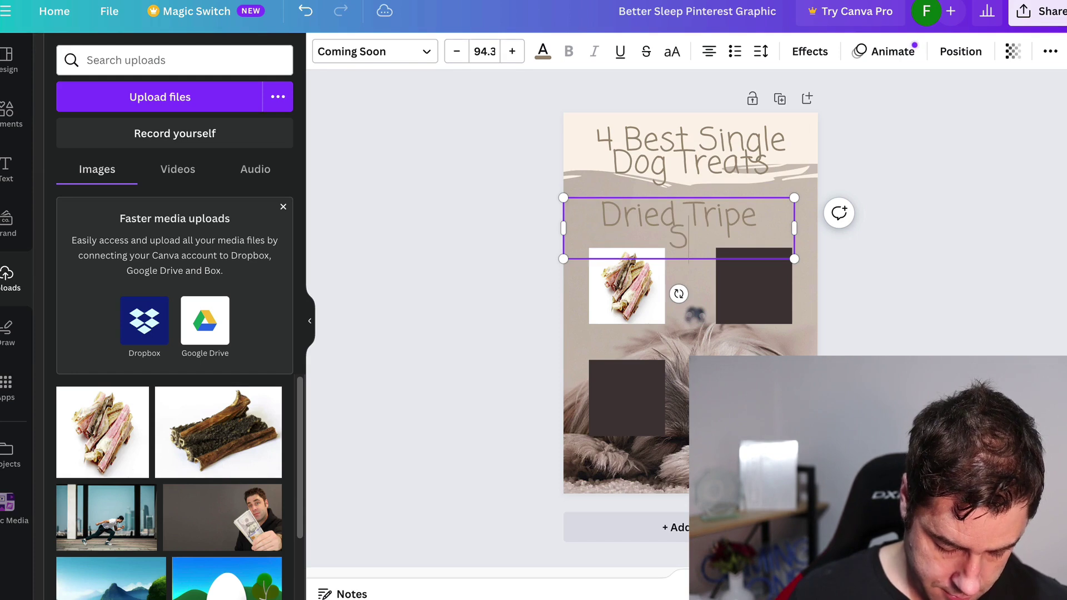
text(ticks)
Reduce the "Dried Tripe Sticks" label's font size to 37.3.
drag(719, 238, 605, 210)
click(457, 52)
click(458, 52)
click(457, 52)
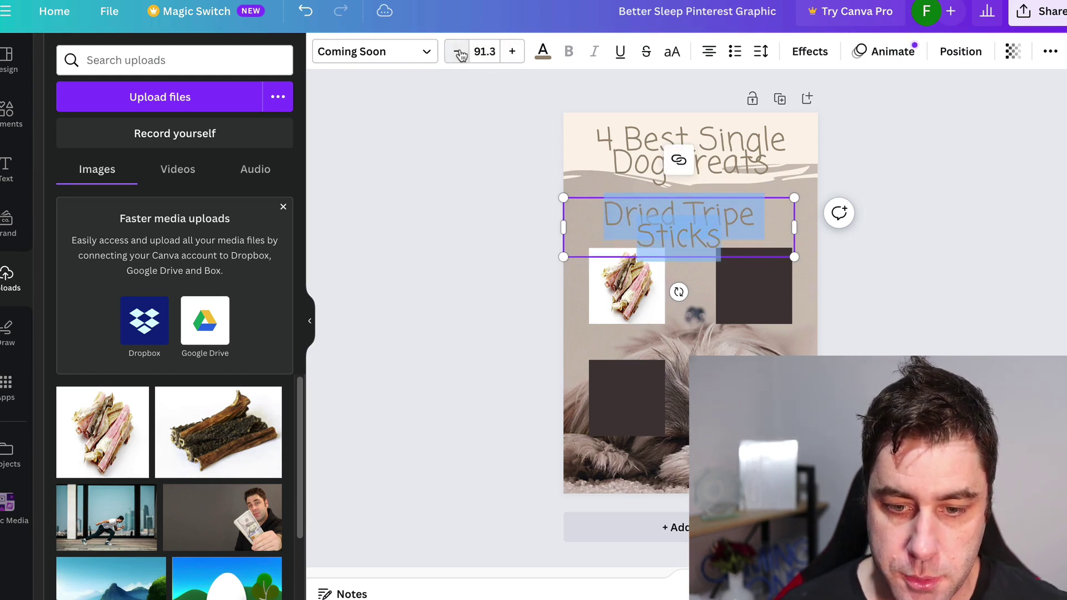
click(458, 52)
click(458, 51)
click(458, 52)
click(458, 52)
click(456, 52)
click(457, 51)
click(456, 52)
click(457, 51)
click(458, 52)
click(458, 51)
click(458, 51)
Move the "Dried Tripe Sticks" label directly above the treat picture and centre it over the image.
click(511, 225)
click(662, 204)
drag(660, 214, 628, 235)
click(424, 205)
click(638, 236)
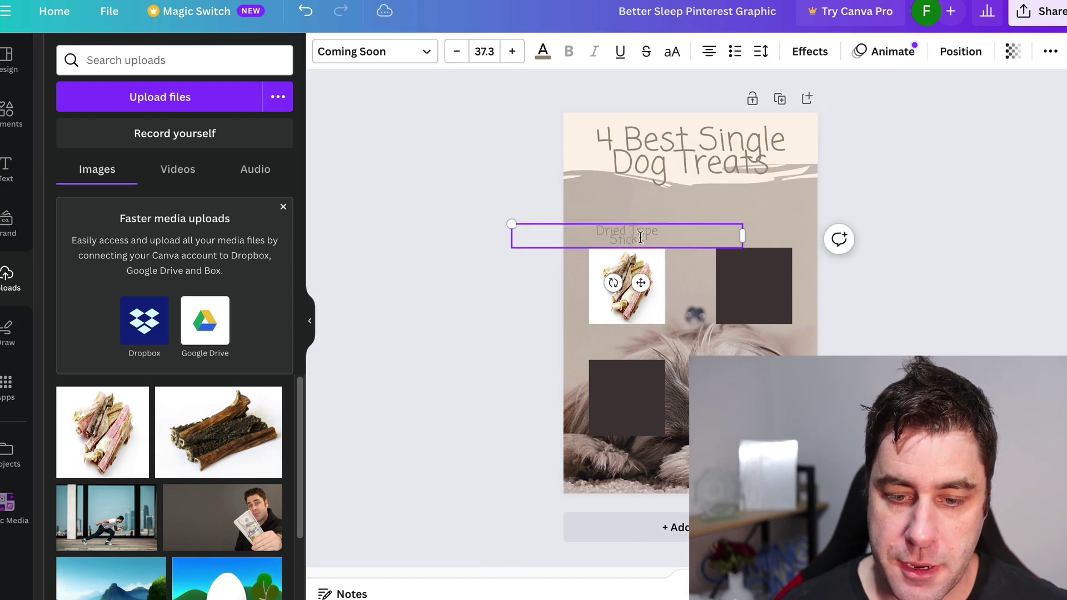
Change the font of the "Dried Tripe Sticks" label to Roboto.
click(421, 53)
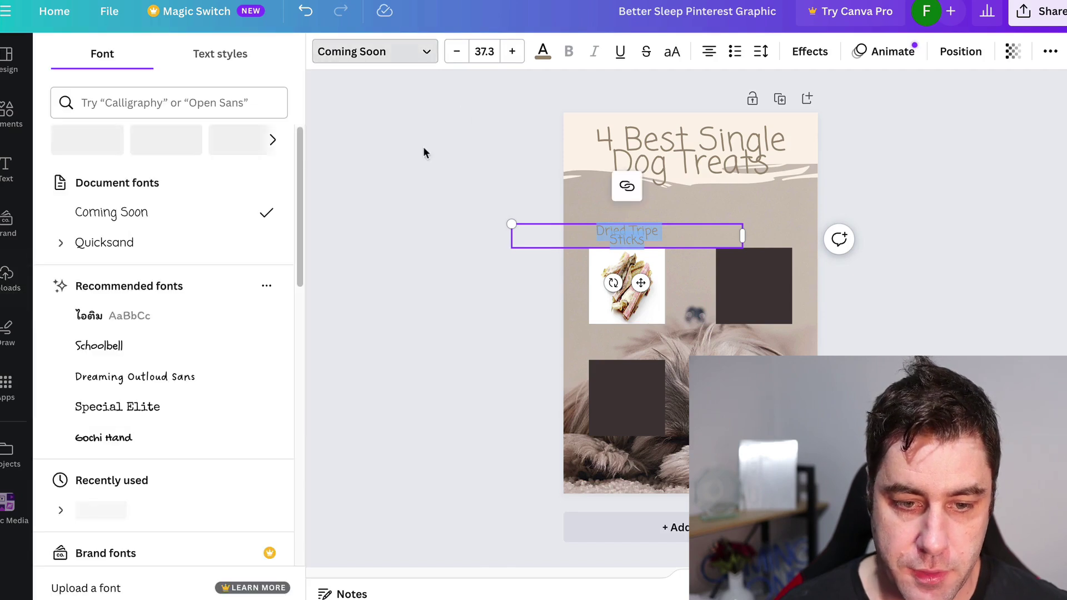
scroll(180, 351, down, 3)
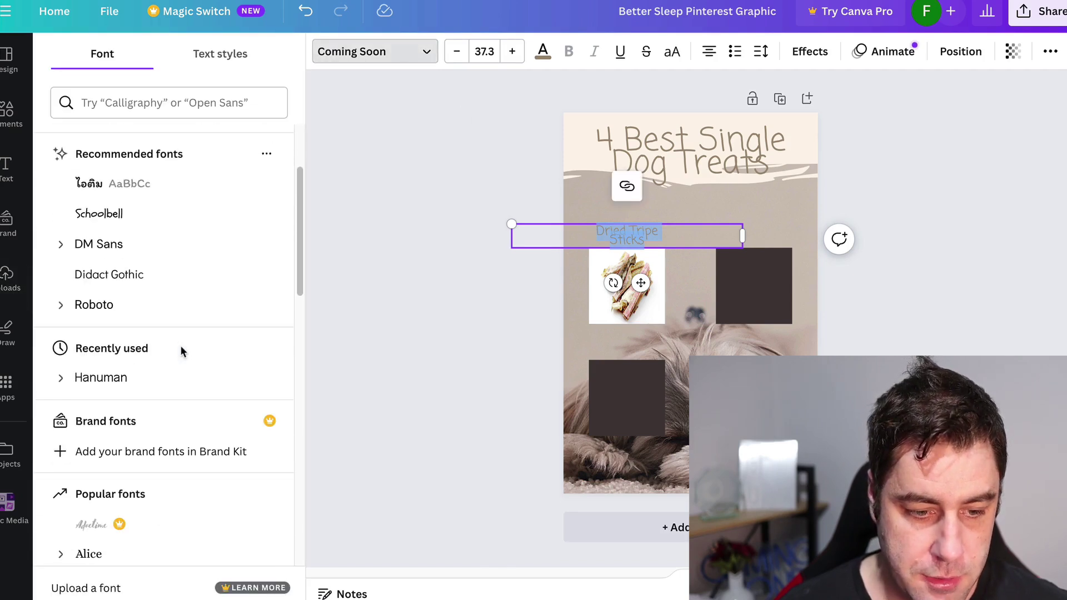
click(138, 309)
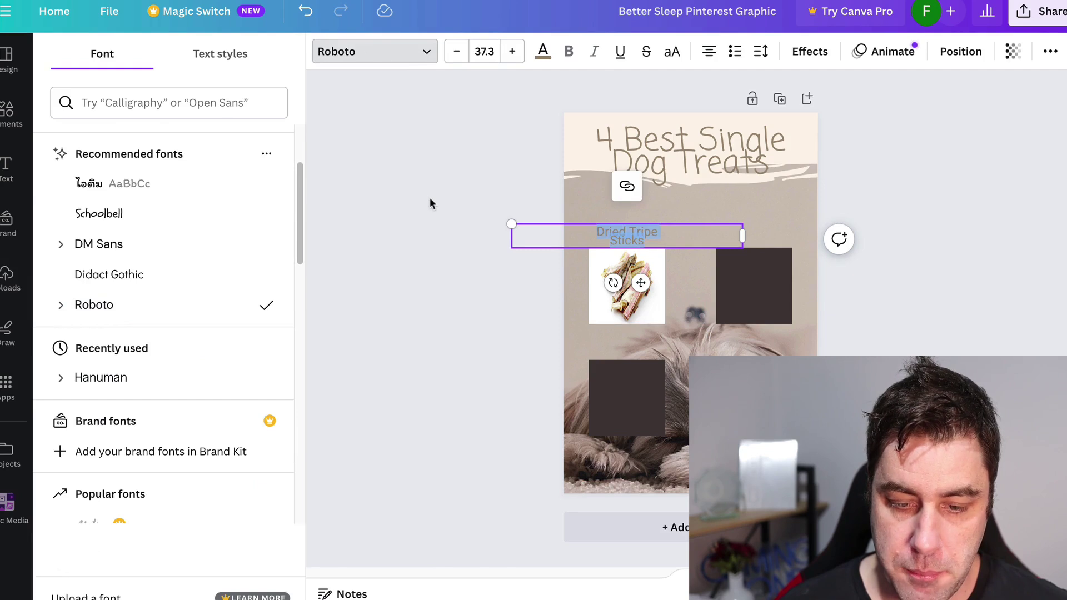
click(526, 178)
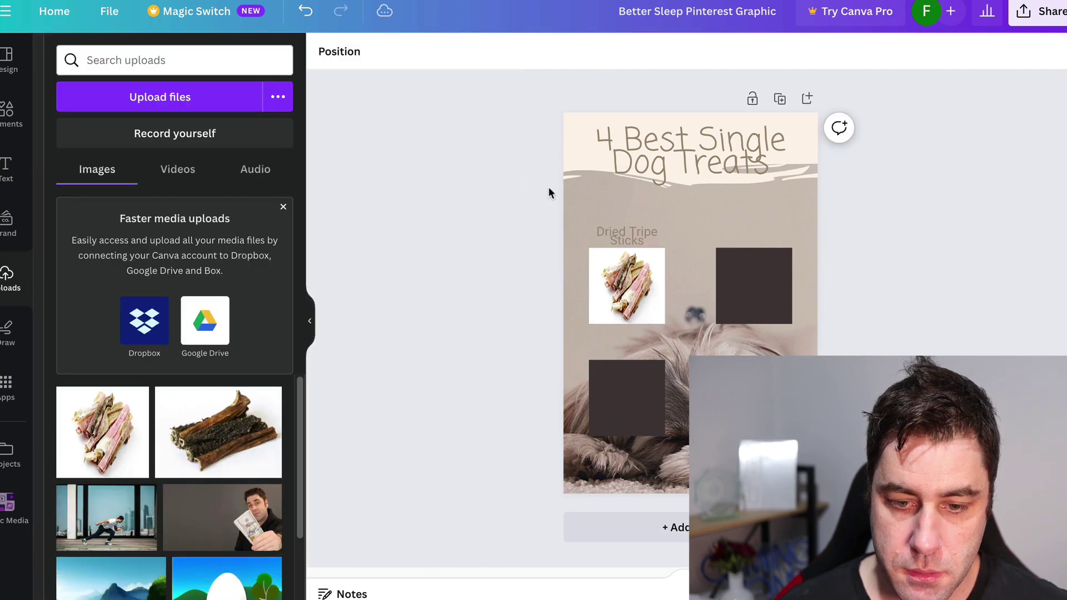
Put the "Dried Tripe Sticks" text on a single line and centre the label above the treat picture.
click(620, 234)
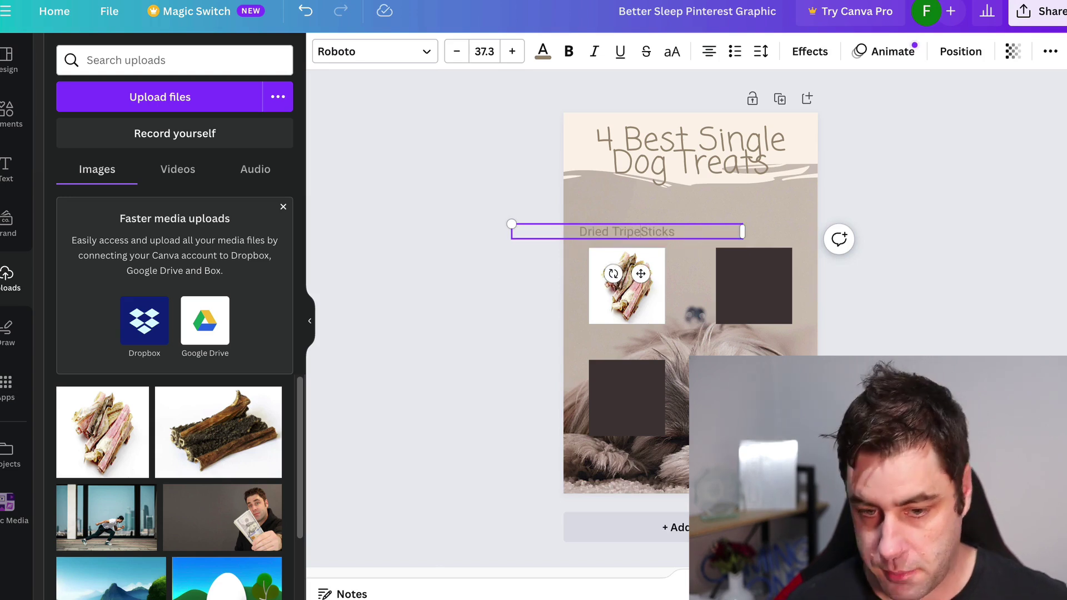
click(519, 195)
click(611, 234)
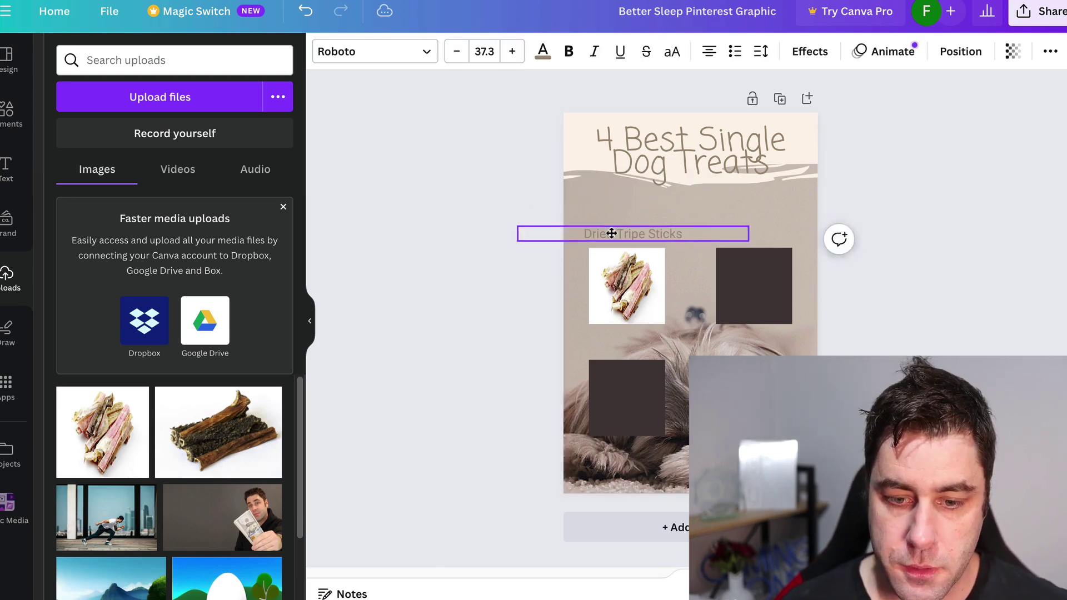
click(486, 187)
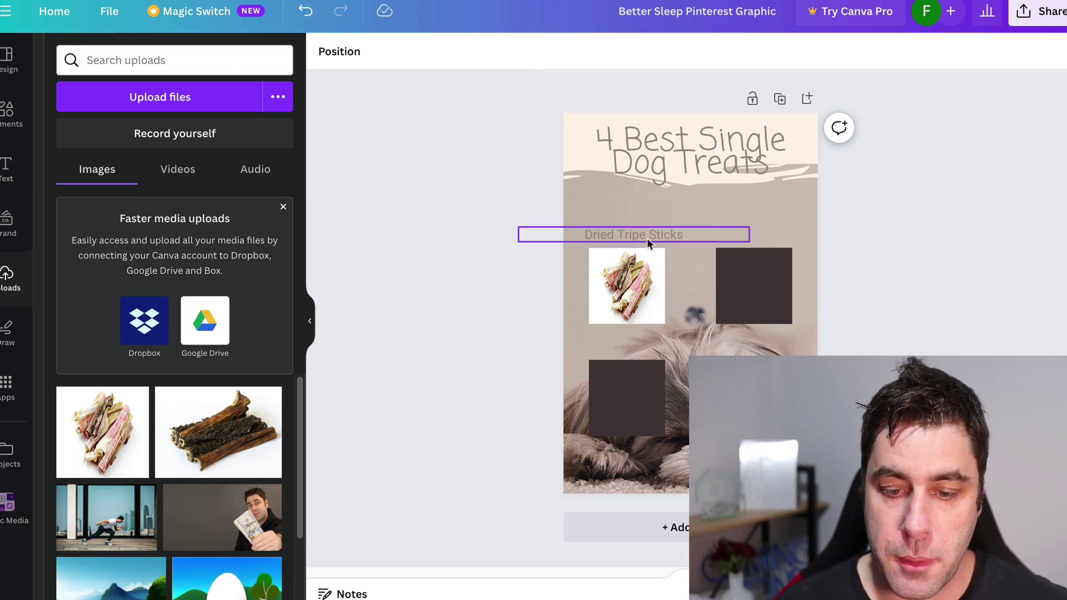
drag(647, 238, 640, 238)
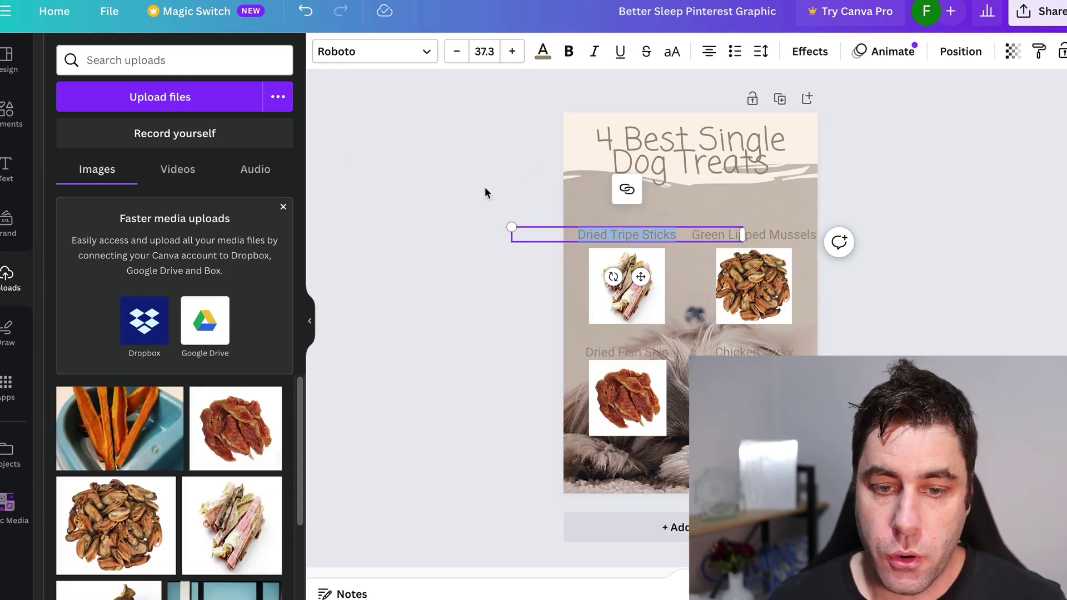
Set the text colour of the "Dried Tripe Sticks" label to black.
click(543, 54)
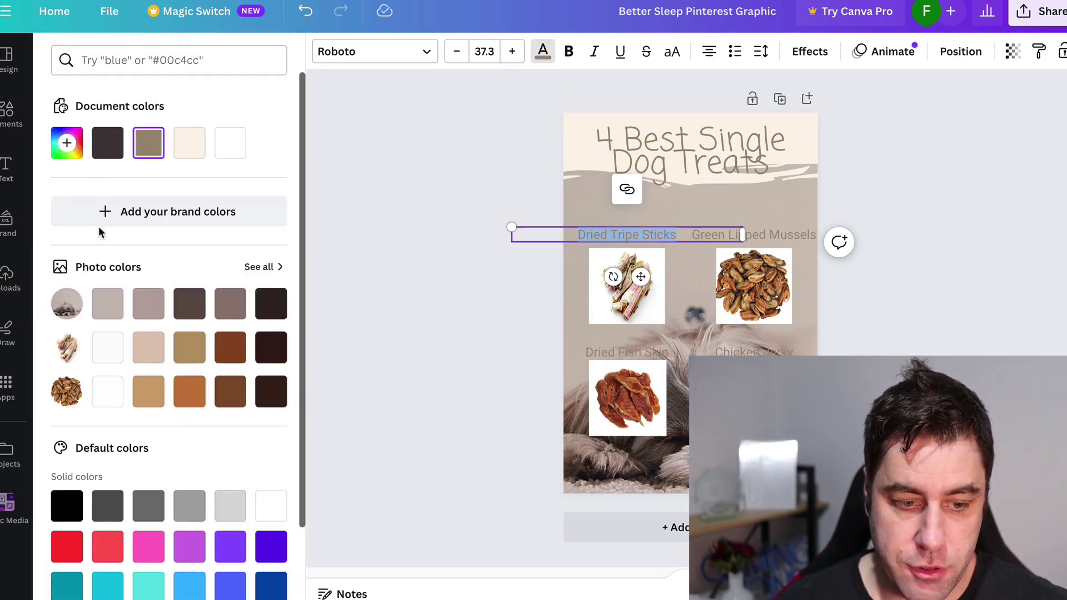
click(64, 510)
click(598, 224)
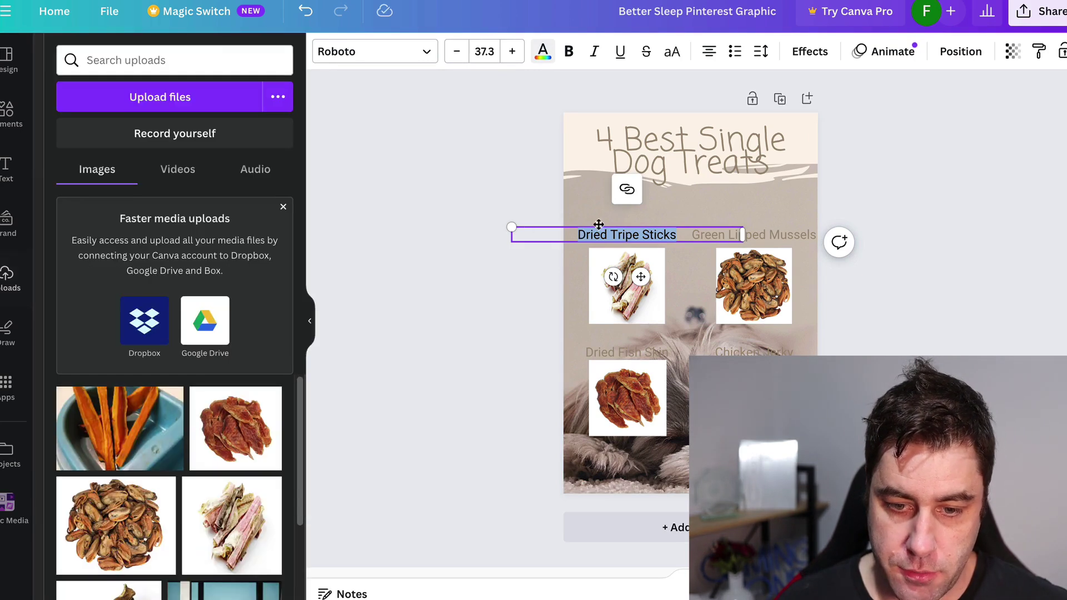
Set the text colour of the "Dried Fish Skin" and "Chicken Jerky" labels to black.
click(778, 233)
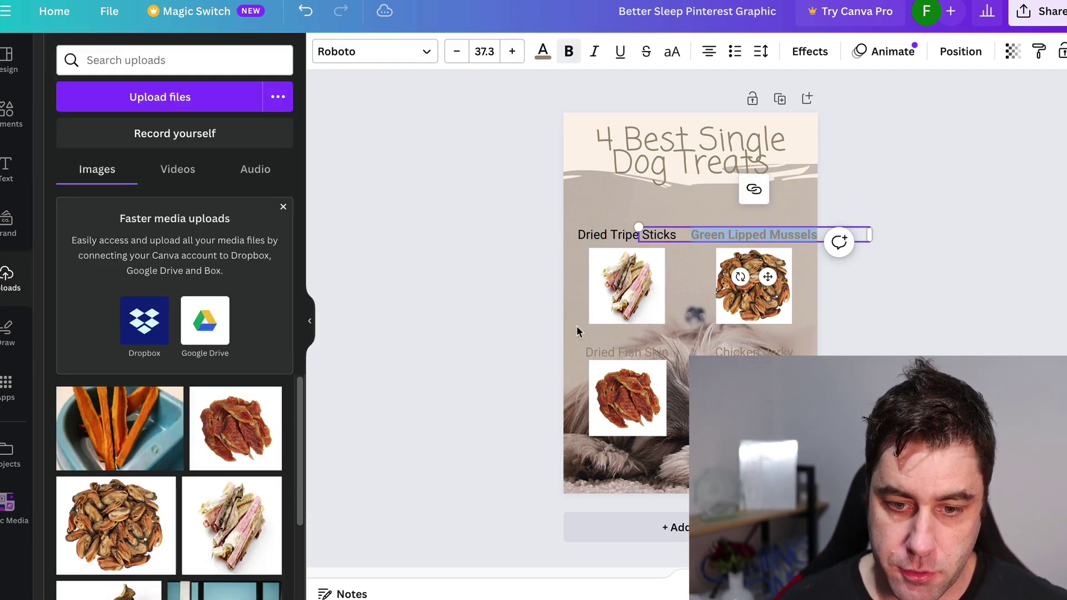
click(635, 353)
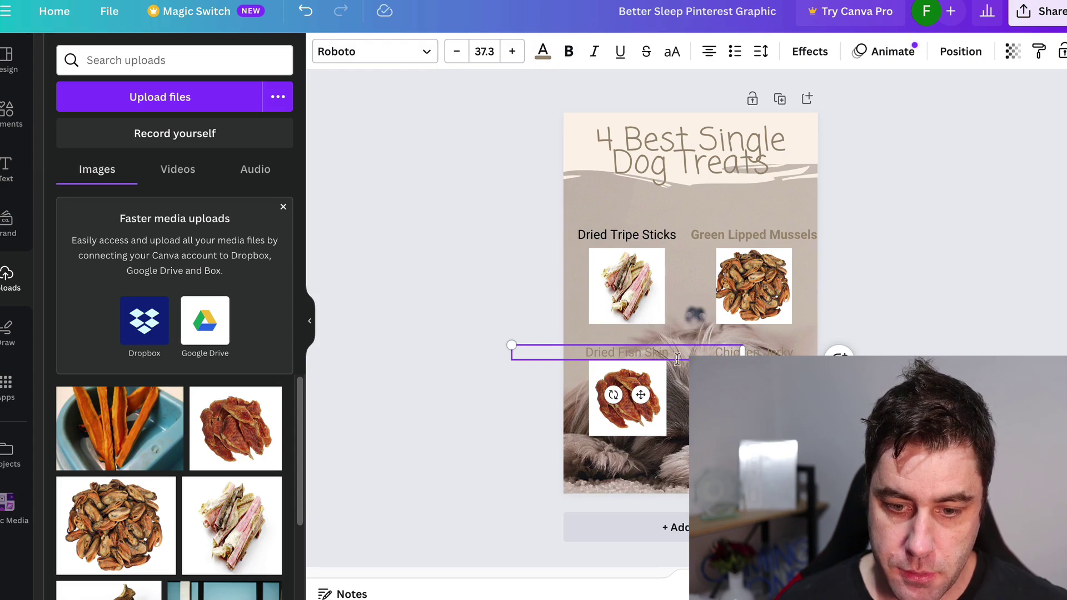
click(547, 61)
click(107, 143)
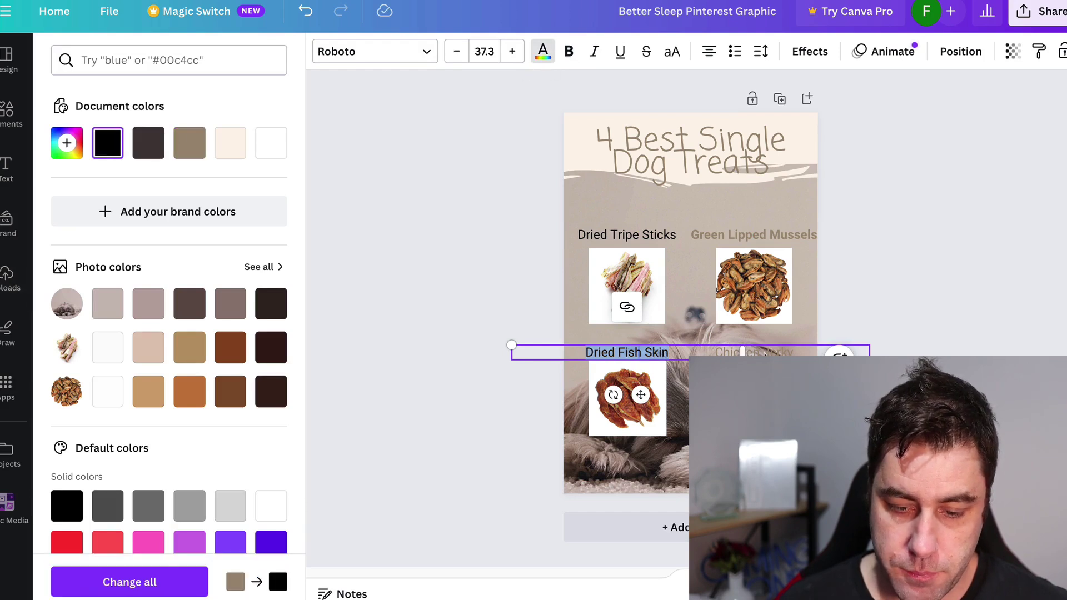
click(774, 351)
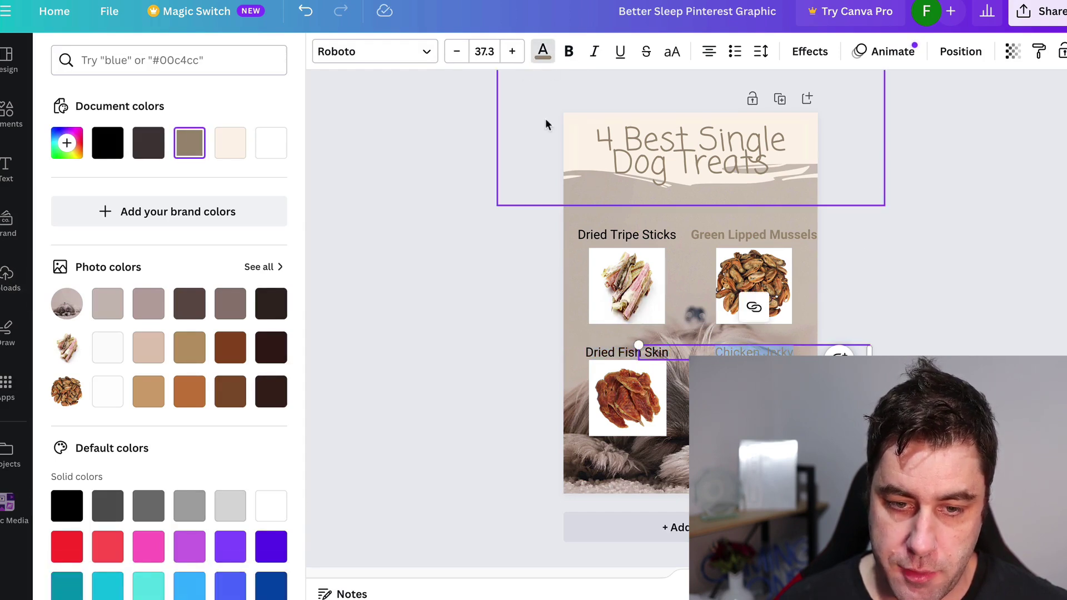
click(543, 53)
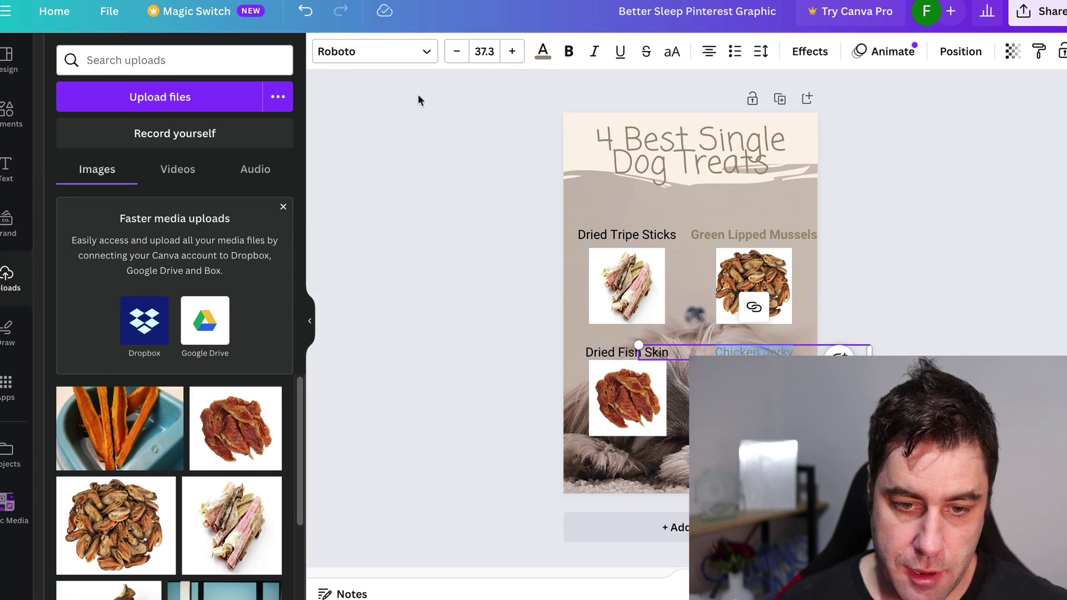
click(543, 55)
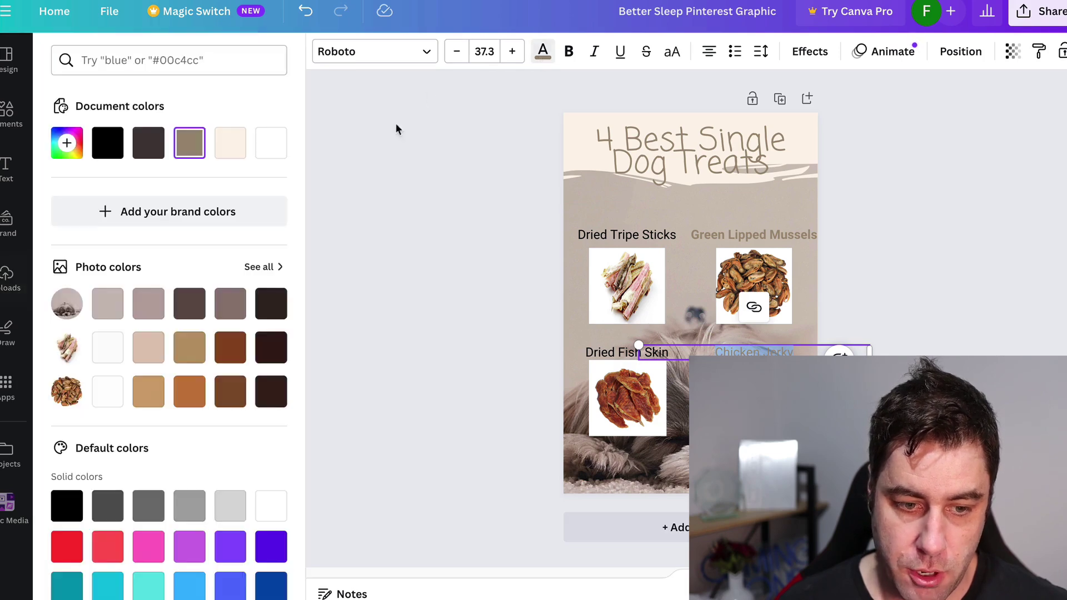
click(67, 505)
Remove the bold formatting from the "Green Lipped Mussels" label and set its text colour to black.
click(753, 235)
click(753, 236)
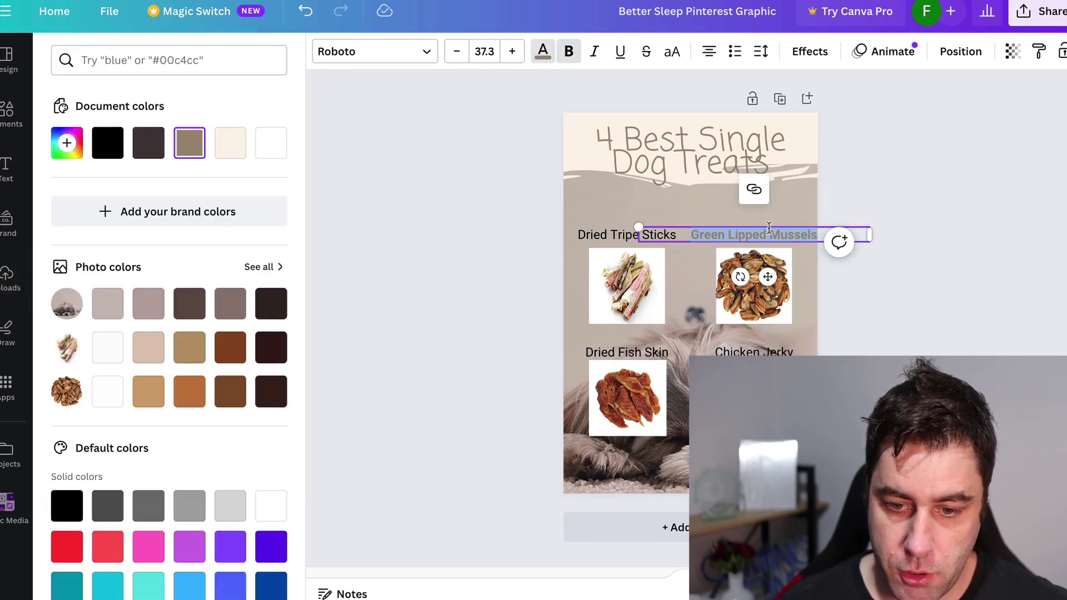
click(543, 52)
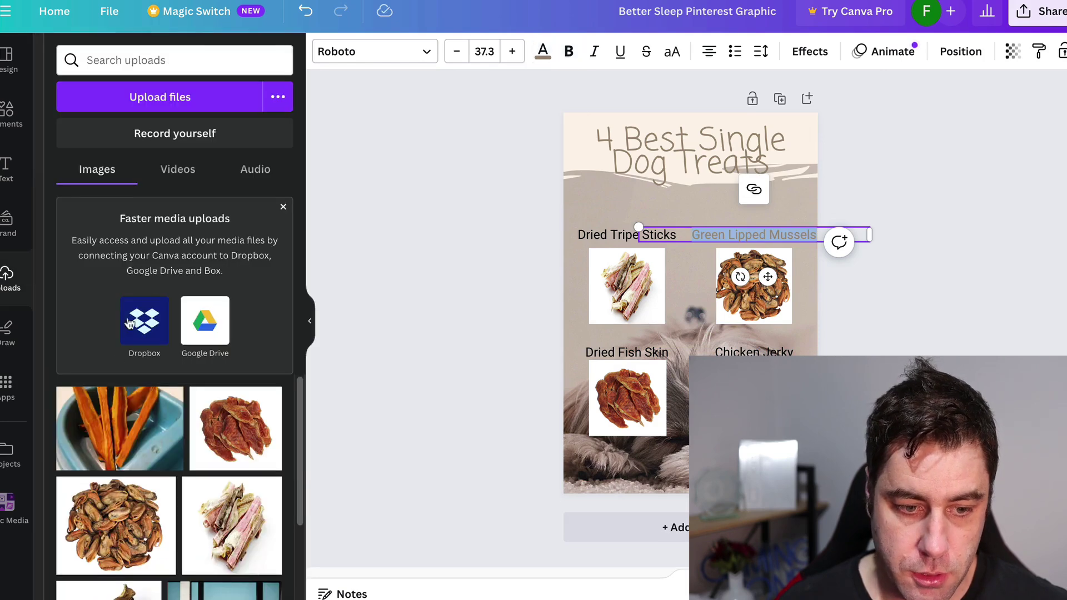
click(543, 50)
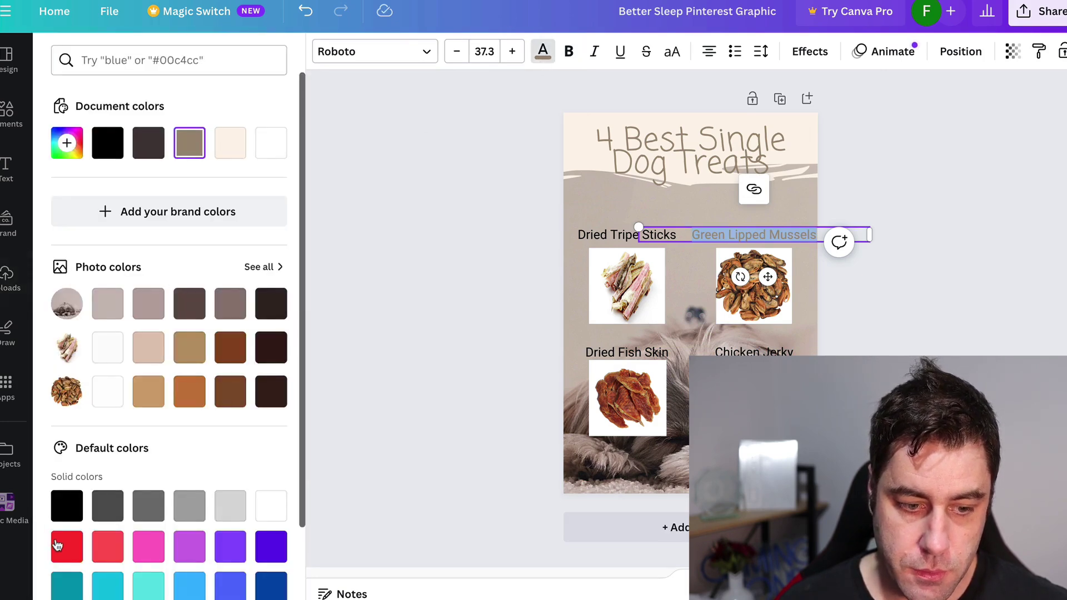
click(66, 505)
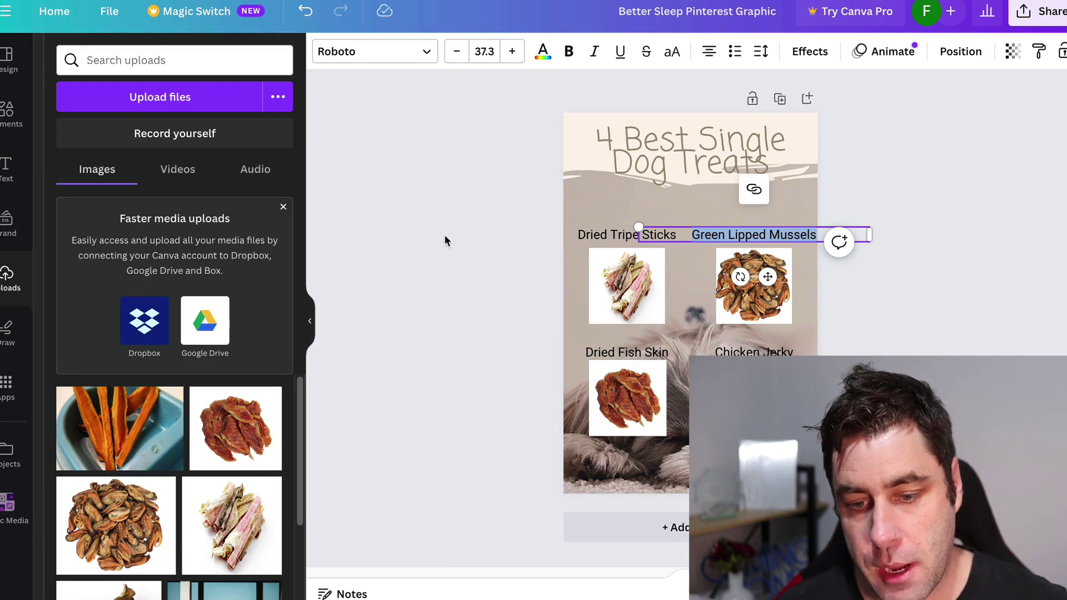
click(445, 240)
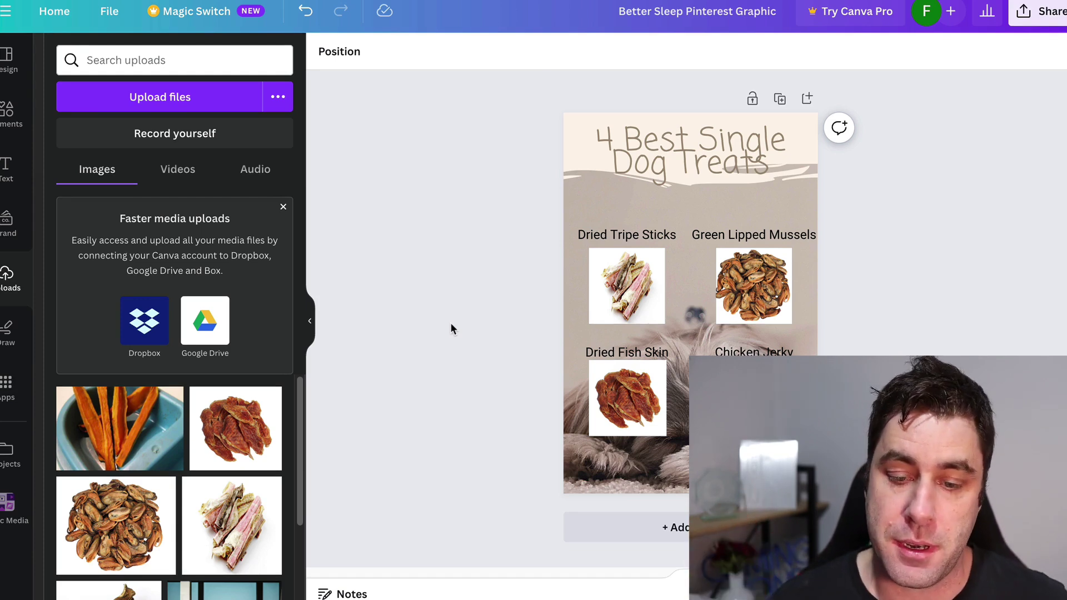
Download the finished design as a PNG at 1,000 × 1,500 px.
mouse_move(616, 235)
mouse_down()
mouse_move(628, 236)
mouse_move(616, 236)
mouse_up()
click(445, 196)
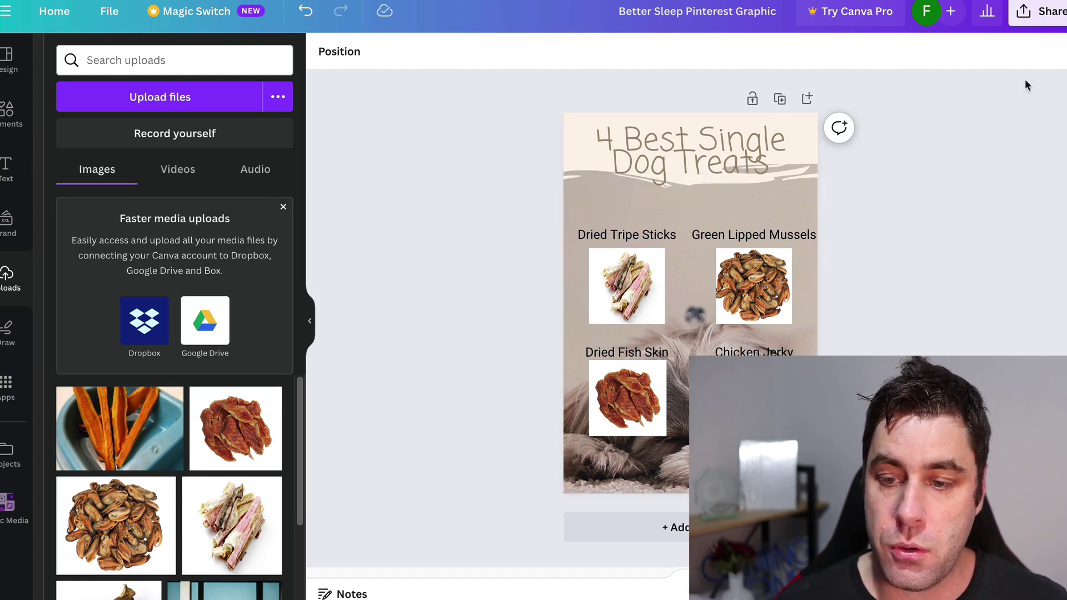
click(1041, 12)
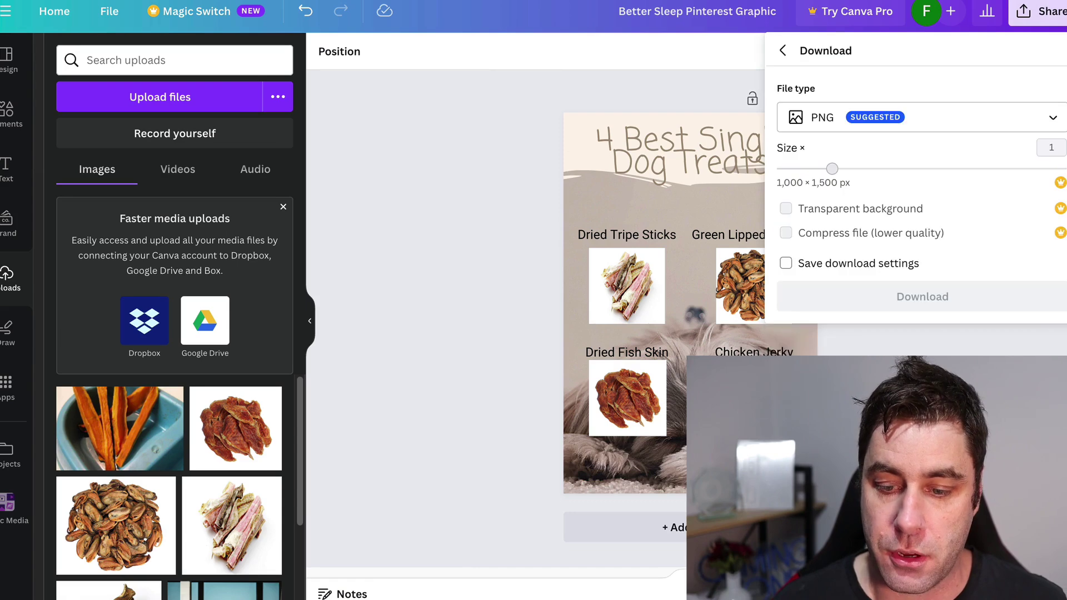
click(922, 295)
Switch to Pinterest and examine the banner, name and created pins of the Proud Dog Mom profile as a model account.
click(539, 264)
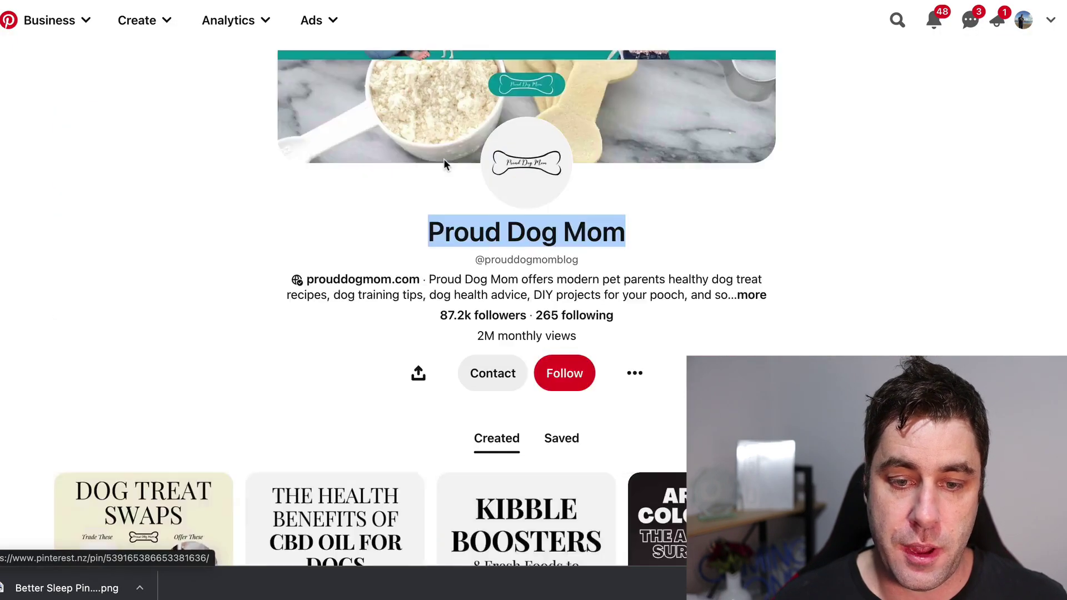
scroll(544, 107, up, 3)
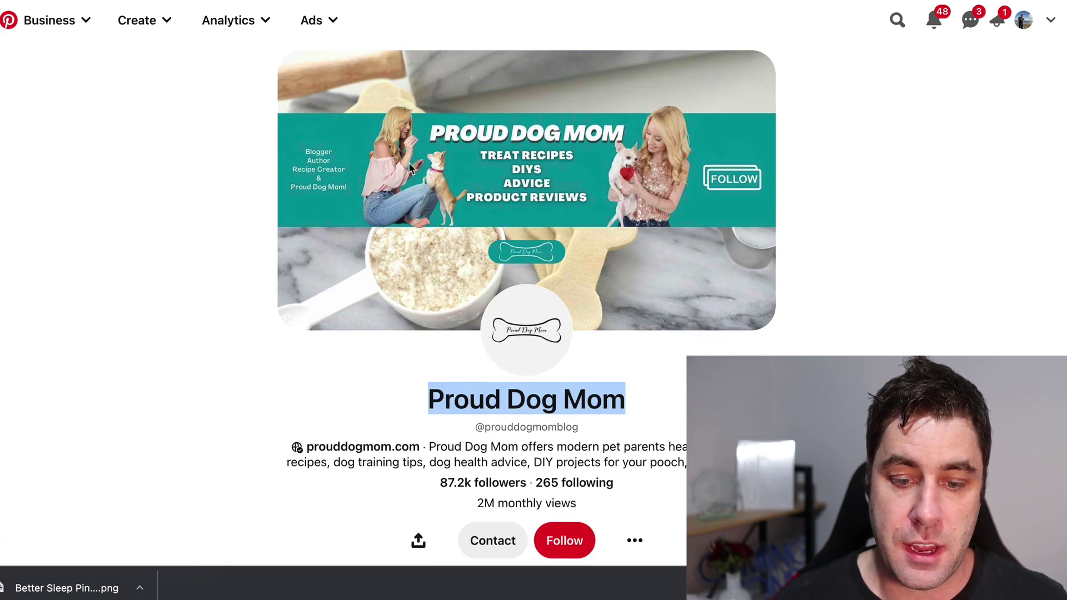
scroll(582, 265, down, 4)
click(934, 168)
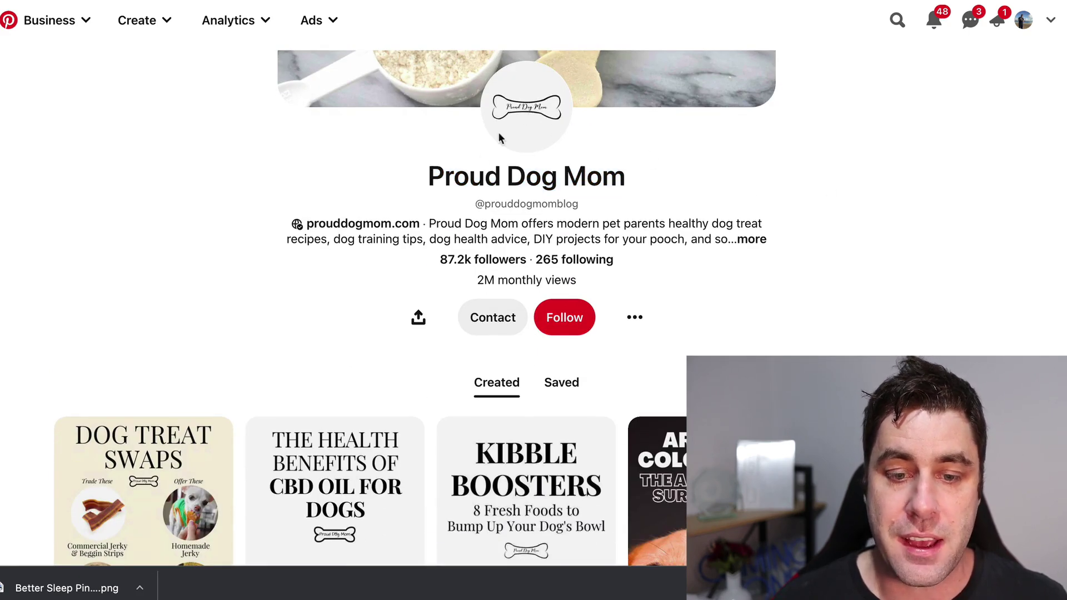
drag(435, 173, 645, 178)
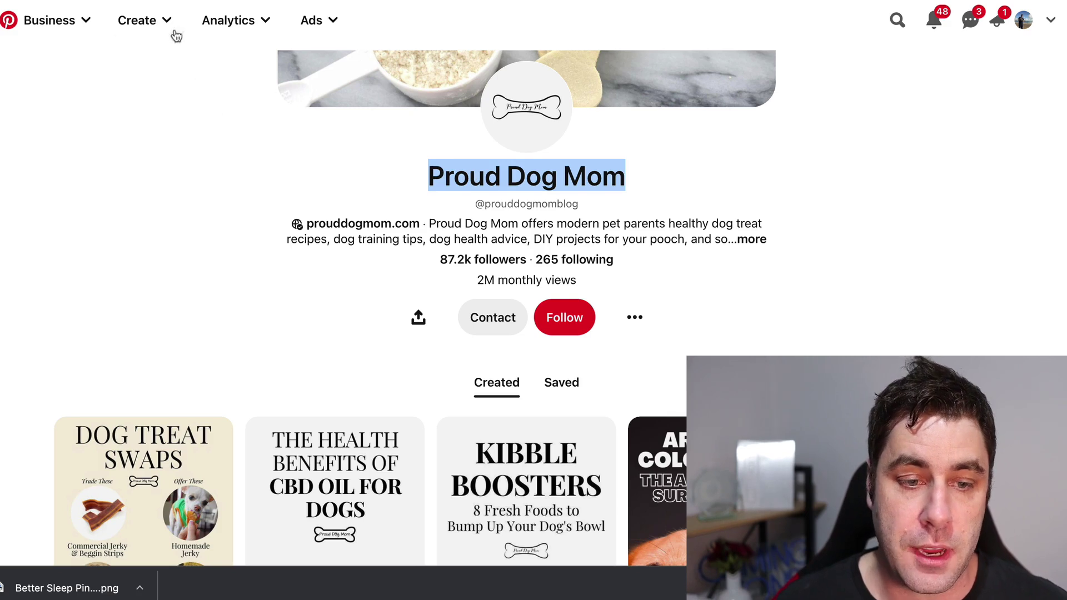
Create a new Pin and upload Better Sleep Pinterest Graphic.png from the Downloads folder as its image.
click(136, 21)
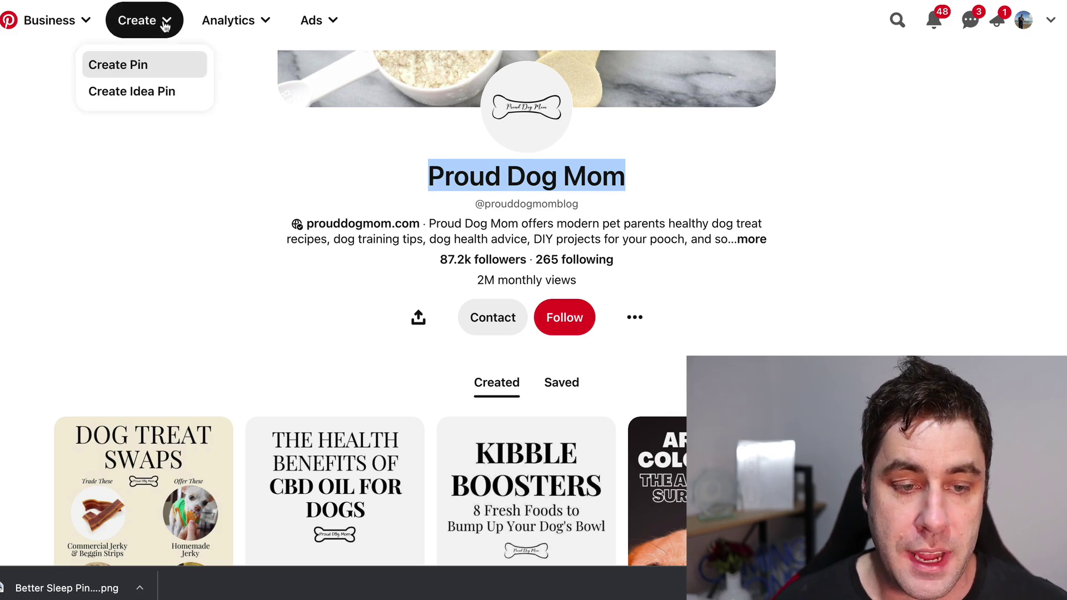
click(134, 66)
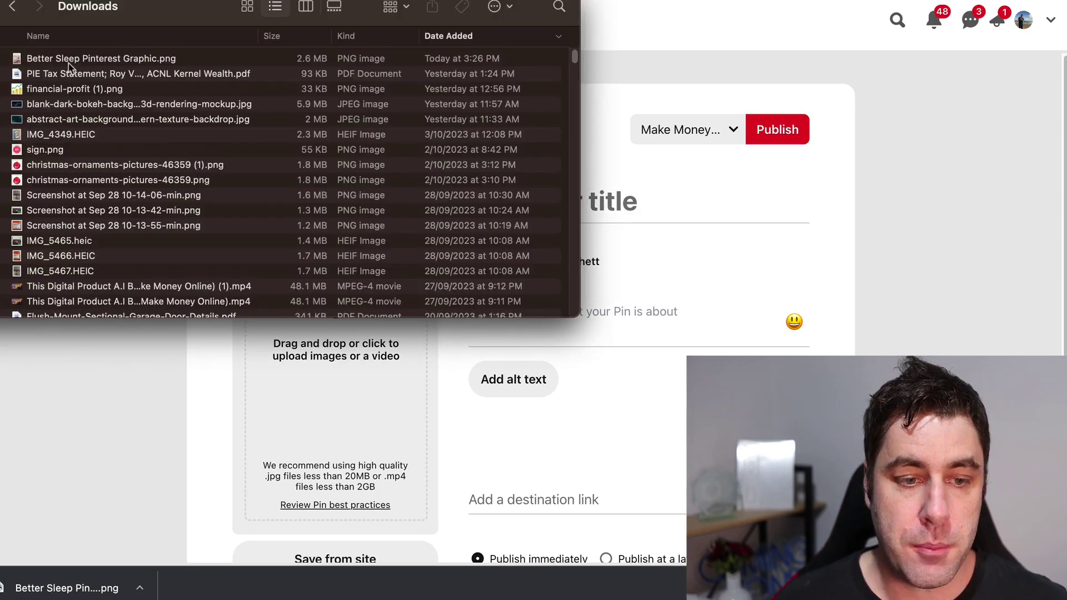
drag(66, 59, 293, 310)
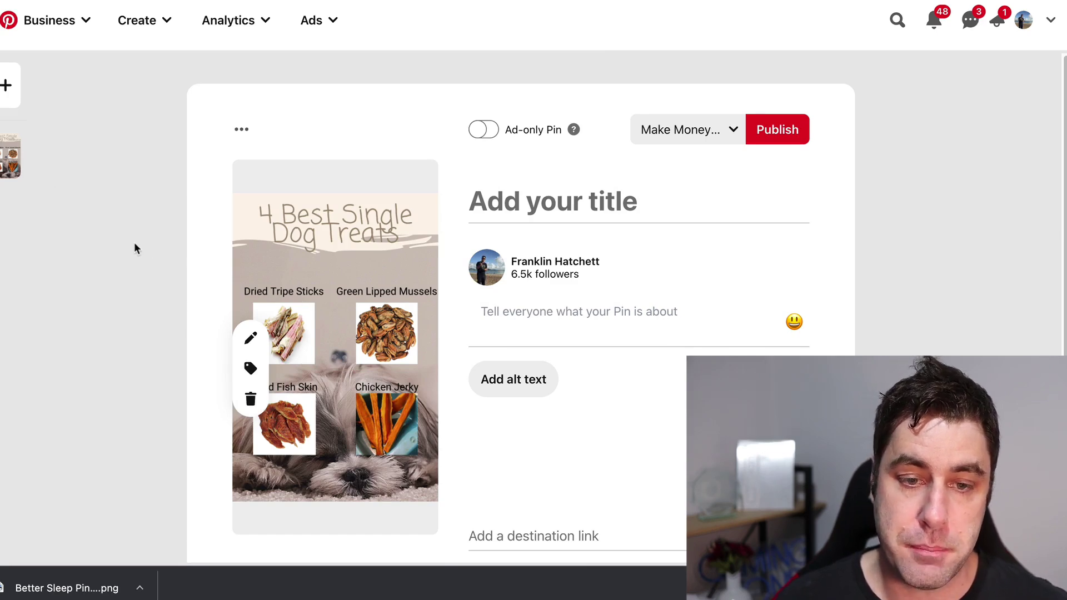
Title the pin "4 Best Dog Treats For Dog Health" and describe it as a list of 4 single, cheap and easy-to-find treats for healthier dogs.
click(516, 200)
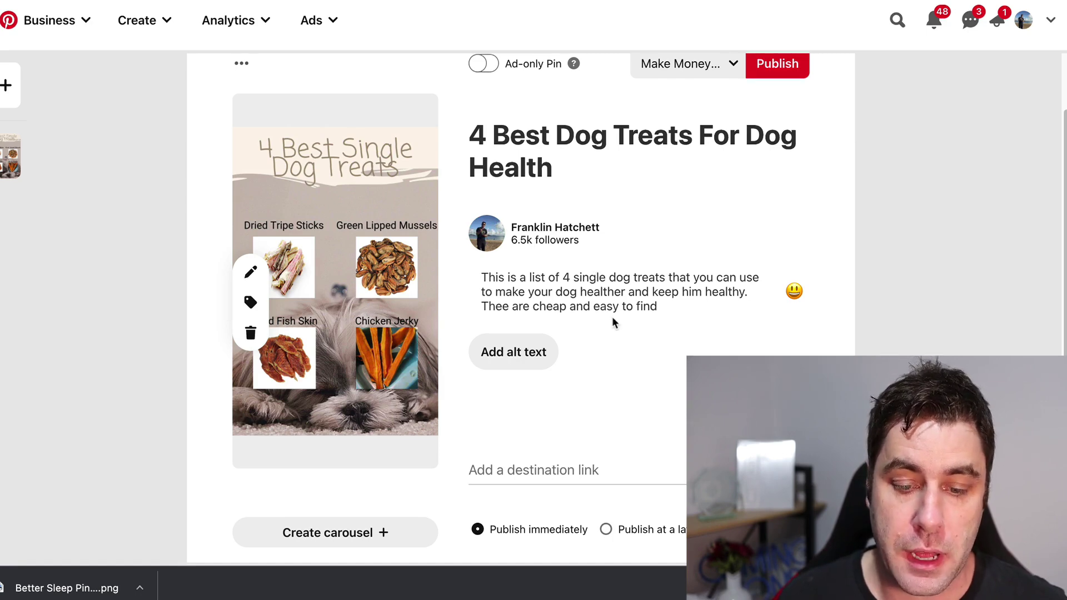
scroll(607, 324, down, 1)
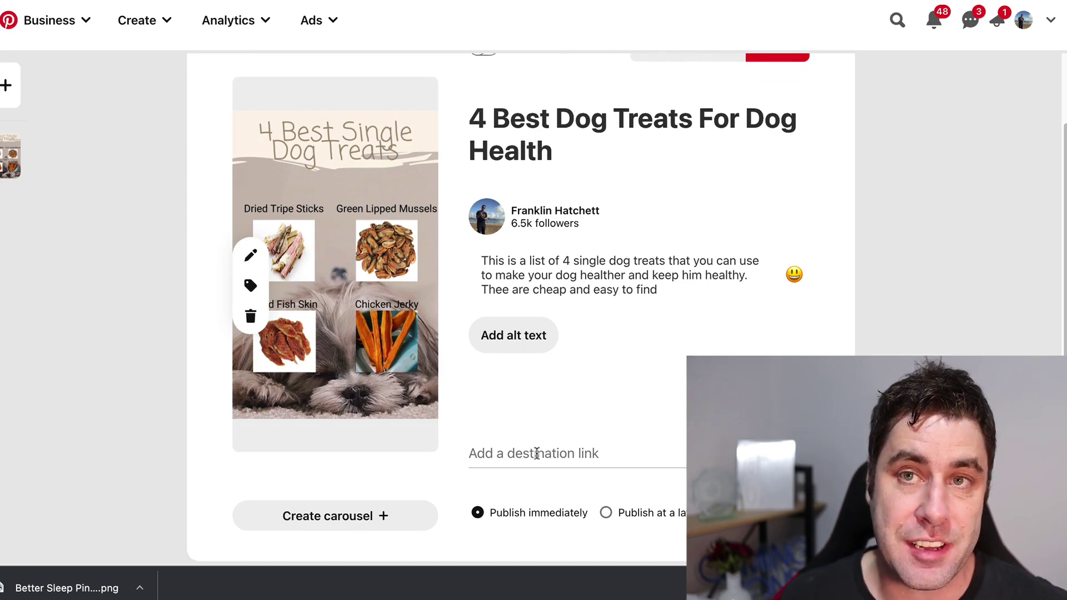
Switch to Linktree, dismiss the Creator Report pop-up and start a new link entry.
key(ctrl+Tab)
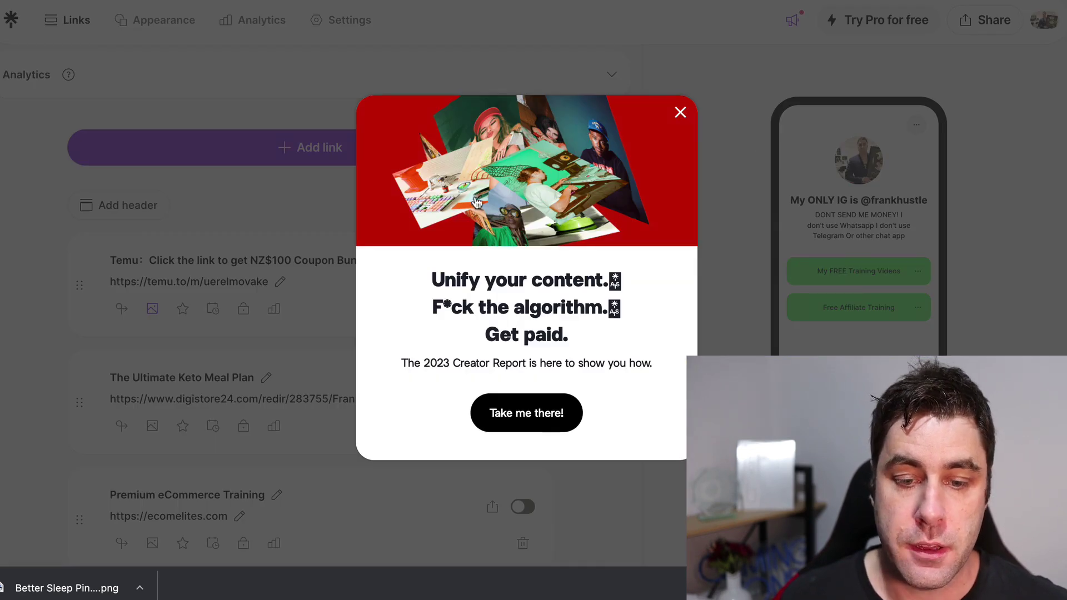
click(671, 112)
scroll(261, 278, down, 1)
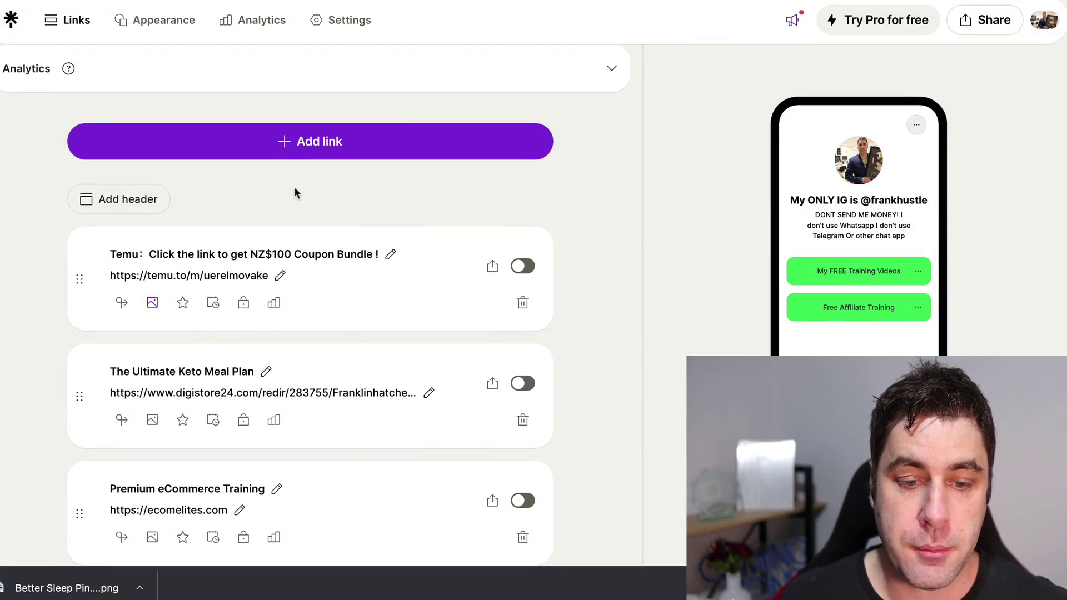
click(301, 152)
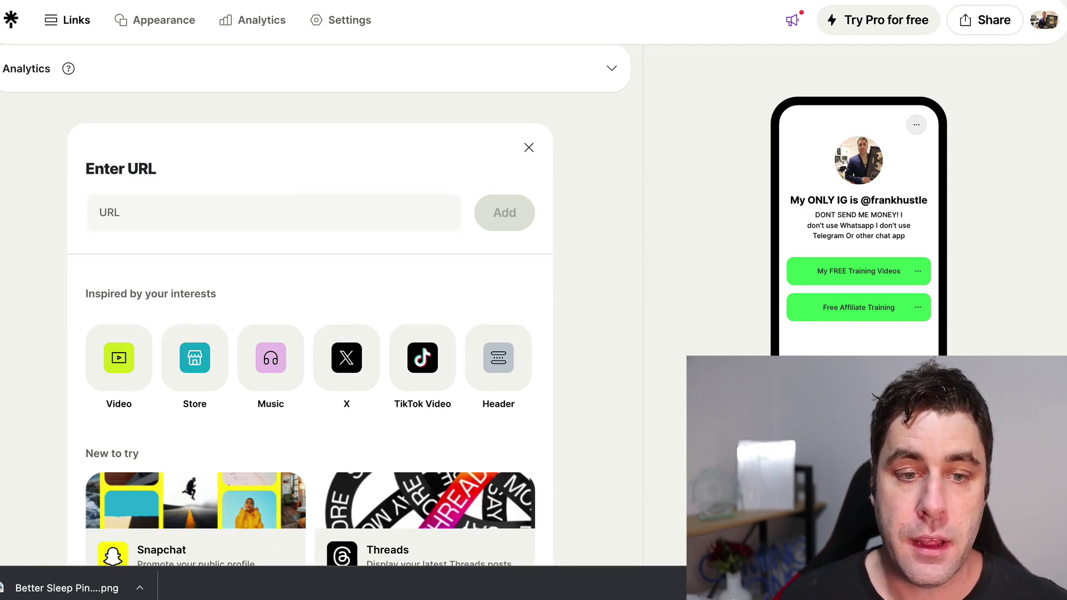
Switch to the ClickBank marketplace and open HopLink creation for the UltraK9 Pro offer.
key(ctrl+Tab)
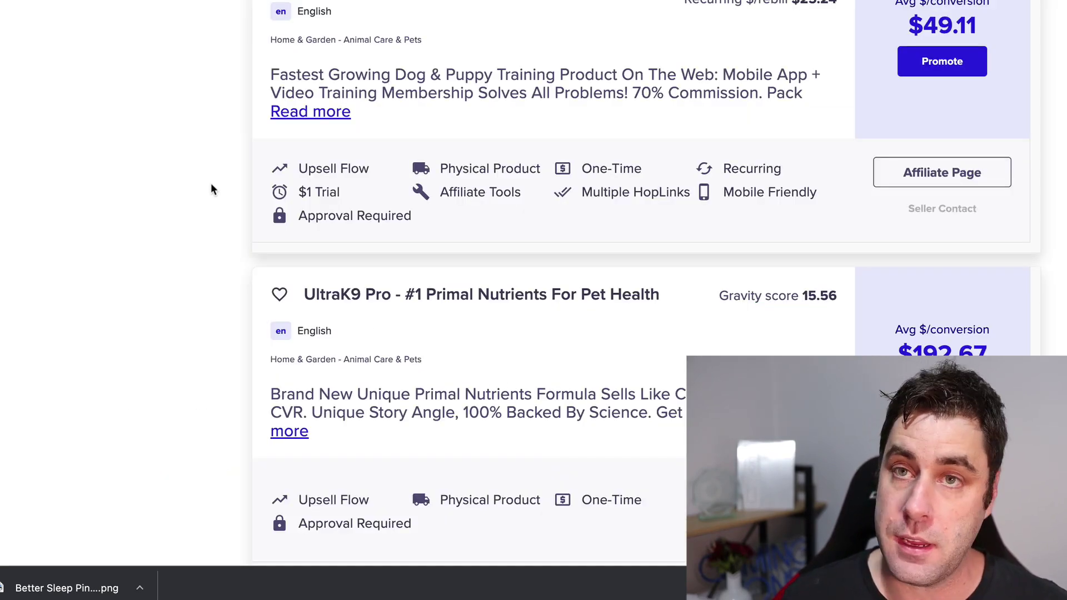
scroll(212, 187, down, 2)
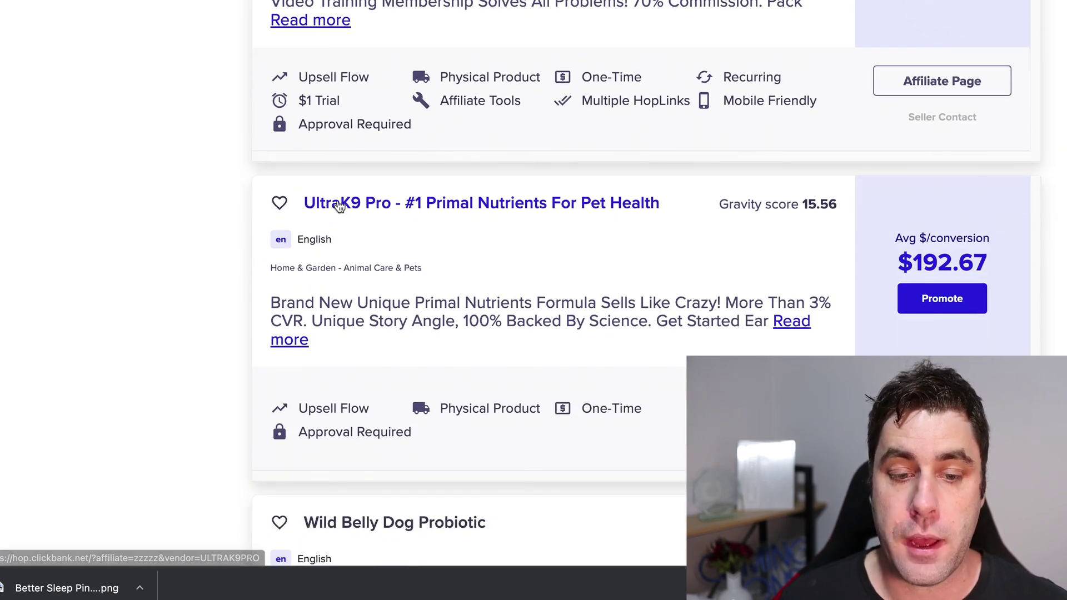
click(941, 309)
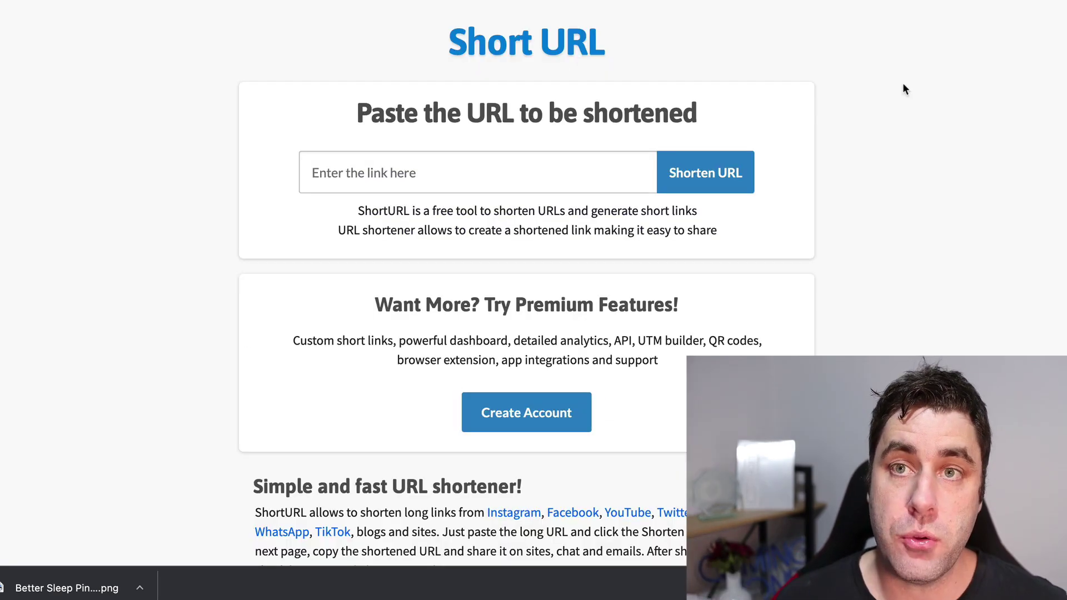
click(469, 162)
text(https://f77d72ccxh6l5r03wzme58rdy2.hop.clickbank.net)
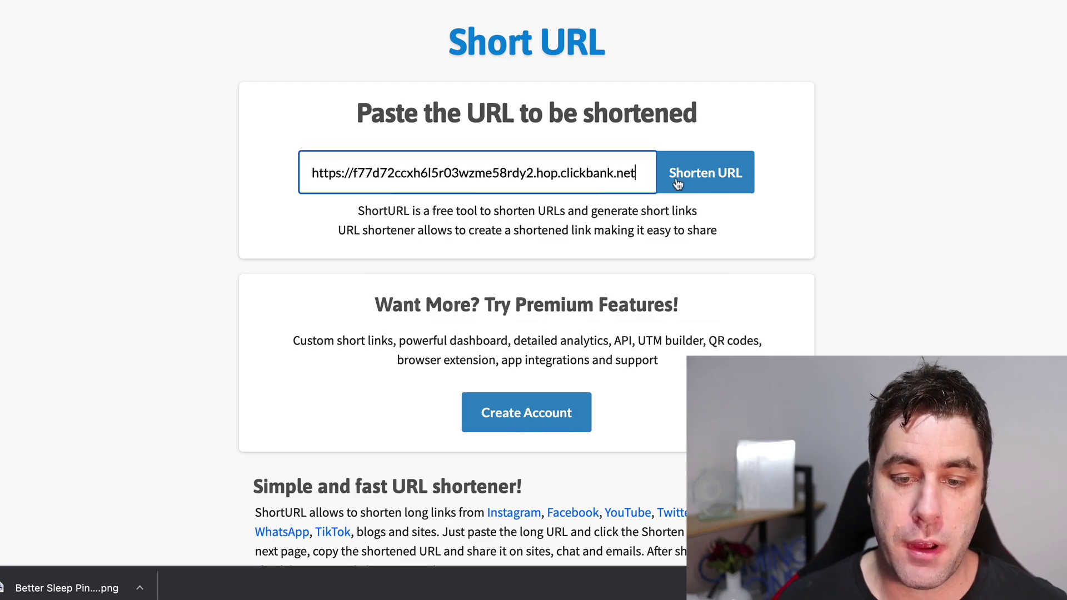
click(691, 183)
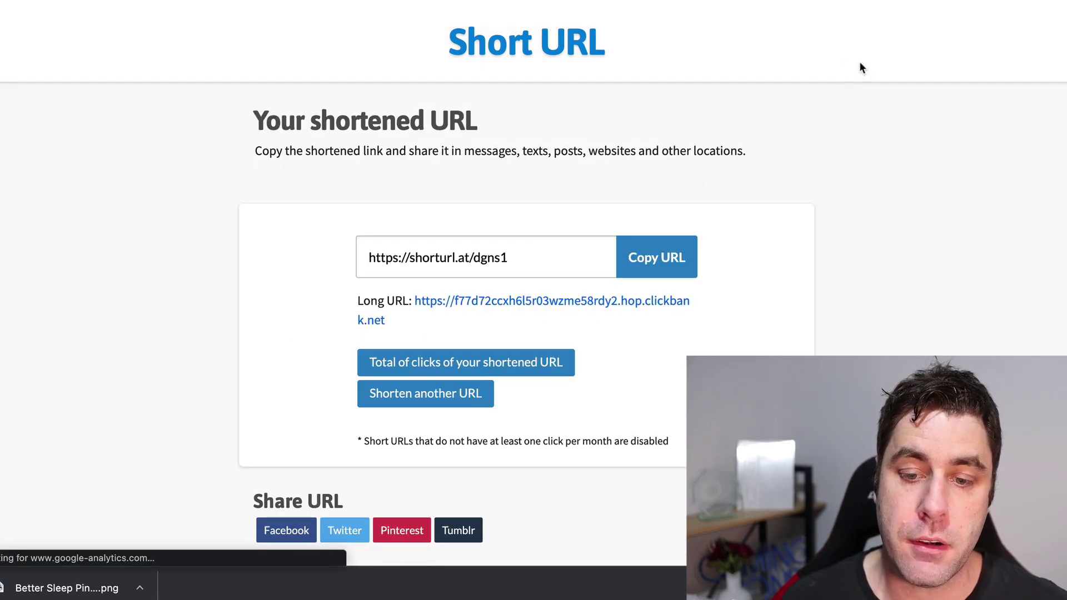
click(687, 241)
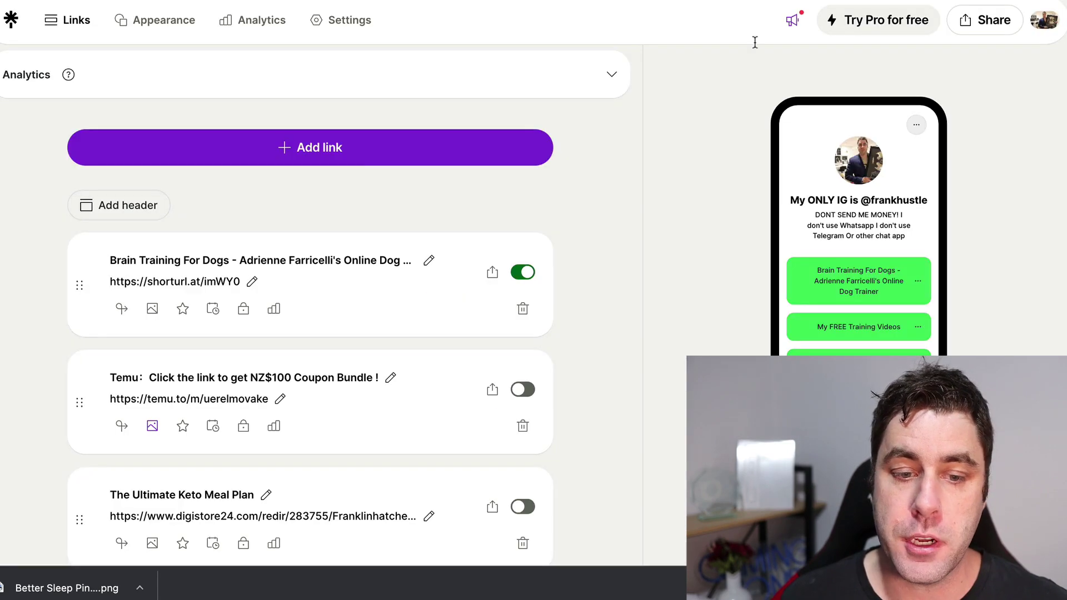
click(289, 150)
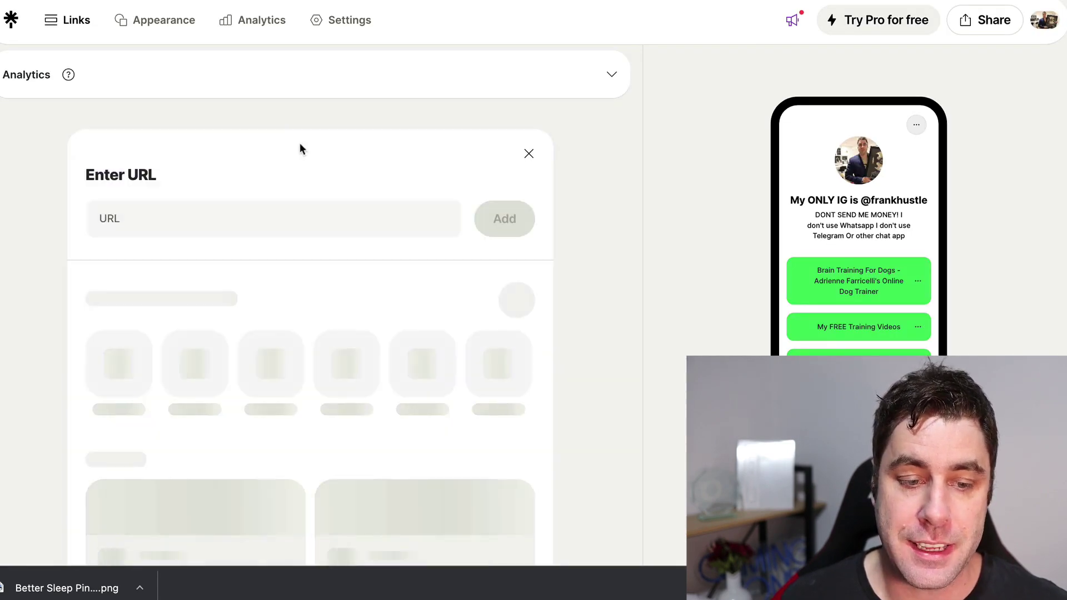
click(193, 225)
key(ctrl+v)
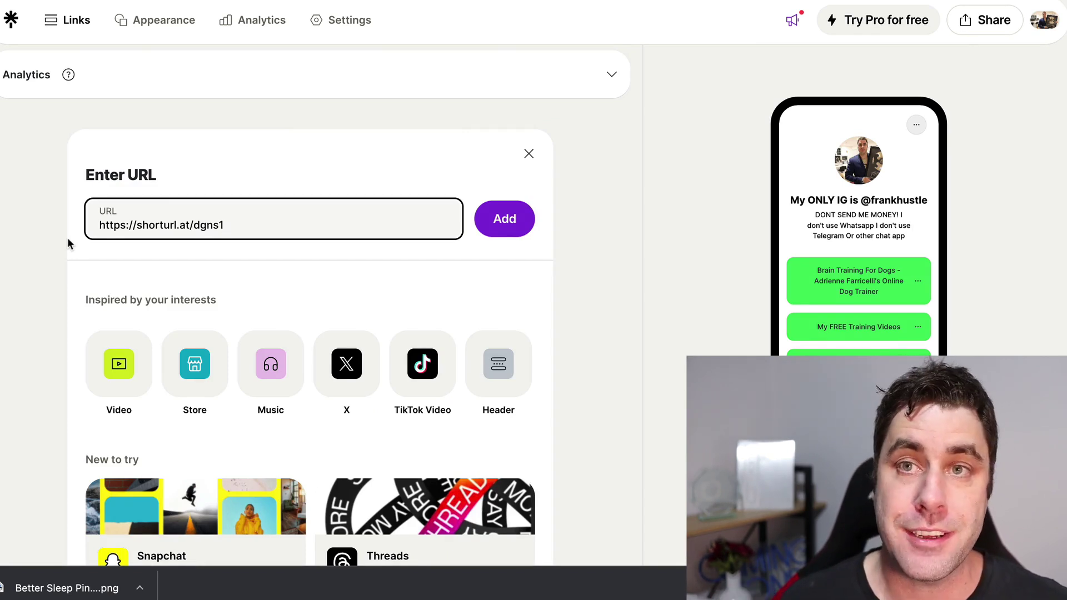
click(503, 220)
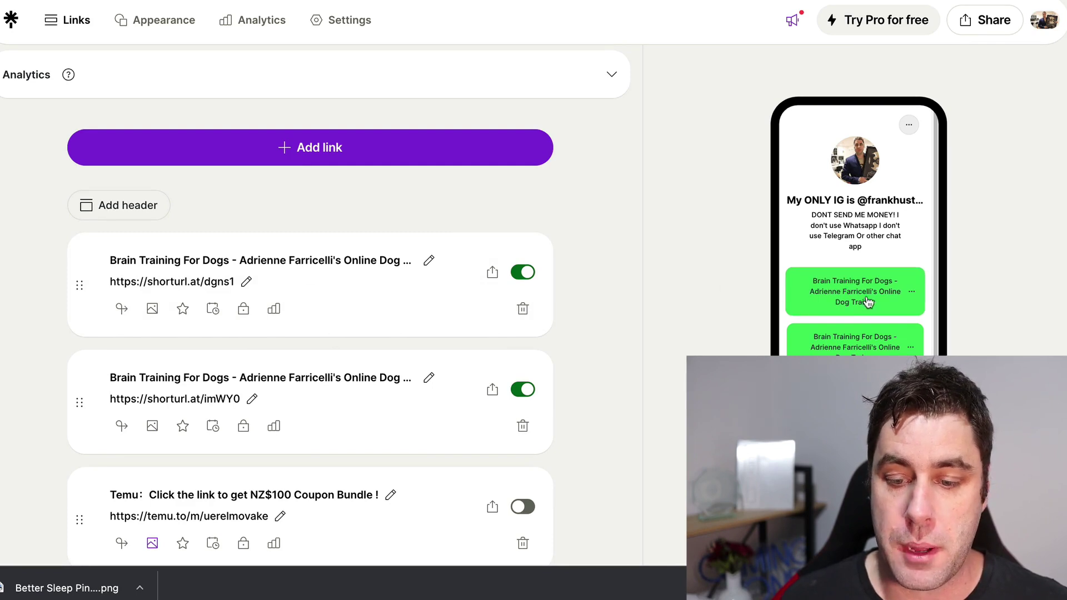
click(520, 390)
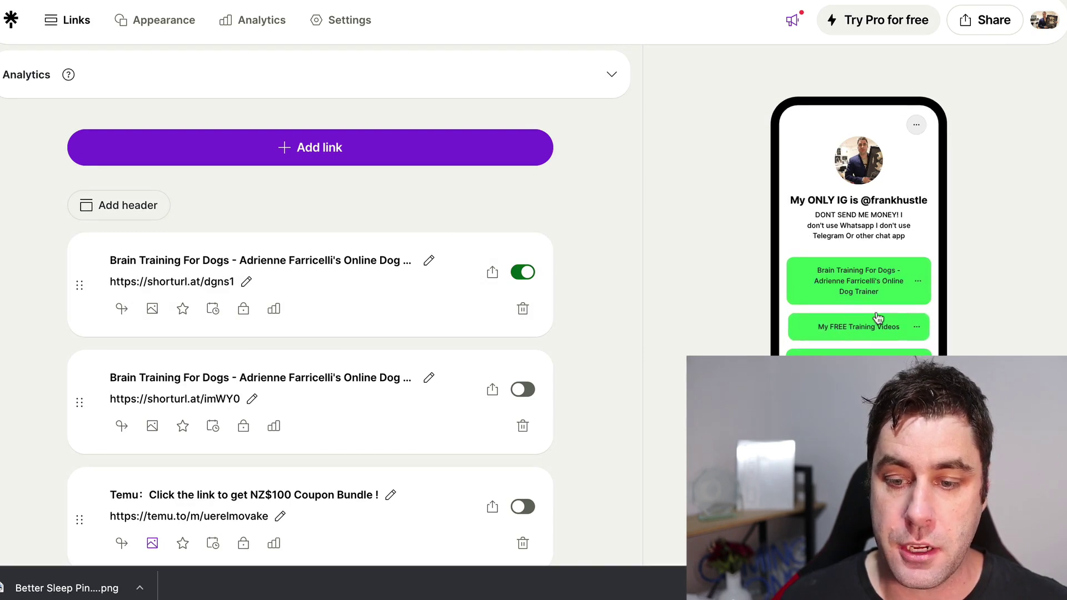
Copy the Linktree profile's URL and set it as the dog treats Pin's destination link on Pinterest.
click(972, 22)
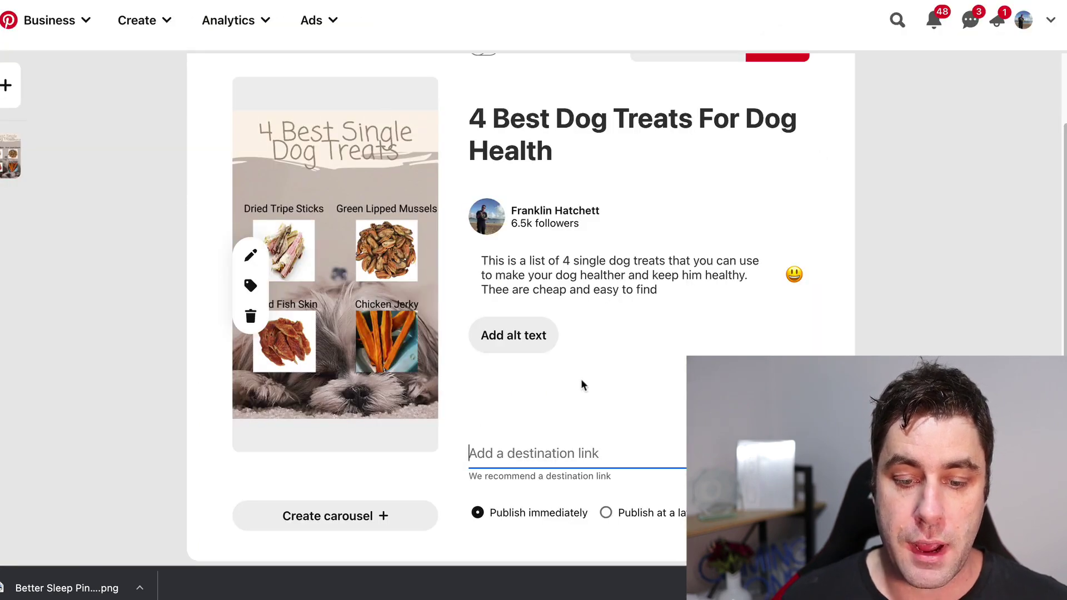
key(ctrl+v)
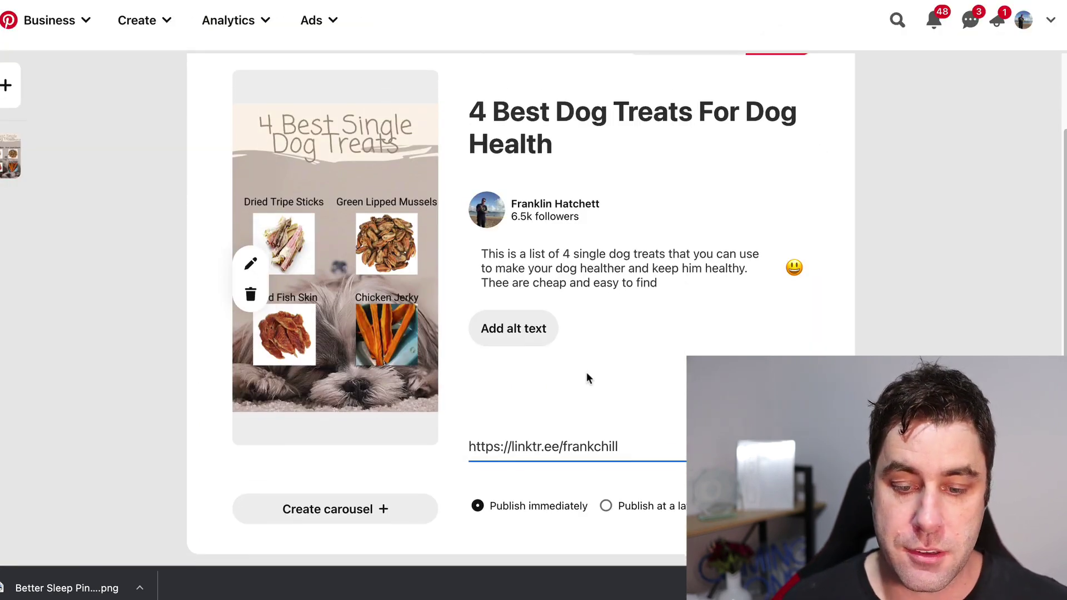
scroll(928, 341, up, 2)
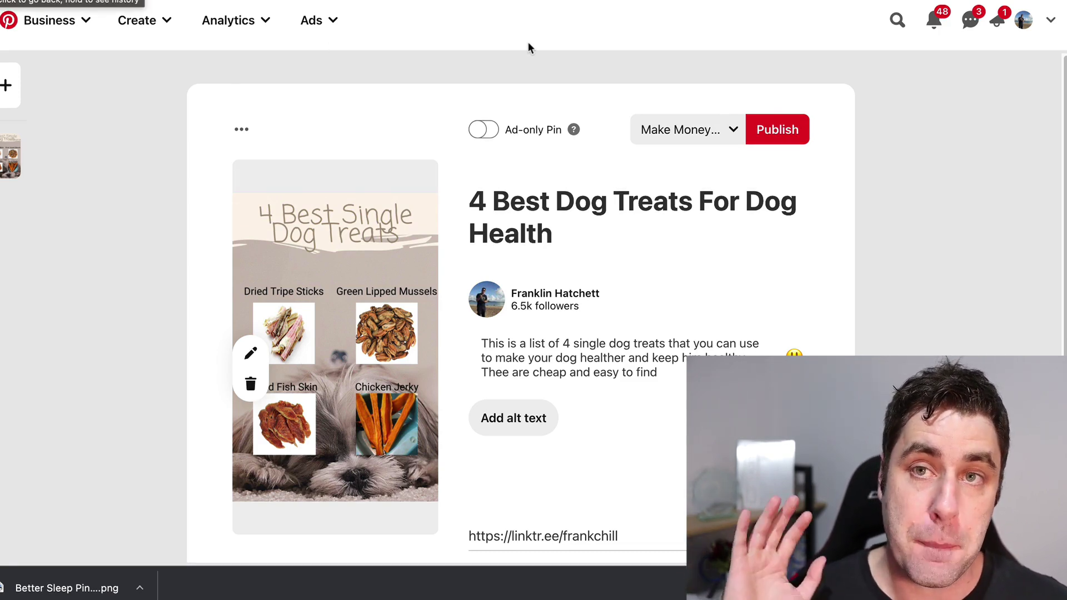
Examine the created pins on the Proud Dog Mom profile for further pin topics.
key(alt+Left)
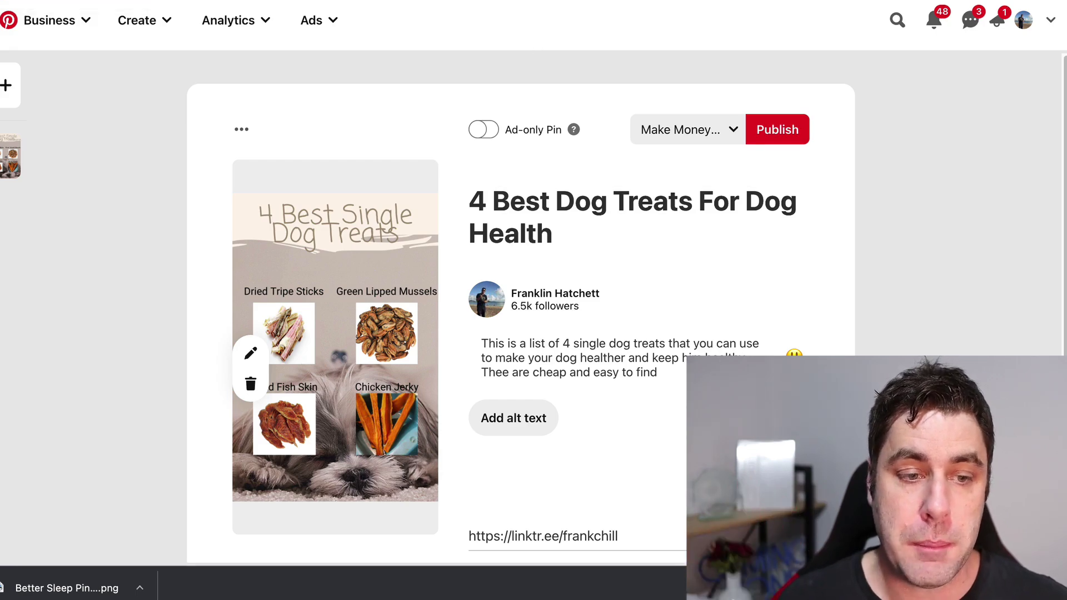
scroll(137, 206, down, 10)
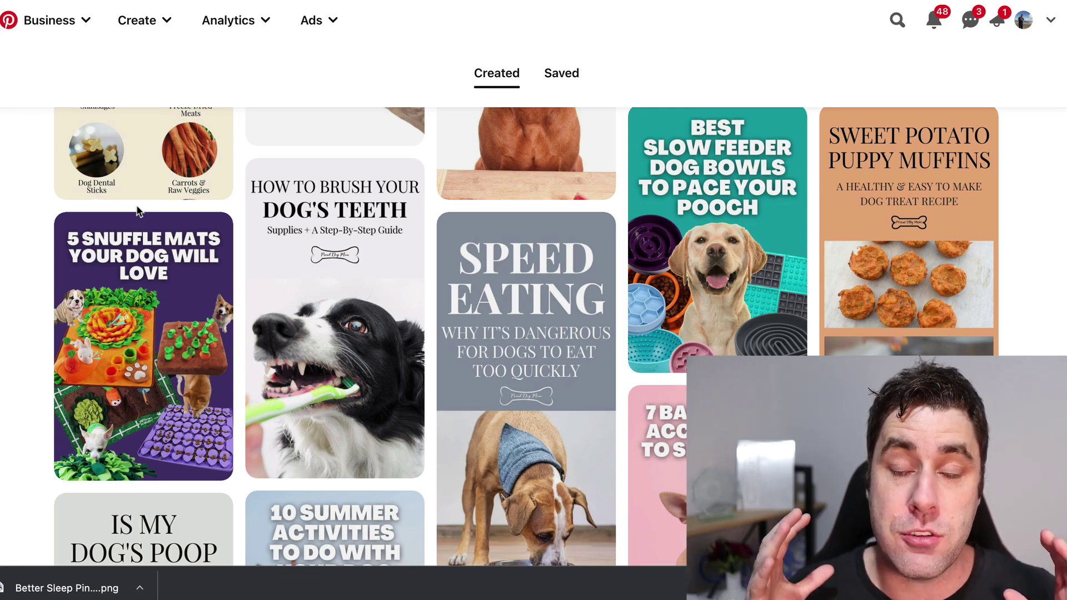
scroll(139, 211, up, 10)
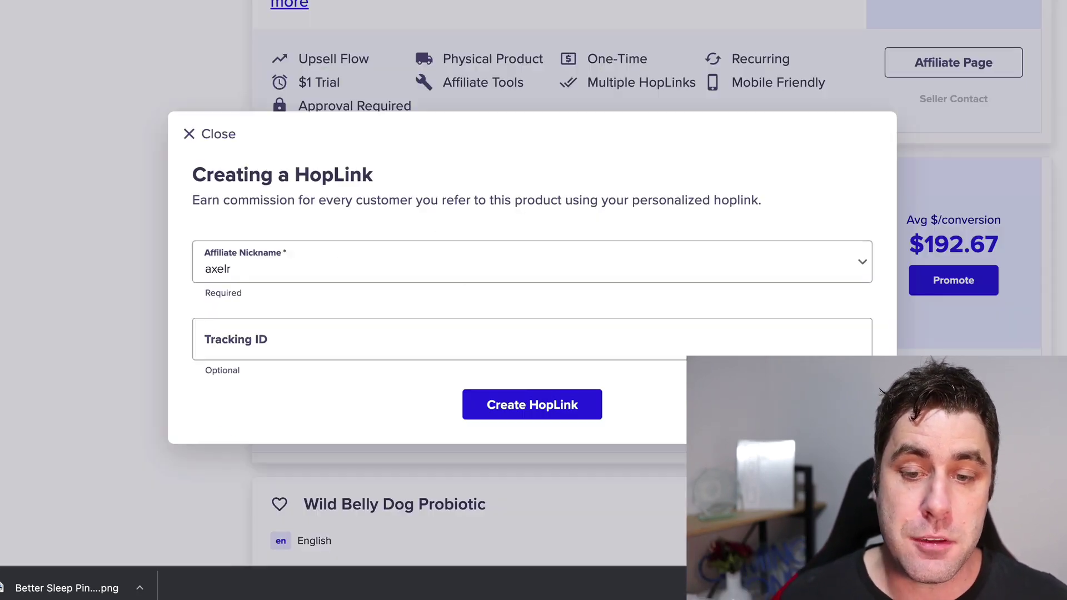
Switch to ClickBank, close the HopLink creation dialog and examine UltraK9 Pro's average earnings per conversion.
click(927, 146)
mouse_move(927, 273)
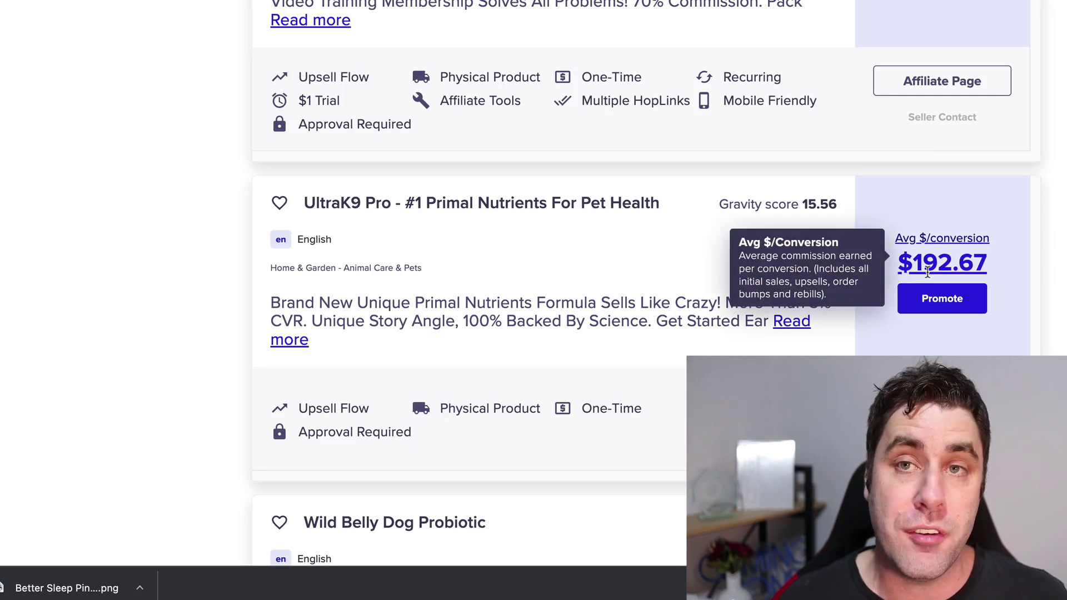